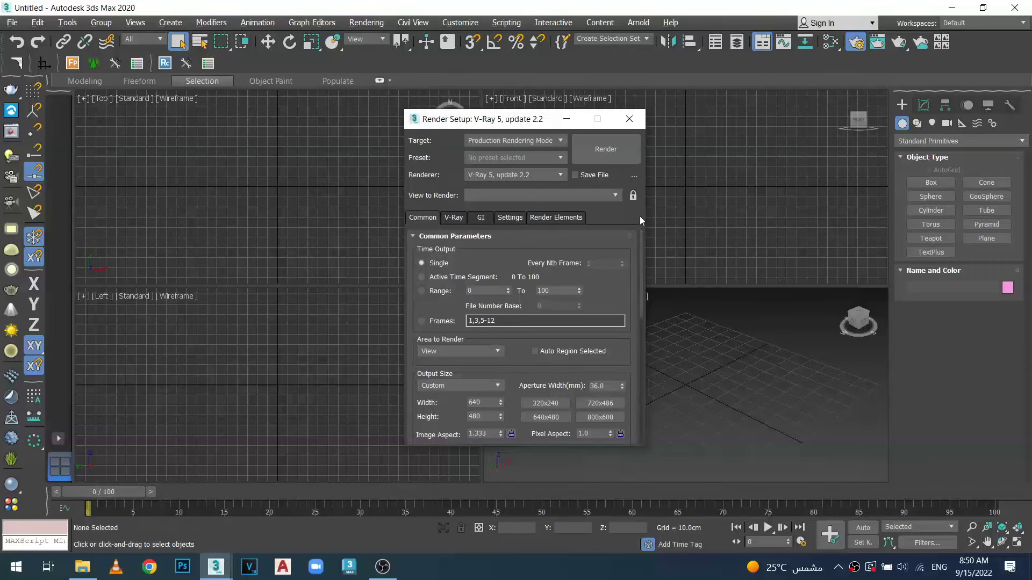
Step: Show the global illumination settings in Render Setup, and practise opening and closing the Render Setup window
{"action": "left_click", "coordinate": [480, 217]}
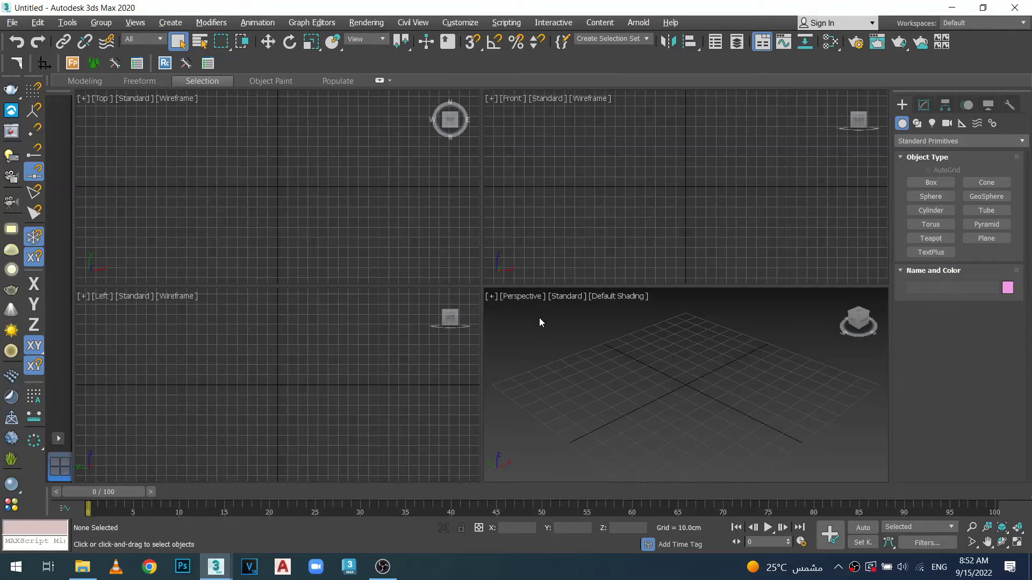
{"action": "left_click", "coordinate": [856, 43]}
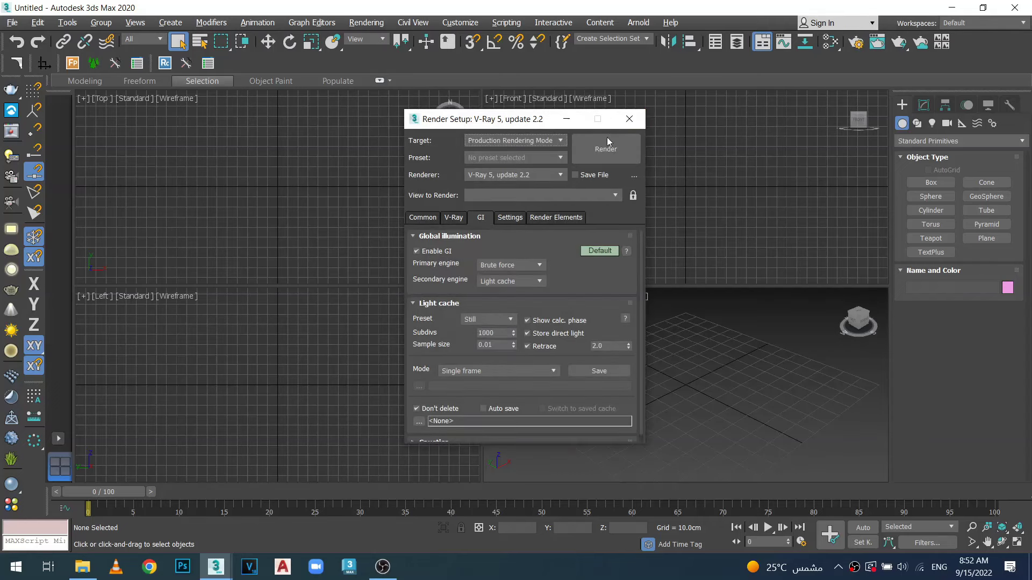
{"action": "left_click", "coordinate": [628, 119]}
{"action": "left_click", "coordinate": [367, 24]}
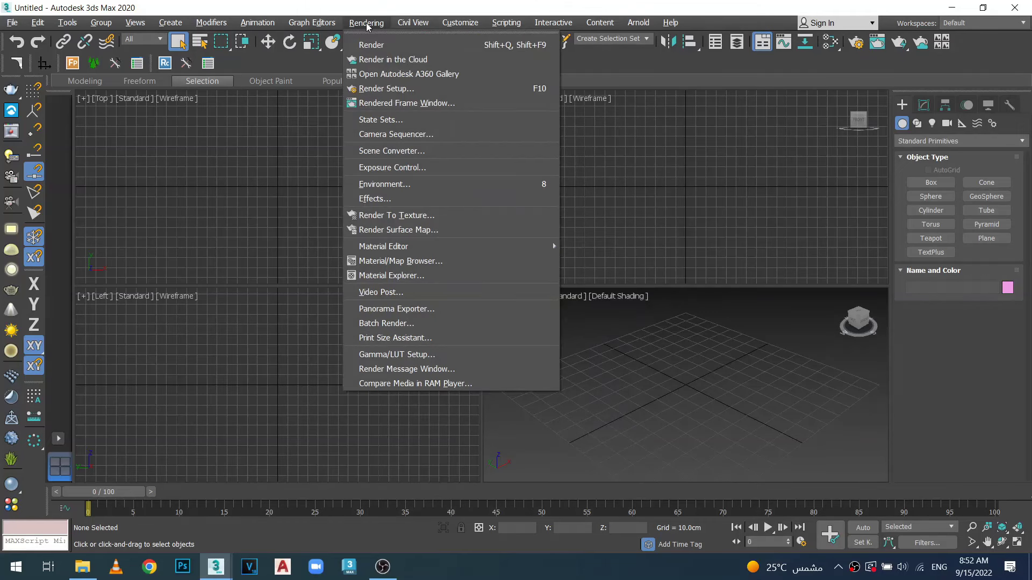
{"action": "left_click", "coordinate": [392, 88]}
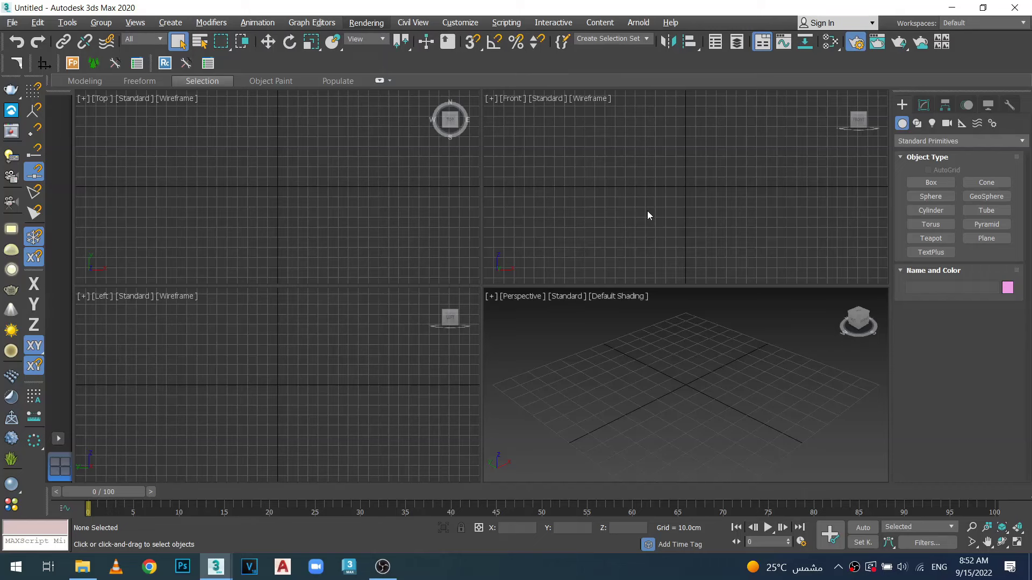
{"action": "left_click", "coordinate": [636, 119]}
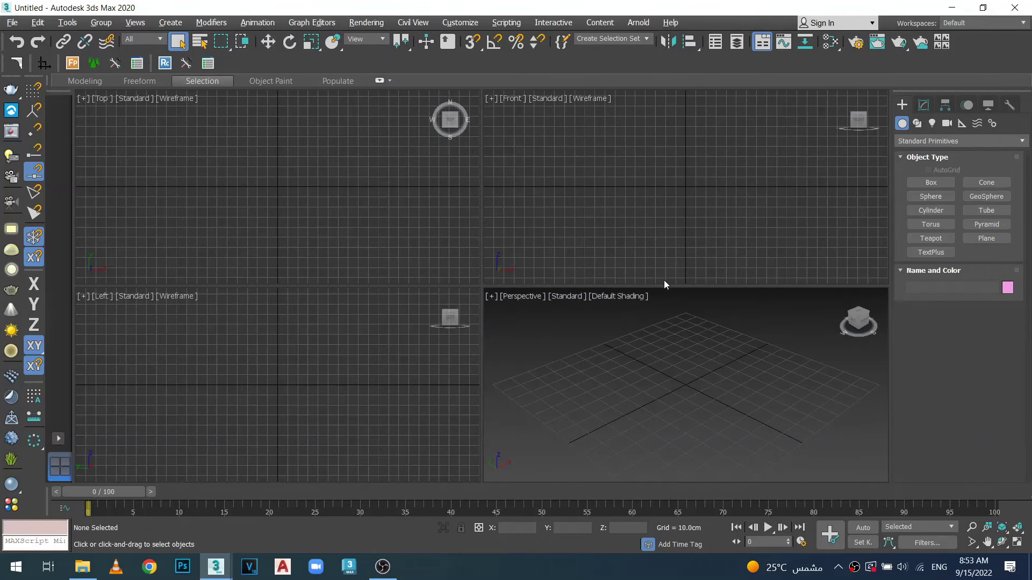
Step: Open the Render Setup's common parameters, try the Range time output, and return it to Single
{"action": "key", "text": "F10"}
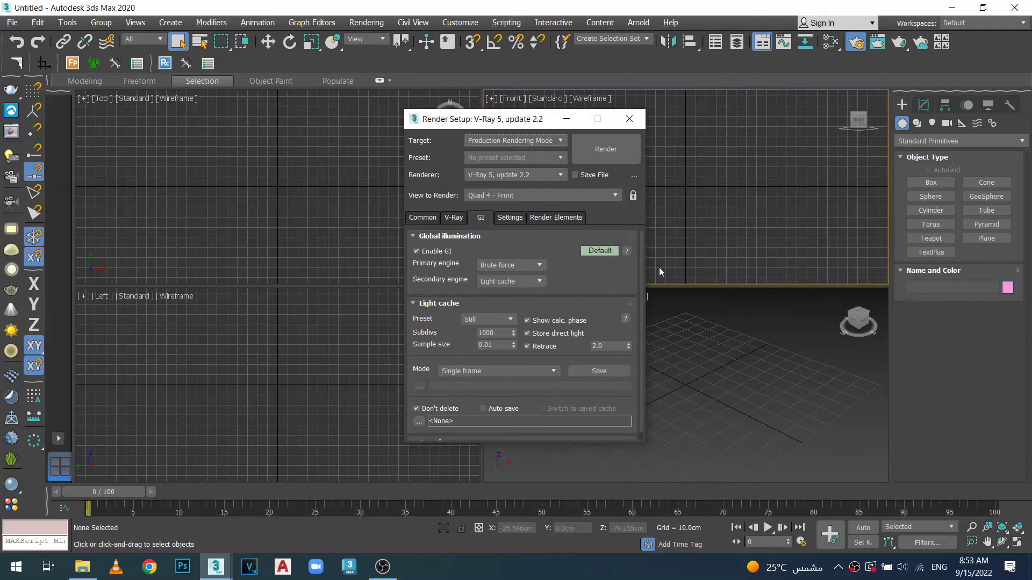
{"action": "left_click_drag", "start_coordinate": [524, 126], "coordinate": [494, 135]}
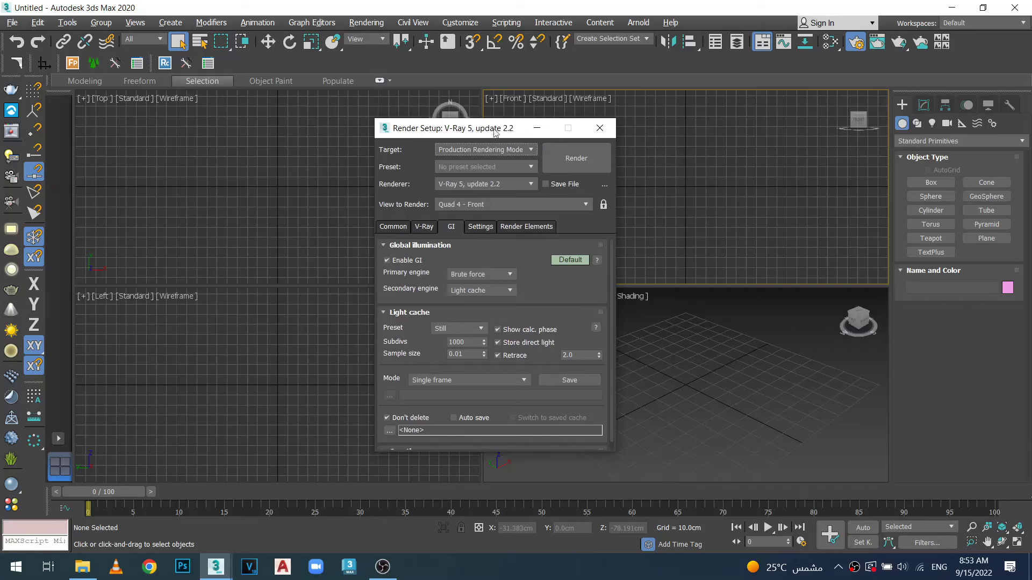
{"action": "left_click", "coordinate": [391, 228]}
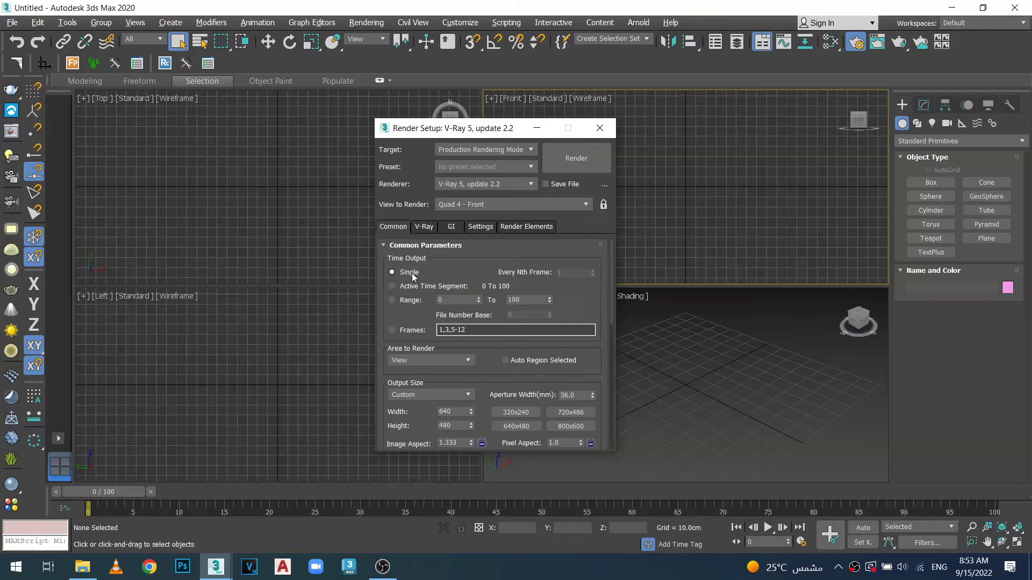
{"action": "left_click", "coordinate": [392, 300]}
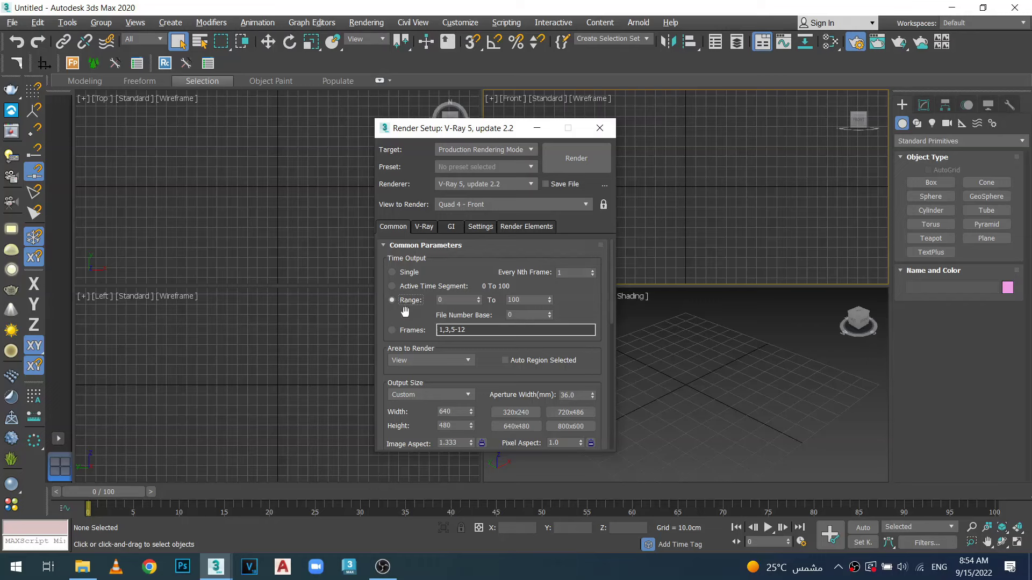
{"action": "left_click", "coordinate": [401, 274]}
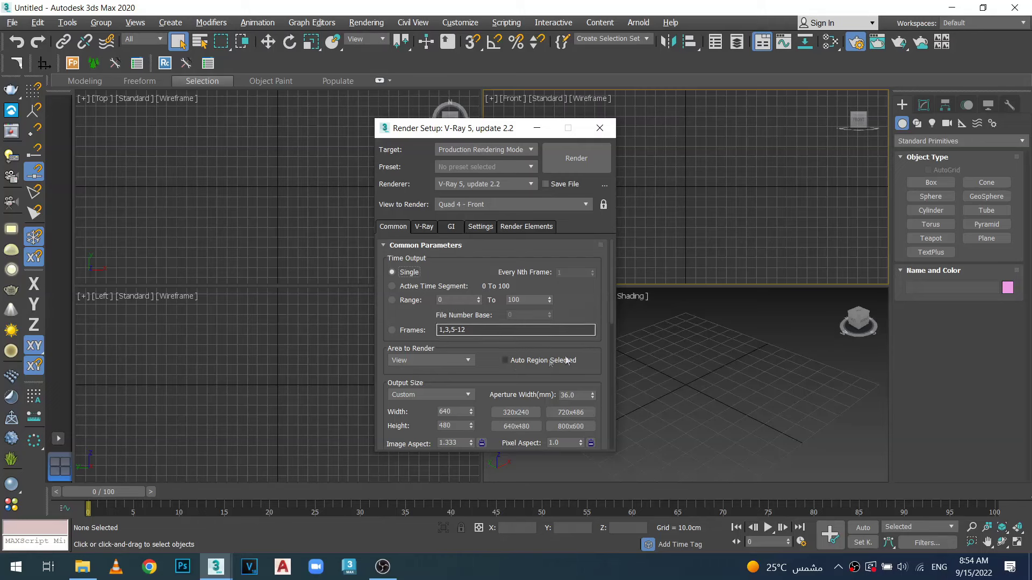
Step: Examine the available Area to Render options in the common parameters and close the Render Setup window
{"action": "left_click_drag", "start_coordinate": [616, 285], "coordinate": [611, 314]}
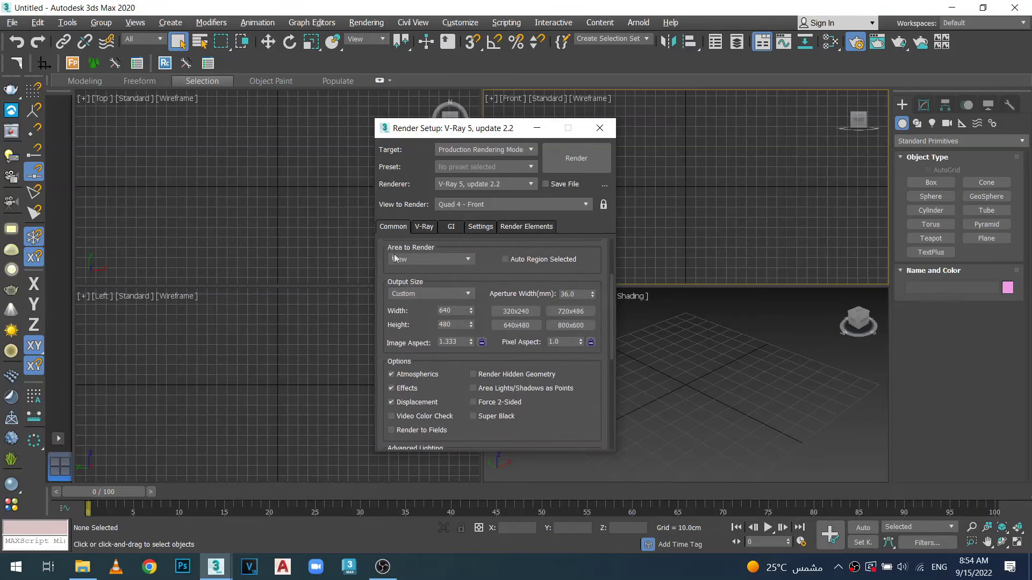
{"action": "left_click", "coordinate": [466, 259]}
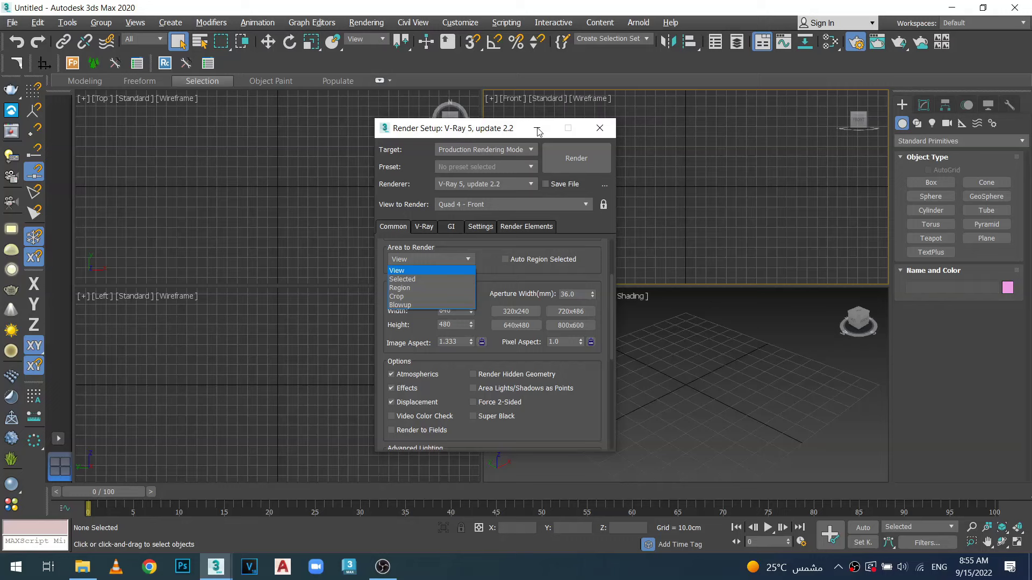
{"action": "left_click", "coordinate": [602, 128]}
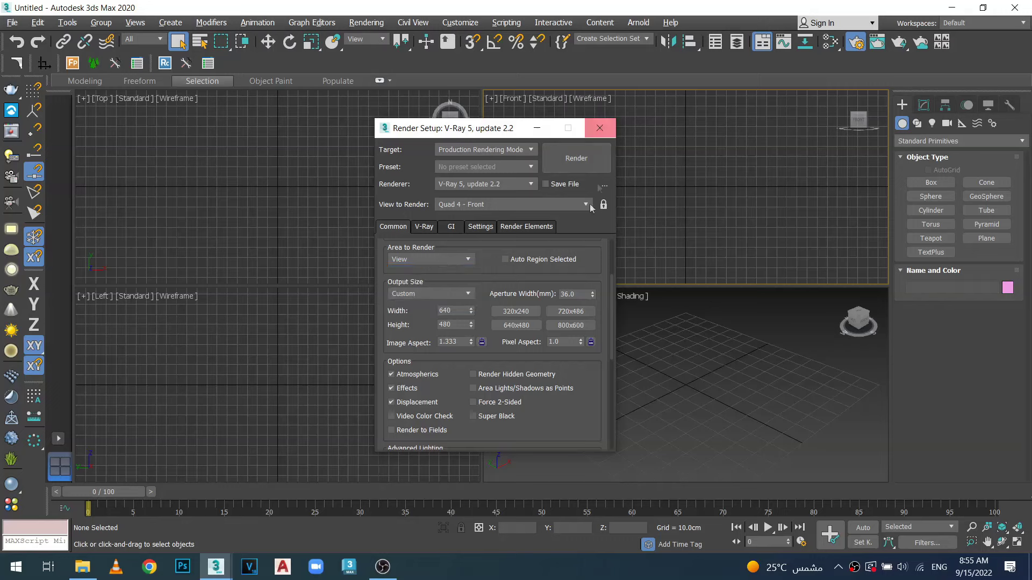
{"action": "left_click", "coordinate": [600, 128]}
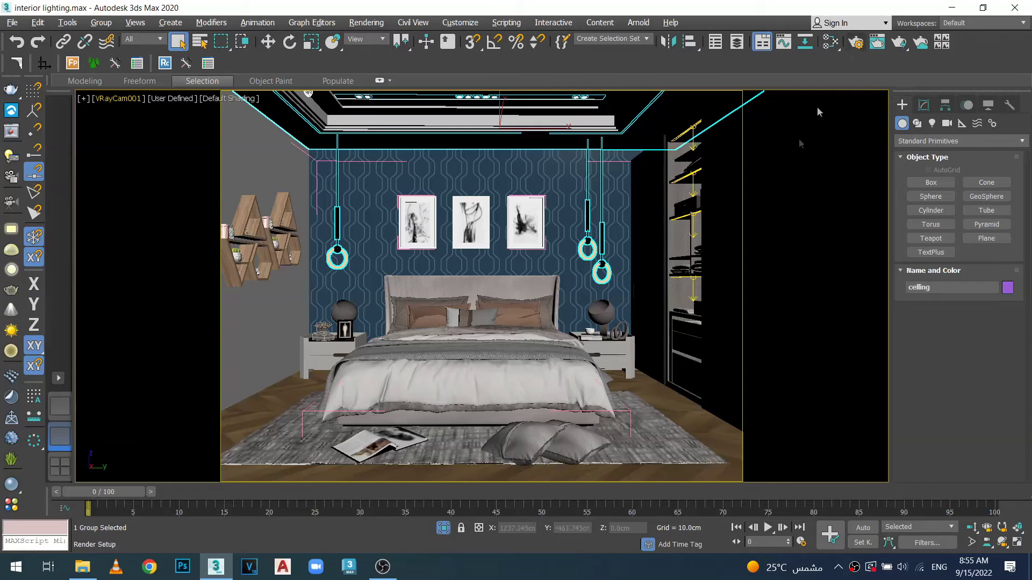
Step: Open the bedroom scene's common render parameters at Area to Render and Output Size, with the window moved clear of the bed
{"action": "left_click", "coordinate": [855, 47]}
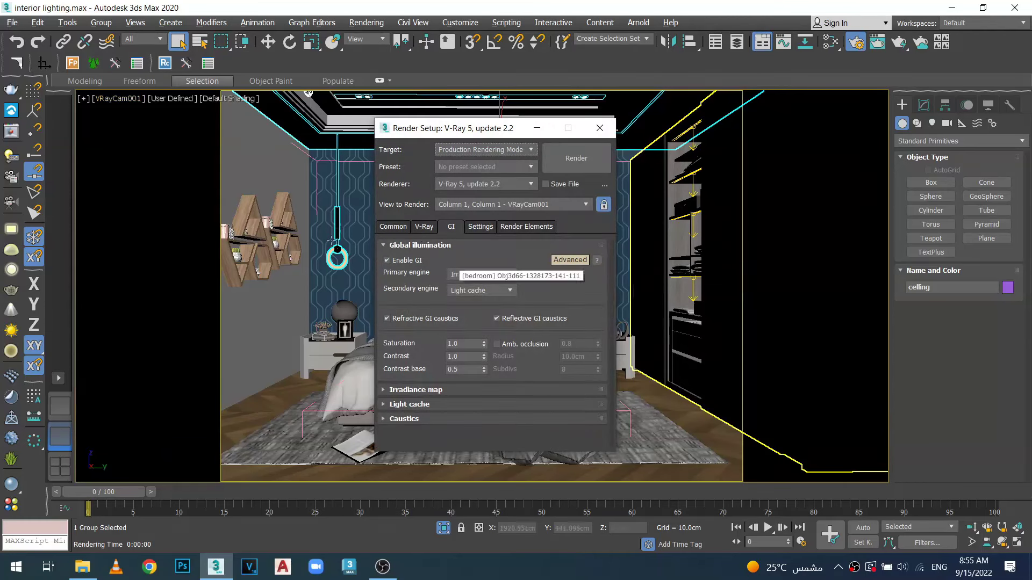
{"action": "left_click", "coordinate": [395, 228]}
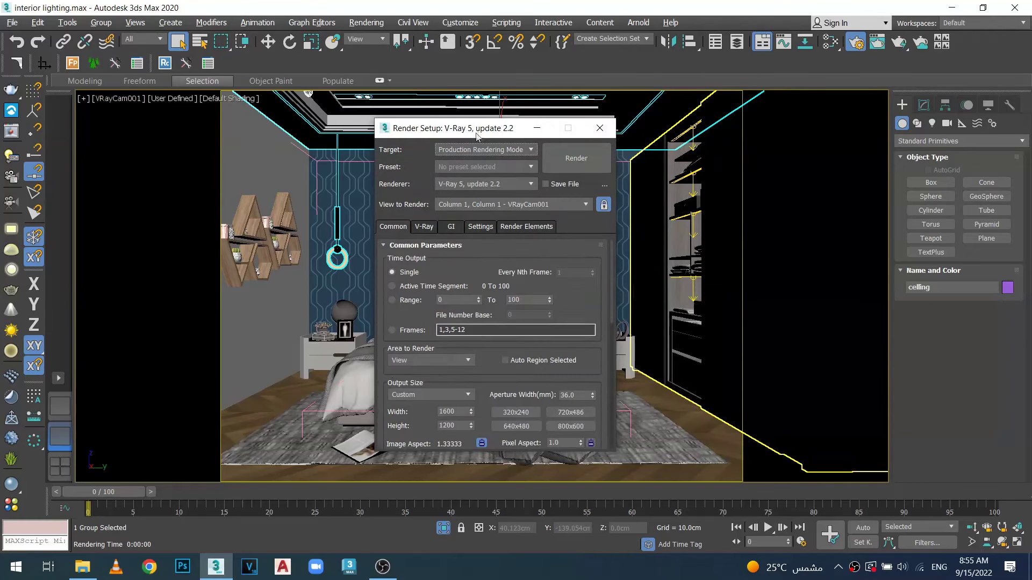
{"action": "left_click_drag", "start_coordinate": [477, 130], "coordinate": [494, 119]}
{"action": "left_click_drag", "start_coordinate": [627, 240], "coordinate": [626, 275]}
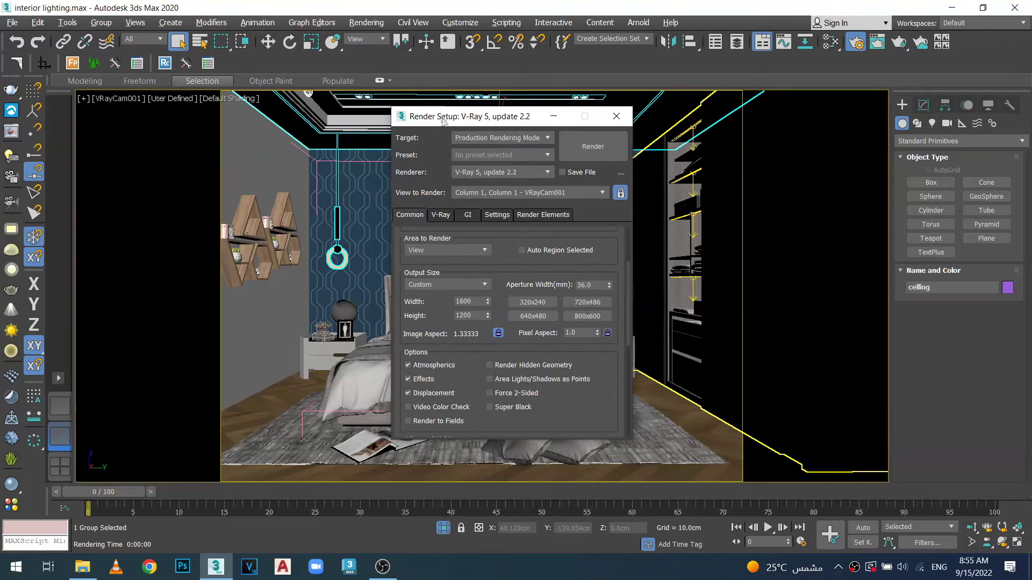
{"action": "left_click_drag", "start_coordinate": [433, 117], "coordinate": [694, 118]}
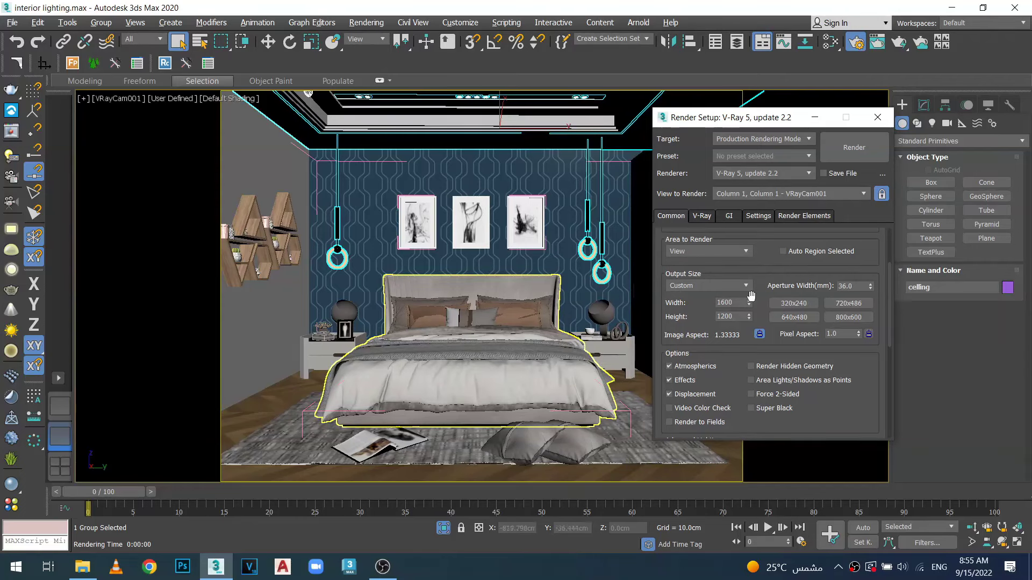
{"action": "left_click_drag", "start_coordinate": [756, 121], "coordinate": [754, 162]}
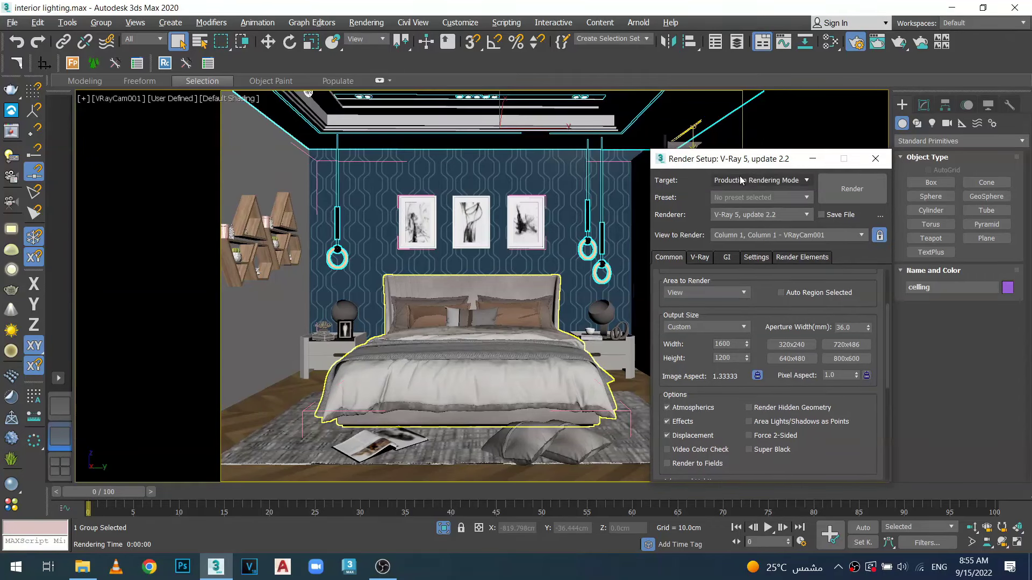
Step: Render the full camera view of the bedroom, inspect it in the maximized V-Ray Frame Buffer, and close the buffer
{"action": "left_click", "coordinate": [899, 43]}
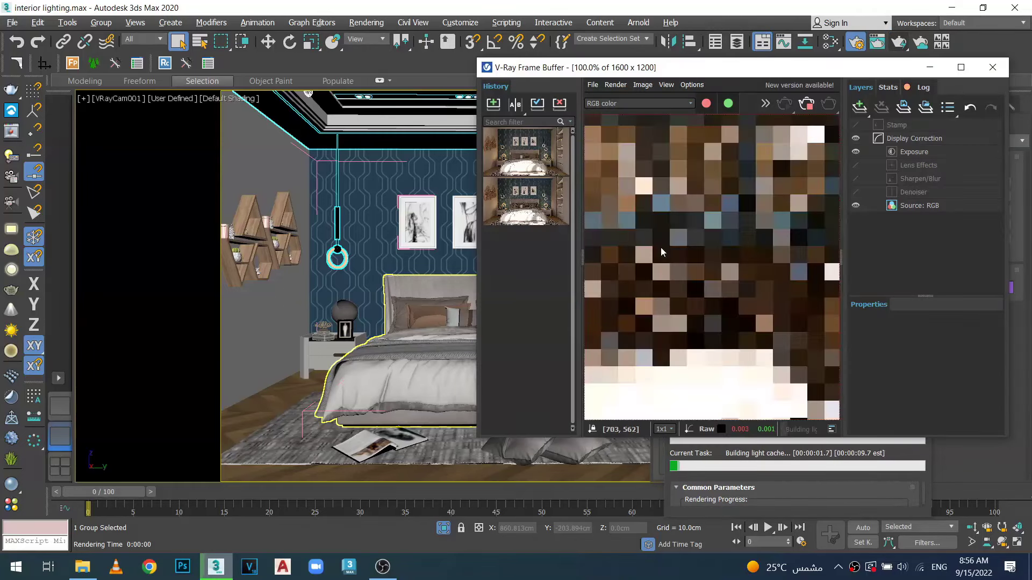
{"action": "scroll", "coordinate": [707, 226], "scroll_direction": "down", "scroll_amount": 3}
{"action": "left_click", "coordinate": [961, 67]}
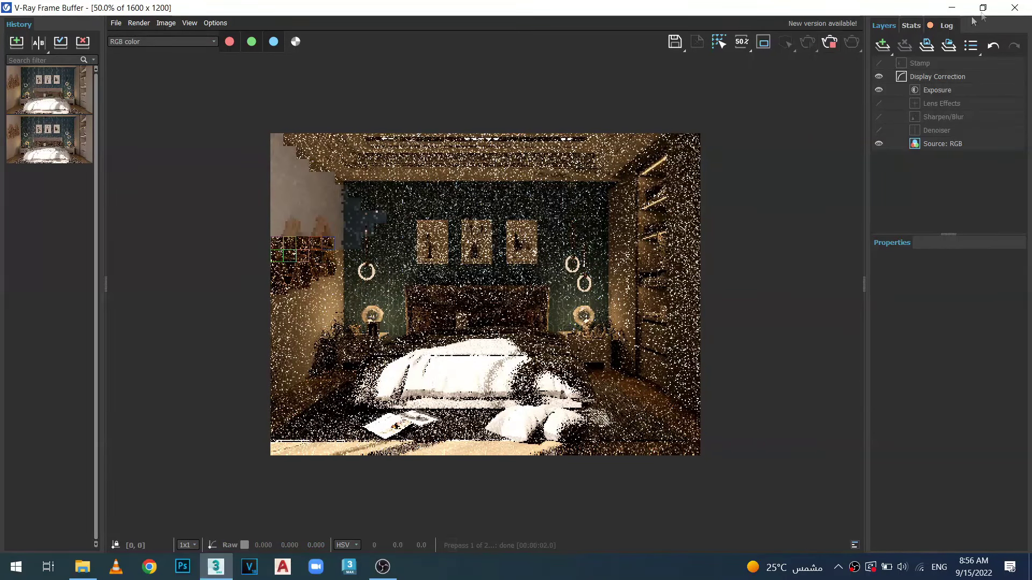
{"action": "left_click", "coordinate": [1014, 8]}
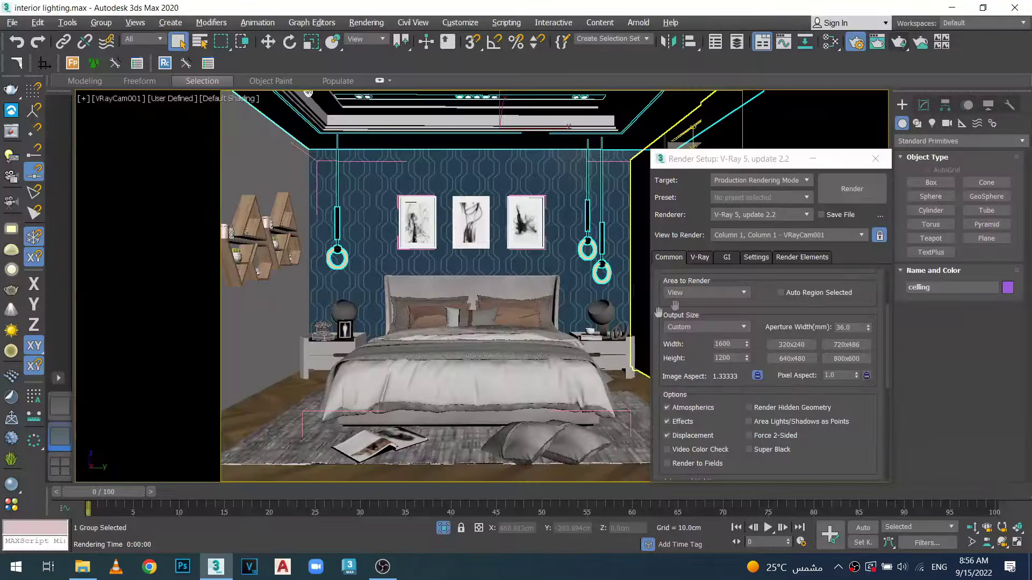
Step: Set the Area to Render to Region and fit the region rectangle around the bed in the camera view
{"action": "left_click", "coordinate": [745, 291]}
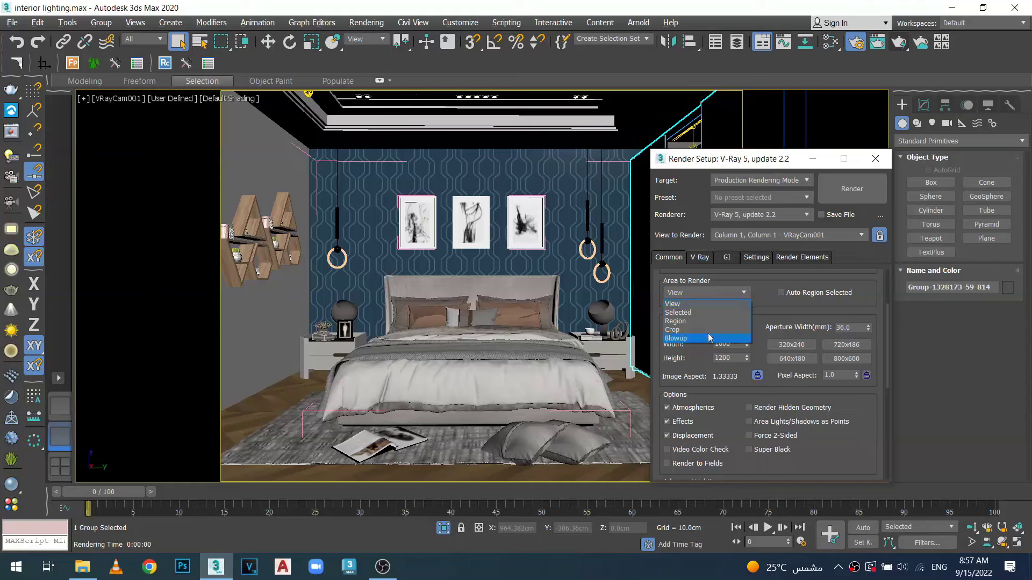
{"action": "left_click", "coordinate": [675, 321]}
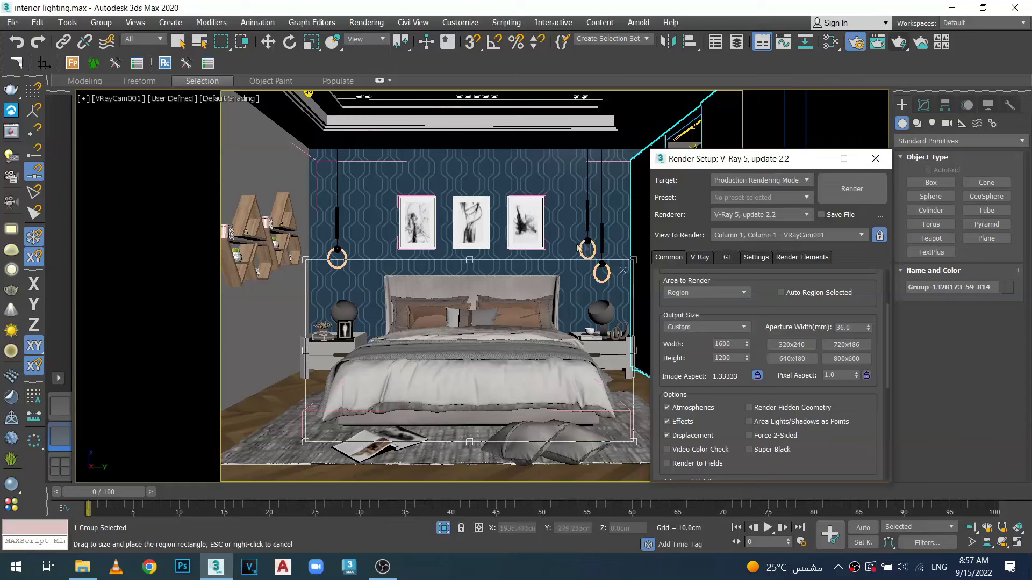
{"action": "left_click_drag", "start_coordinate": [470, 261], "coordinate": [469, 133]}
{"action": "mouse_move", "coordinate": [304, 297]}
{"action": "left_mouse_down"}
{"action": "mouse_move", "coordinate": [250, 292]}
{"action": "mouse_move", "coordinate": [334, 291]}
{"action": "mouse_move", "coordinate": [318, 291]}
{"action": "left_mouse_up"}
{"action": "left_click_drag", "start_coordinate": [476, 444], "coordinate": [476, 425]}
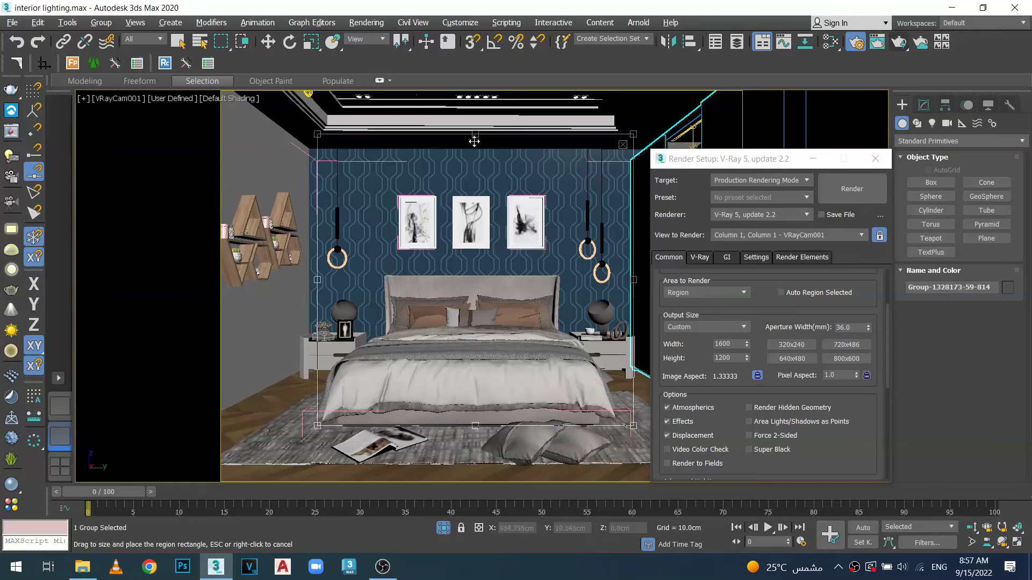
{"action": "left_click_drag", "start_coordinate": [475, 136], "coordinate": [475, 273]}
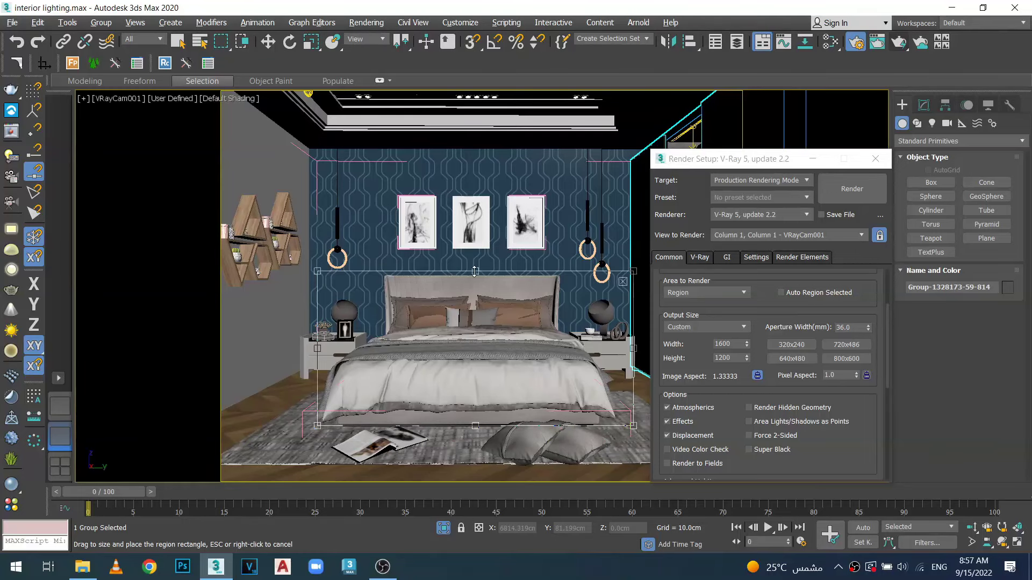
{"action": "left_click_drag", "start_coordinate": [633, 348], "coordinate": [615, 347]}
{"action": "mouse_move", "coordinate": [318, 348]}
{"action": "left_mouse_down"}
{"action": "mouse_move", "coordinate": [330, 348]}
{"action": "mouse_move", "coordinate": [309, 346]}
{"action": "mouse_move", "coordinate": [320, 344]}
{"action": "left_mouse_up"}
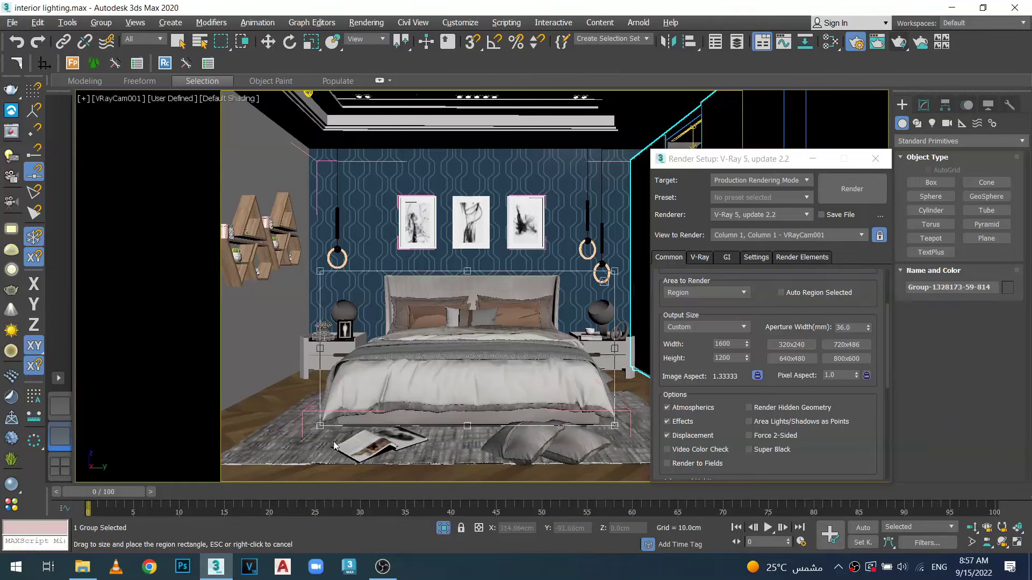
Step: Render the bed region, close the frame buffer, and set the Area to Render back to View
{"action": "left_click", "coordinate": [837, 185]}
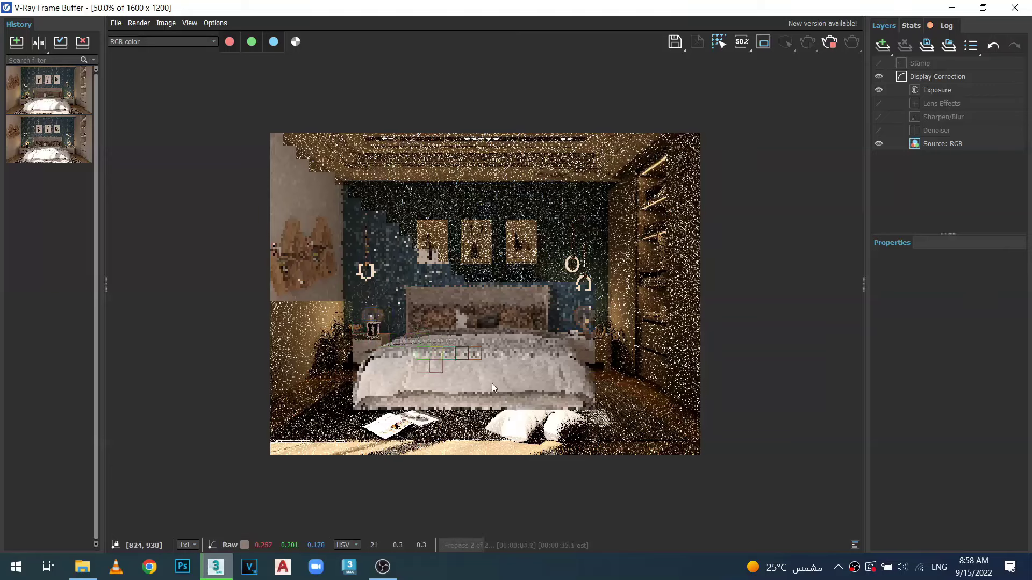
{"action": "left_click", "coordinate": [1014, 7]}
{"action": "left_click", "coordinate": [698, 293]}
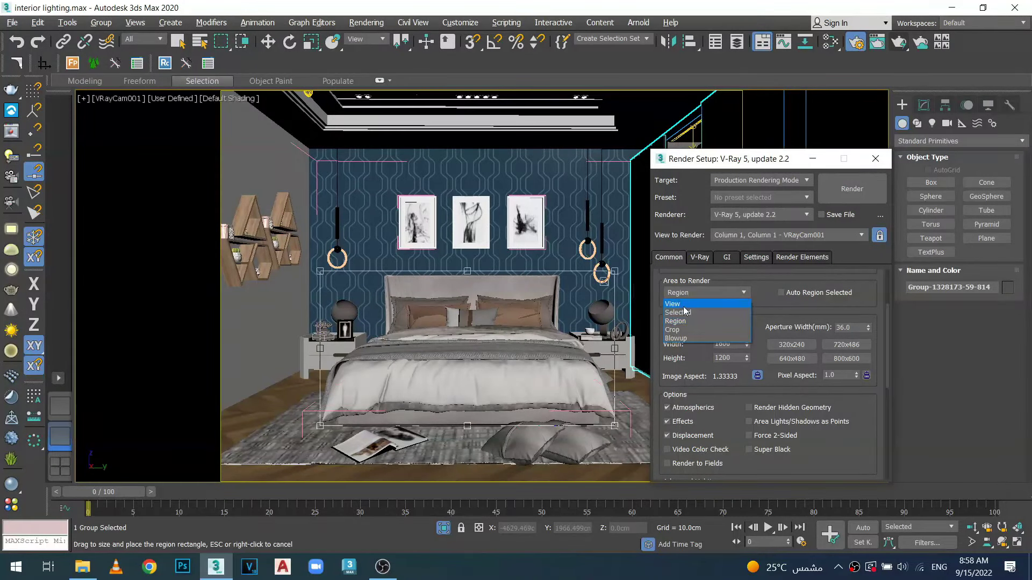
{"action": "left_click", "coordinate": [694, 305]}
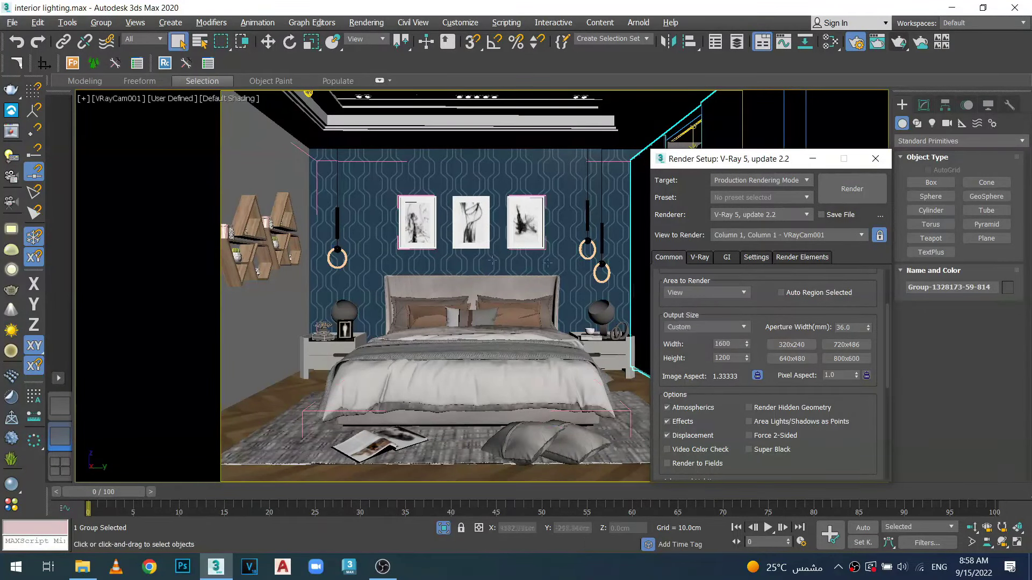
Step: Set the Area to Render to Crop, render the cropped bed area, and stop the render after inspecting it
{"action": "left_click", "coordinate": [744, 294]}
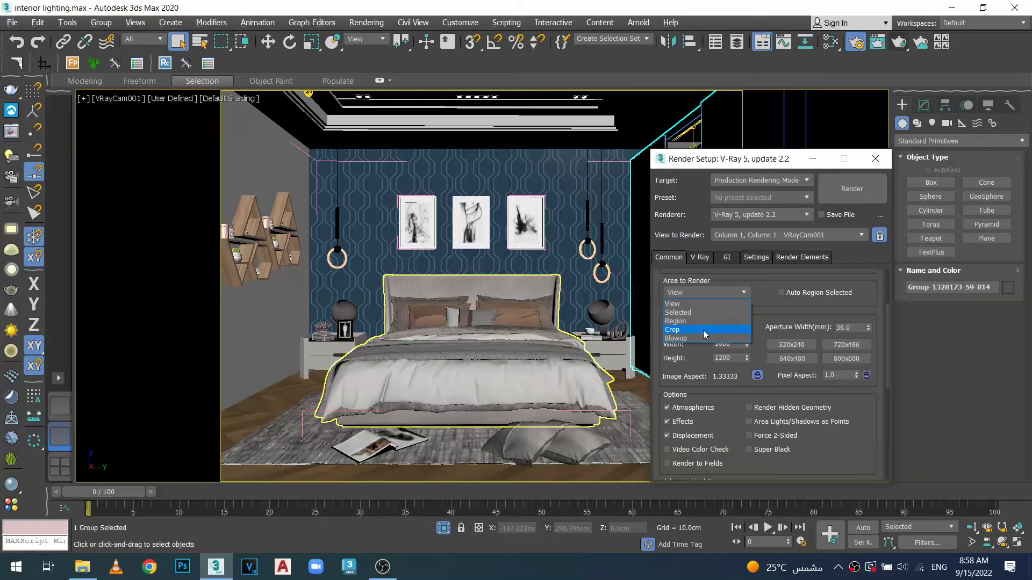
{"action": "left_click", "coordinate": [703, 330]}
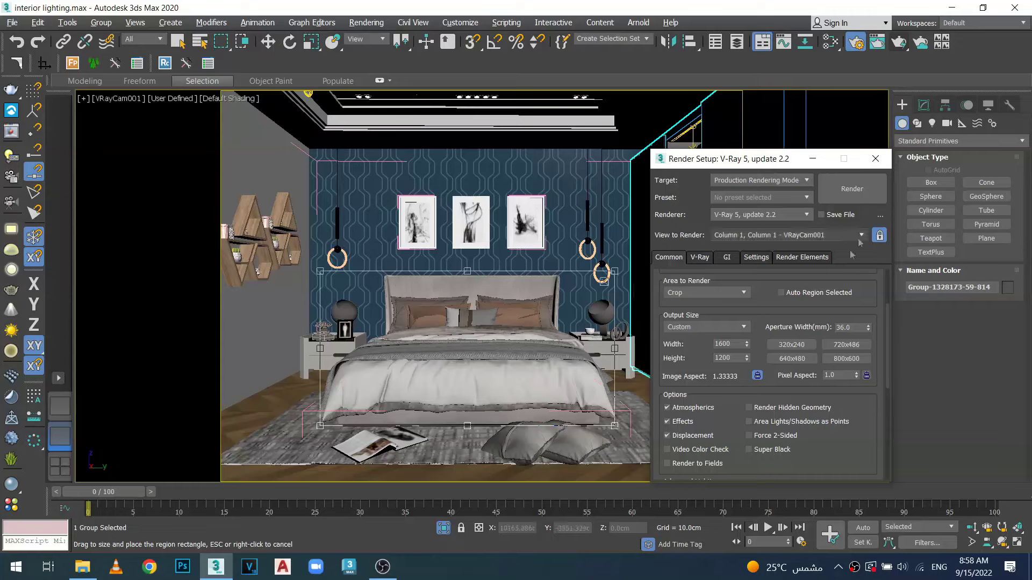
{"action": "left_click", "coordinate": [852, 189]}
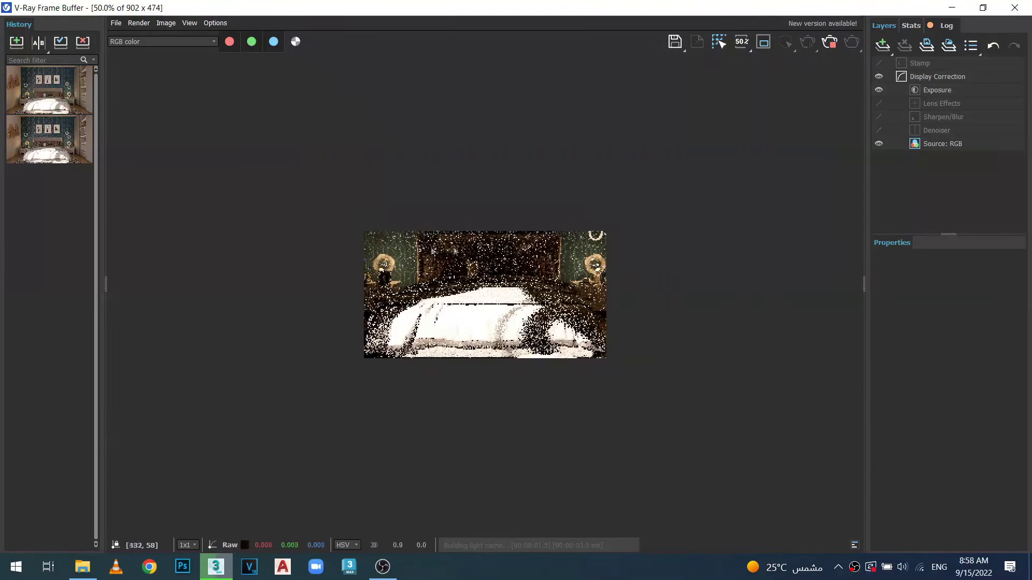
{"action": "scroll", "coordinate": [528, 325], "scroll_direction": "up", "scroll_amount": 3}
{"action": "scroll", "coordinate": [529, 325], "scroll_direction": "down", "scroll_amount": 1}
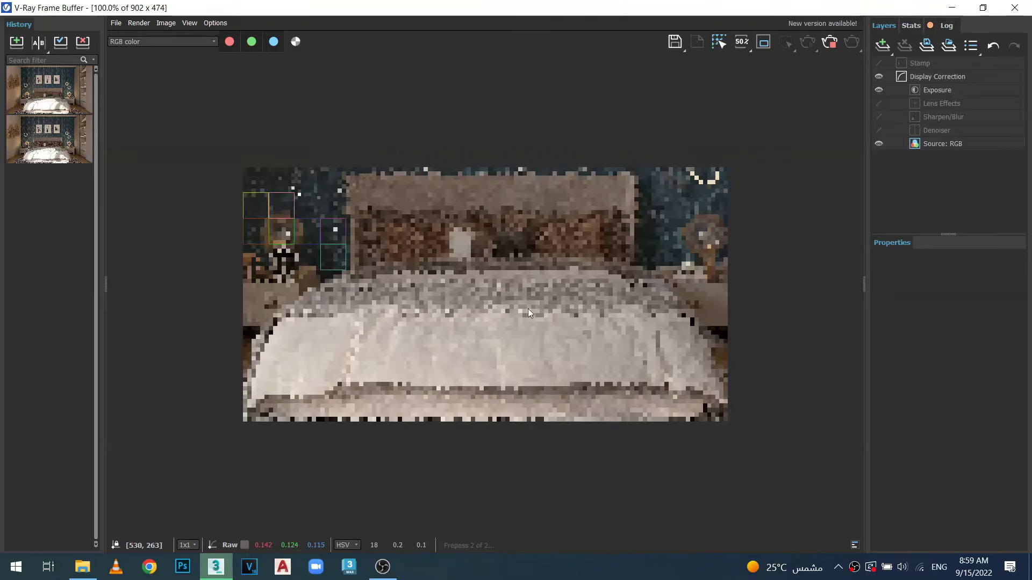
{"action": "left_click", "coordinate": [828, 43]}
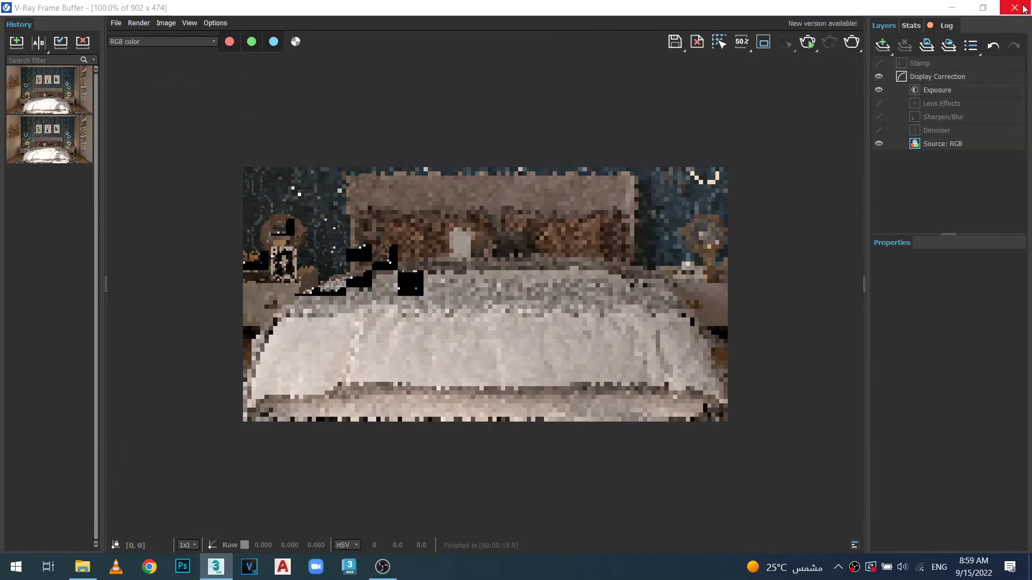
Step: Close the frame buffer, render the bed with the Area to Render set to Region, and stop and close that render
{"action": "left_click", "coordinate": [1024, 8]}
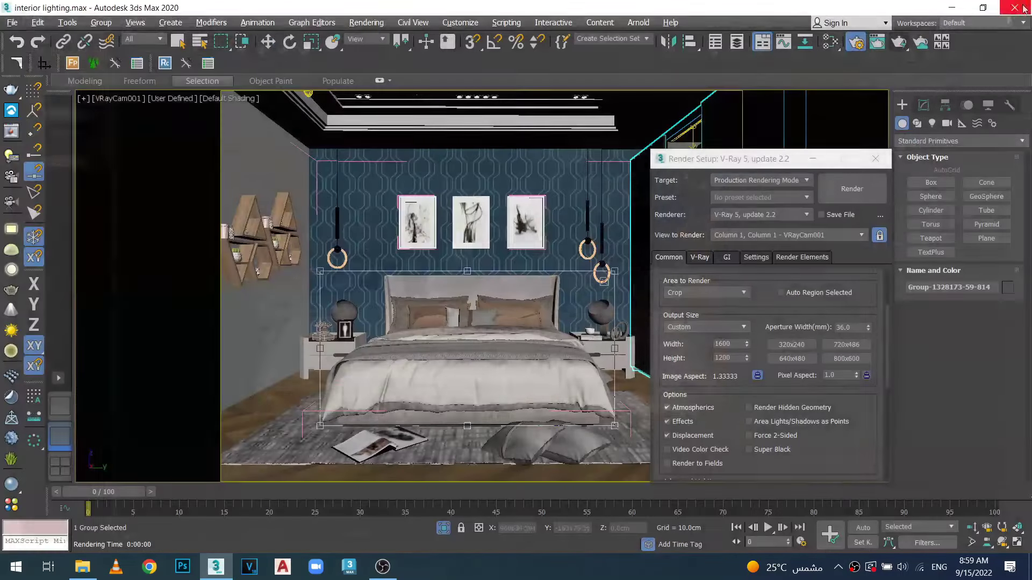
{"action": "left_click", "coordinate": [727, 293]}
{"action": "left_click", "coordinate": [712, 321]}
{"action": "left_click", "coordinate": [852, 189]}
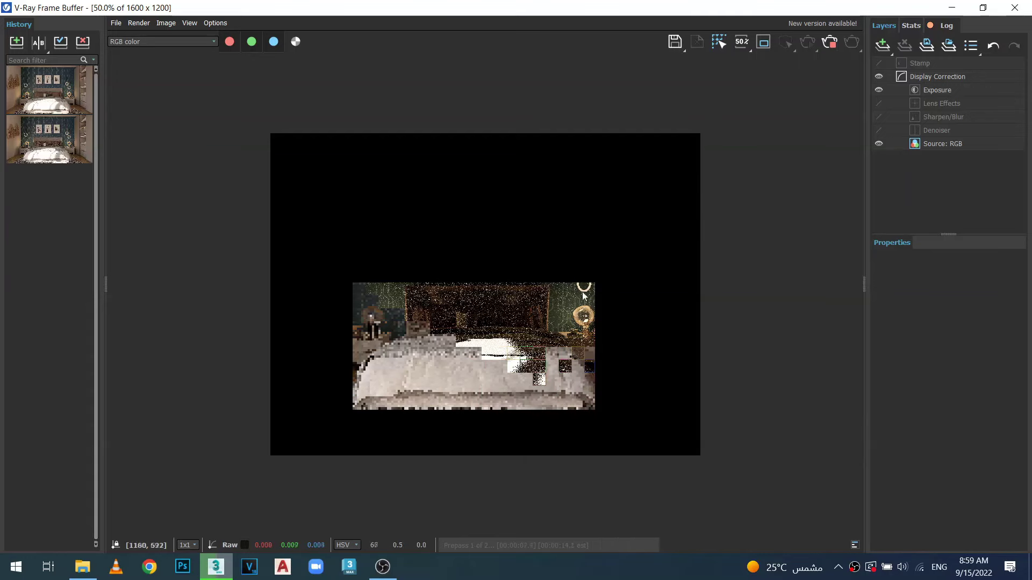
{"action": "left_click", "coordinate": [829, 43]}
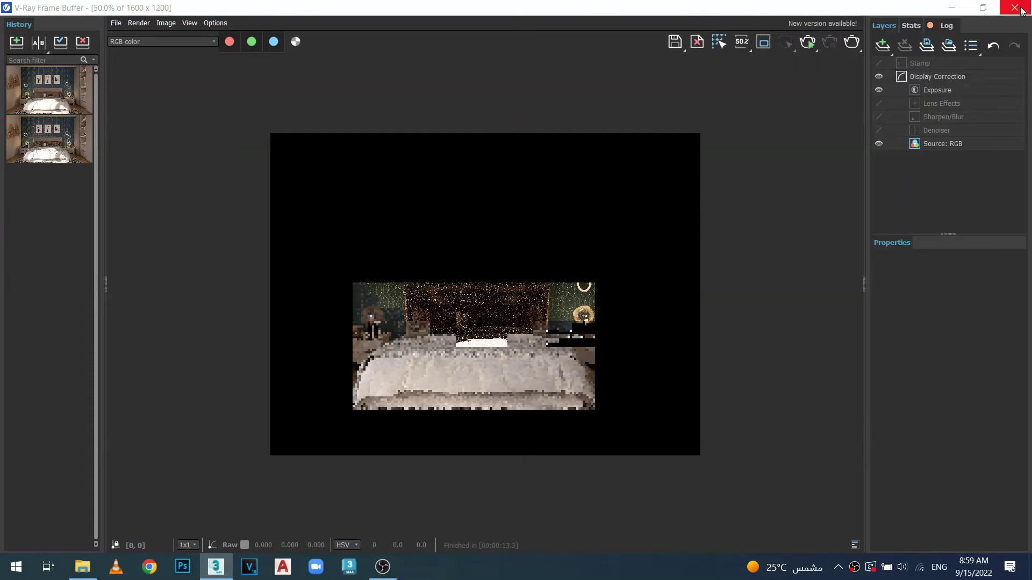
{"action": "left_click", "coordinate": [1015, 8]}
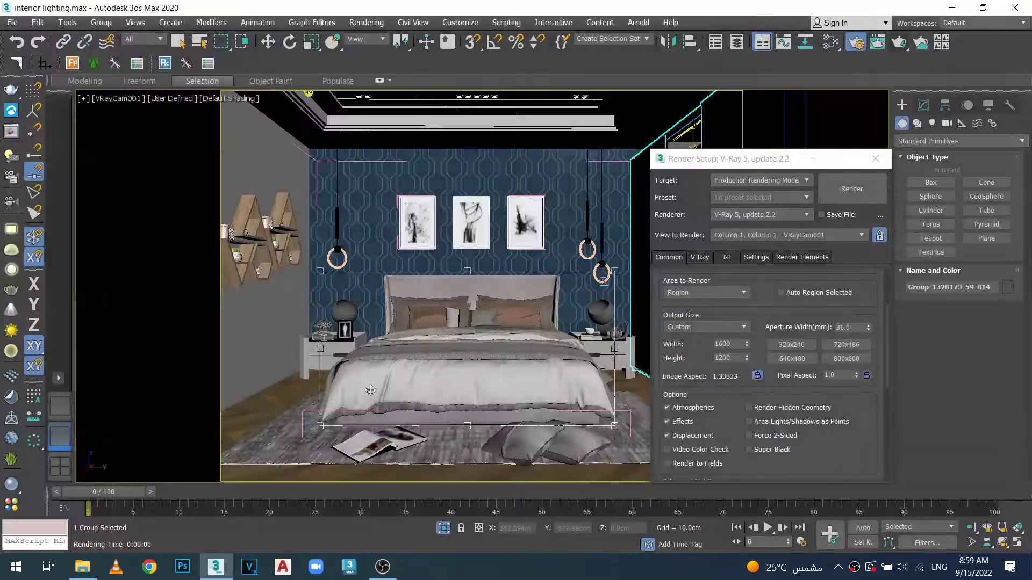
Step: Set the Area to Render to View and start rendering the camera view
{"action": "left_click", "coordinate": [742, 294]}
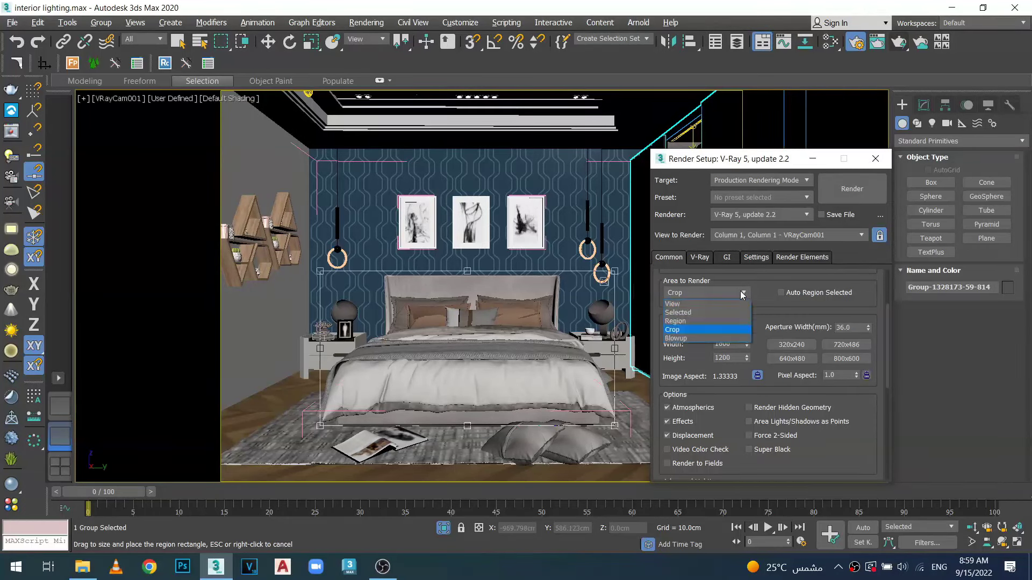
{"action": "left_click", "coordinate": [678, 304]}
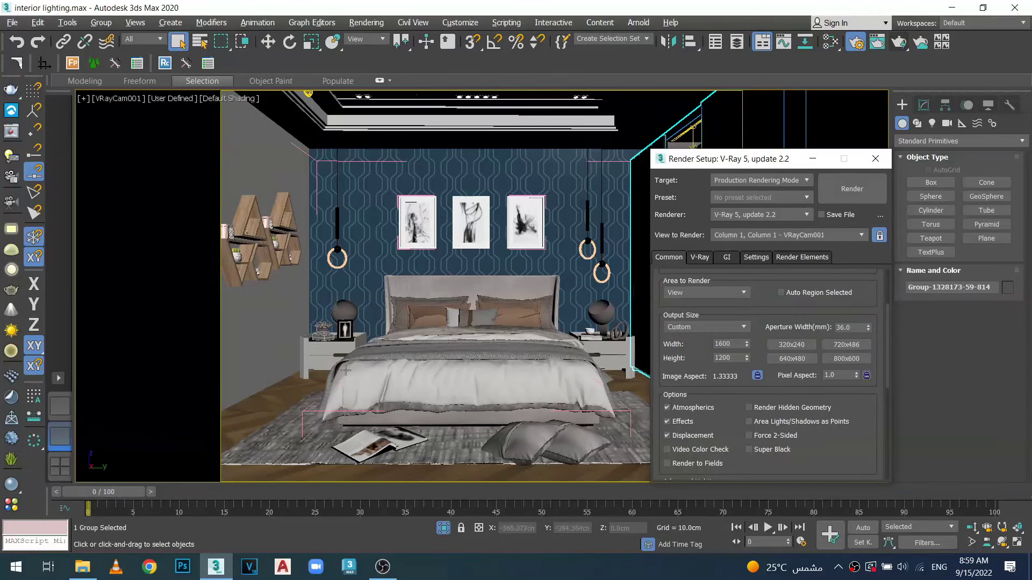
{"action": "left_click", "coordinate": [852, 188]}
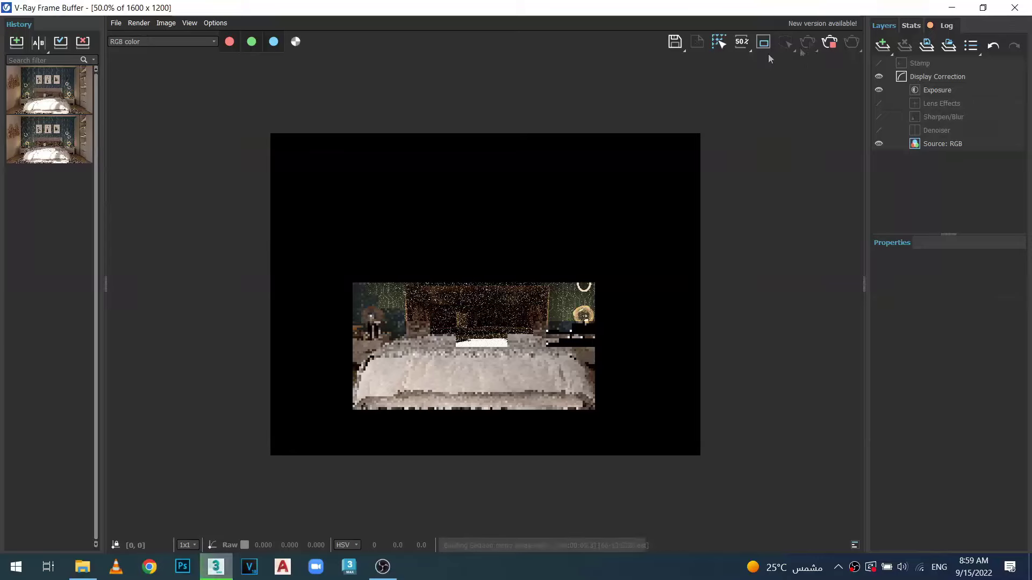
Step: Draw a small render region over the middle of the bed in the frame buffer, render it briefly, and close the buffer
{"action": "left_click", "coordinate": [763, 44]}
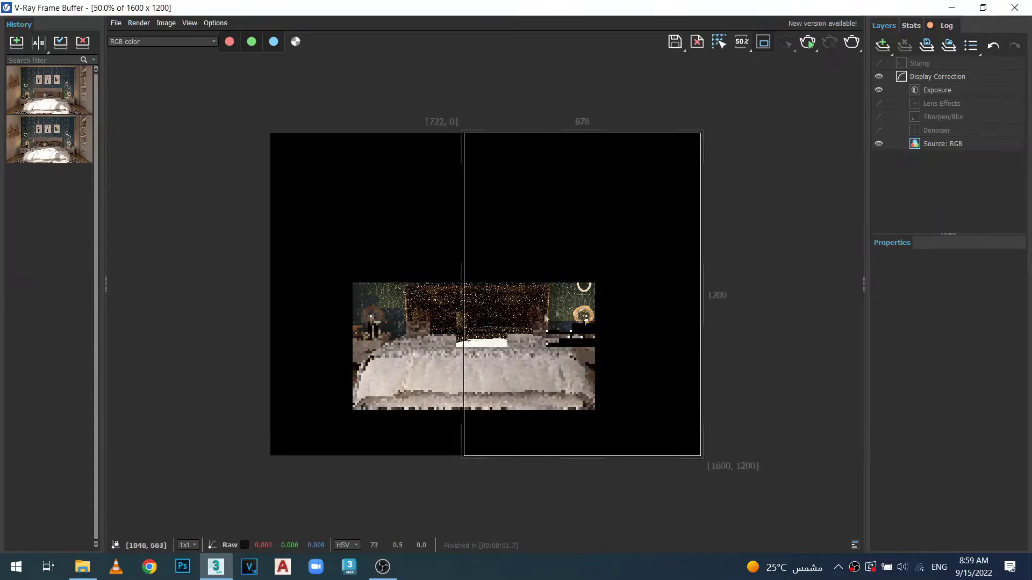
{"action": "left_click_drag", "start_coordinate": [515, 322], "coordinate": [467, 380]}
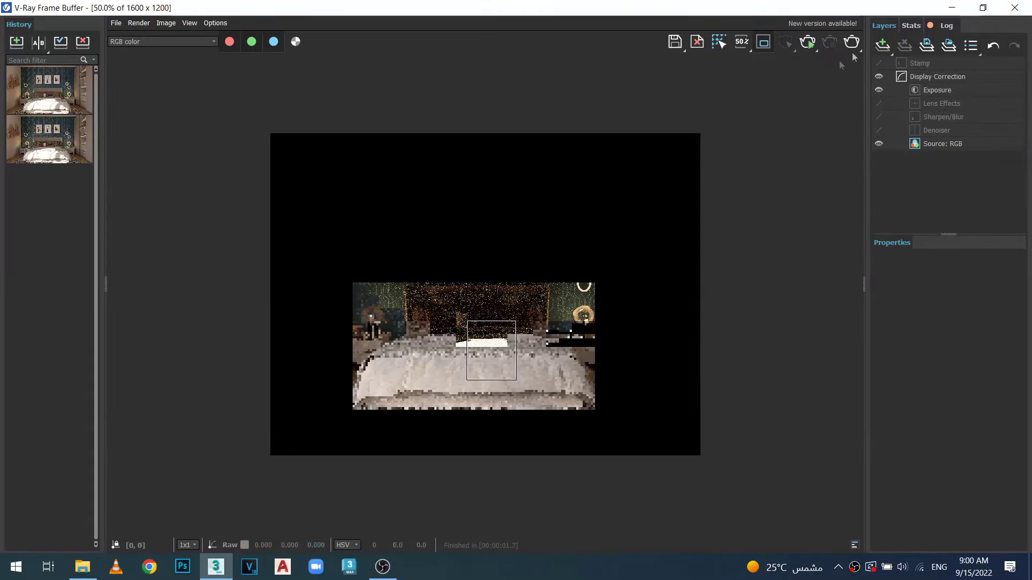
{"action": "left_click", "coordinate": [849, 43]}
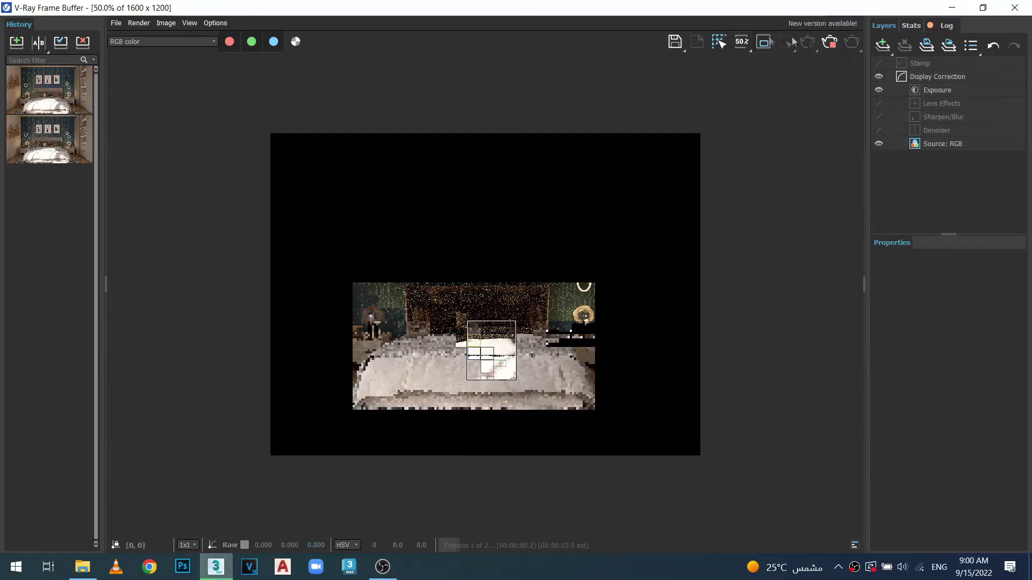
{"action": "left_click", "coordinate": [832, 46]}
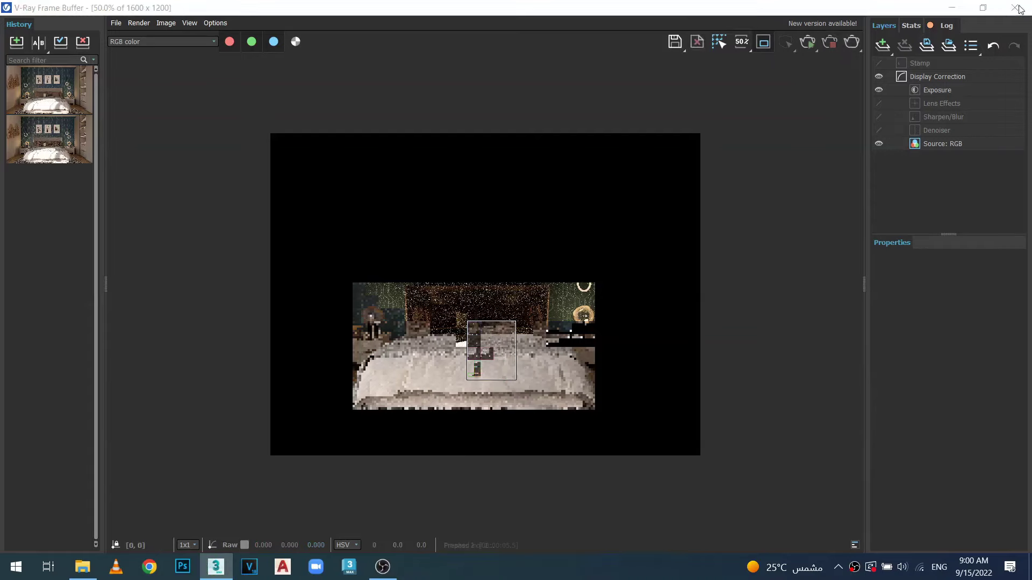
{"action": "left_click", "coordinate": [1014, 8]}
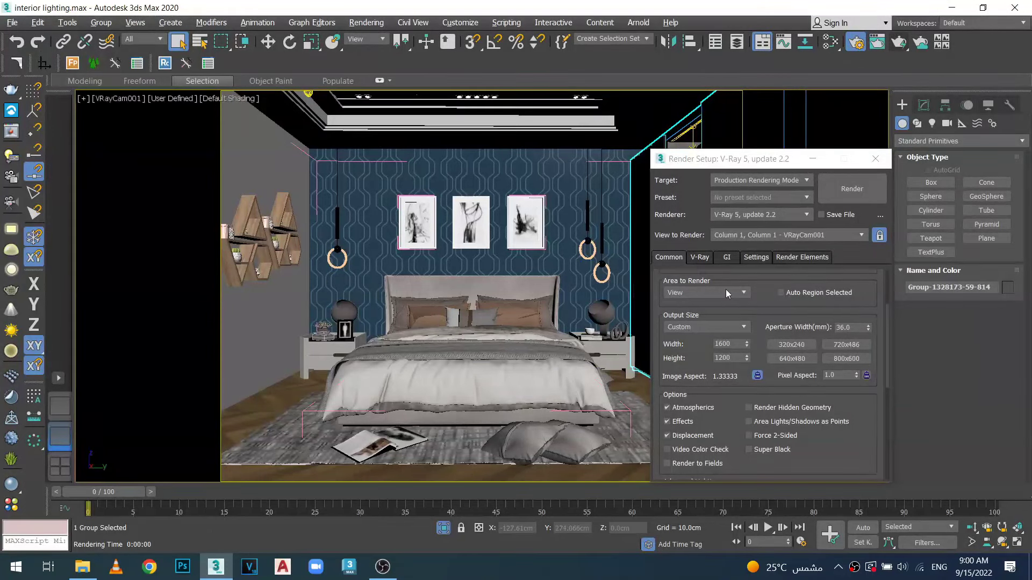
Step: Try the HDTV (video) output size preset and return the Output Size to Custom
{"action": "left_click_drag", "start_coordinate": [889, 315], "coordinate": [889, 328]}
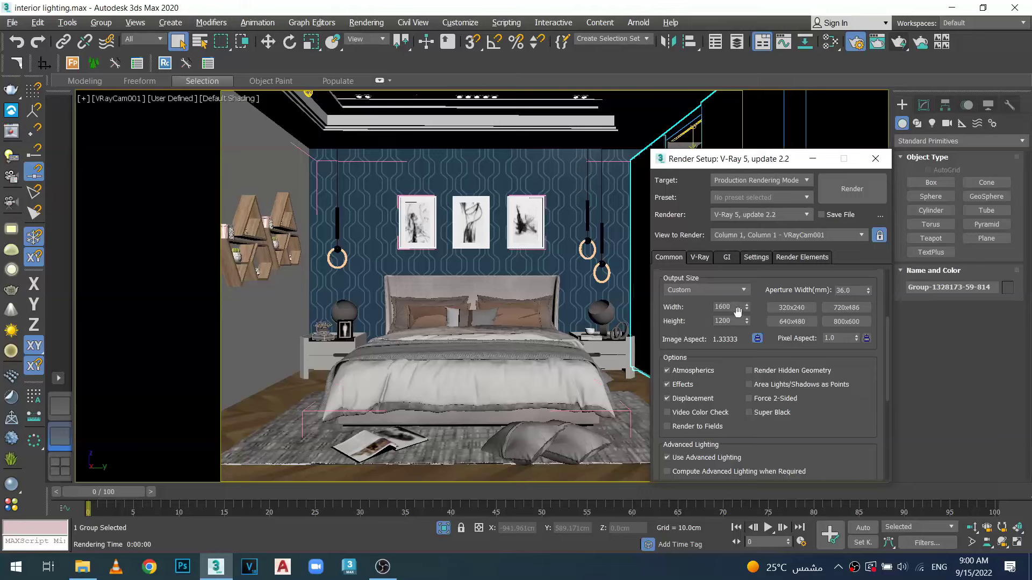
{"action": "left_click", "coordinate": [744, 290]}
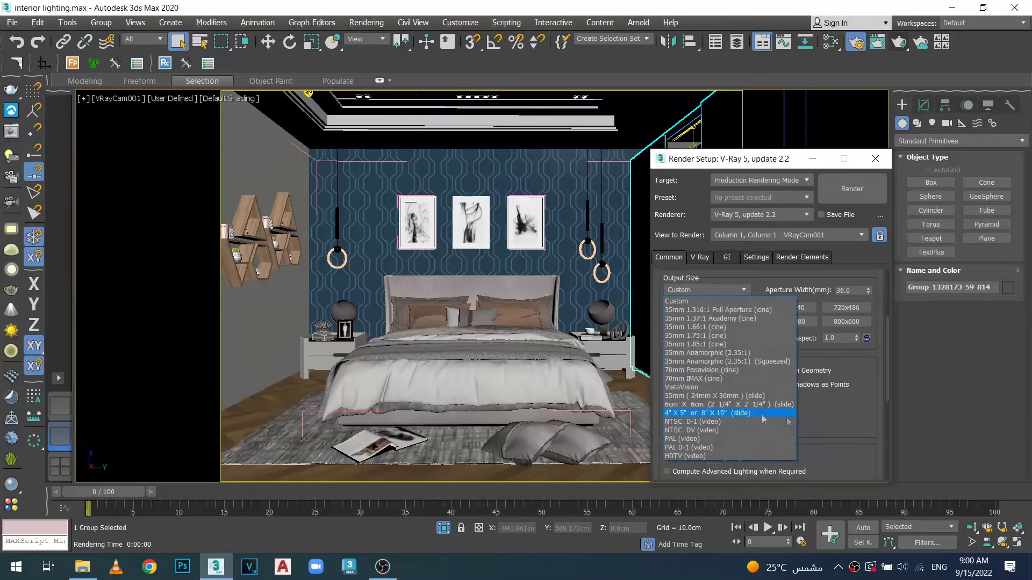
{"action": "left_click", "coordinate": [696, 456]}
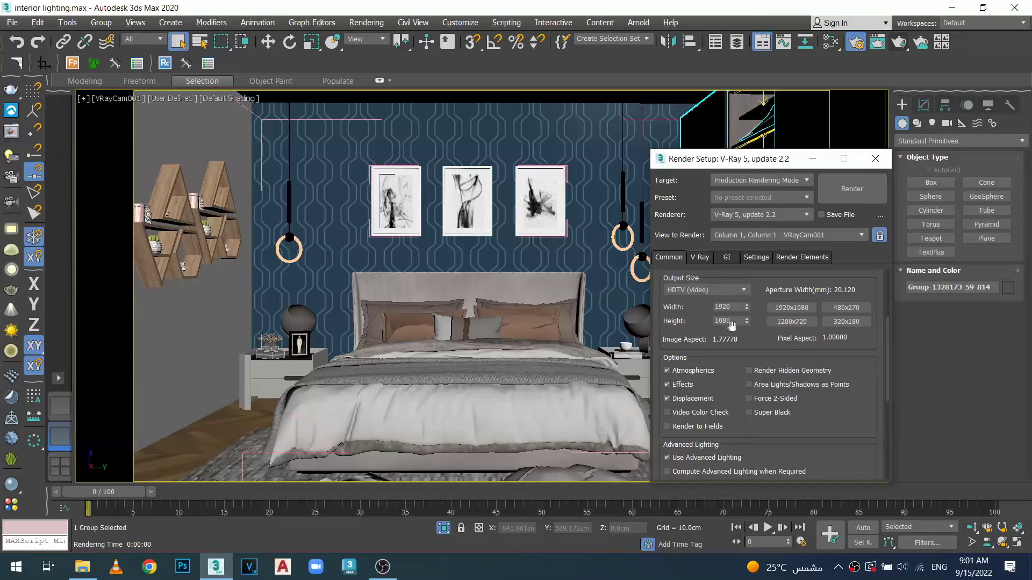
{"action": "left_click", "coordinate": [744, 289]}
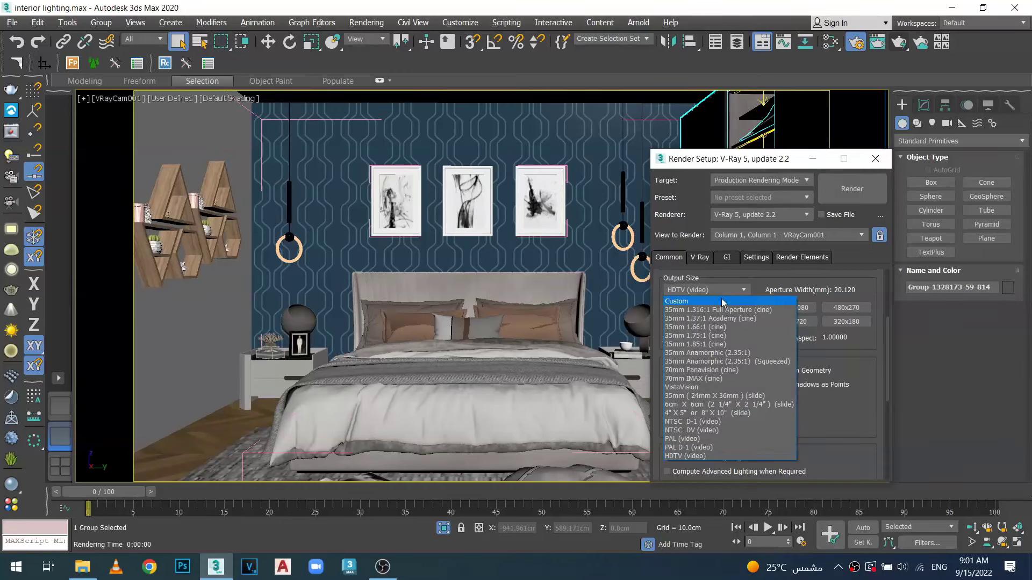
{"action": "left_click", "coordinate": [721, 300]}
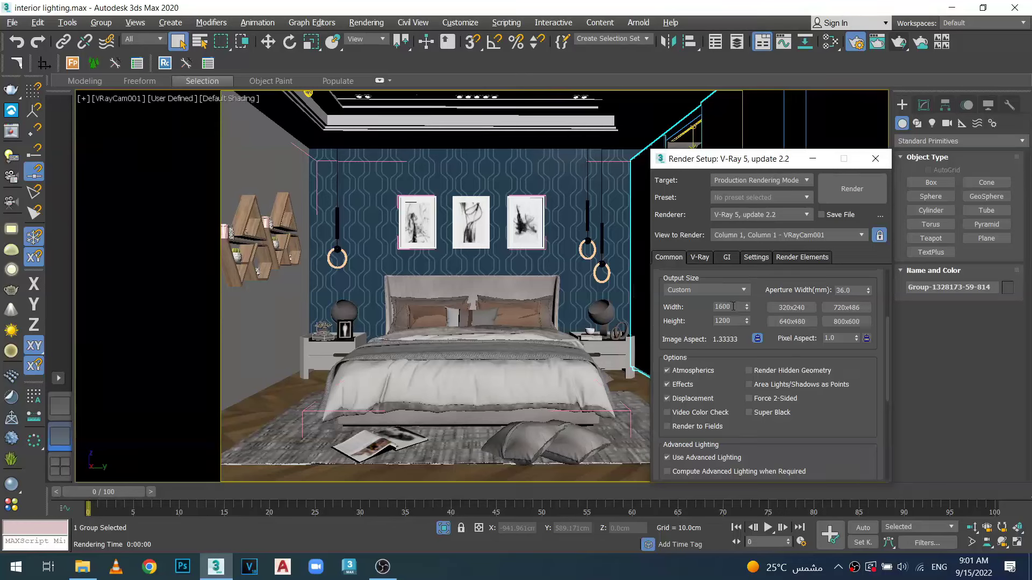
Step: Toggle the image aspect lock of the output size and select the width value
{"action": "left_click", "coordinate": [757, 338]}
{"action": "left_click", "coordinate": [757, 339]}
{"action": "left_click", "coordinate": [758, 339]}
{"action": "double_click", "coordinate": [737, 306]}
{"action": "left_click", "coordinate": [703, 312]}
{"action": "double_click", "coordinate": [734, 307]}
Step: Try the 720x486, 800x600 and 640x480 output resolution presets
{"action": "left_click", "coordinate": [841, 308]}
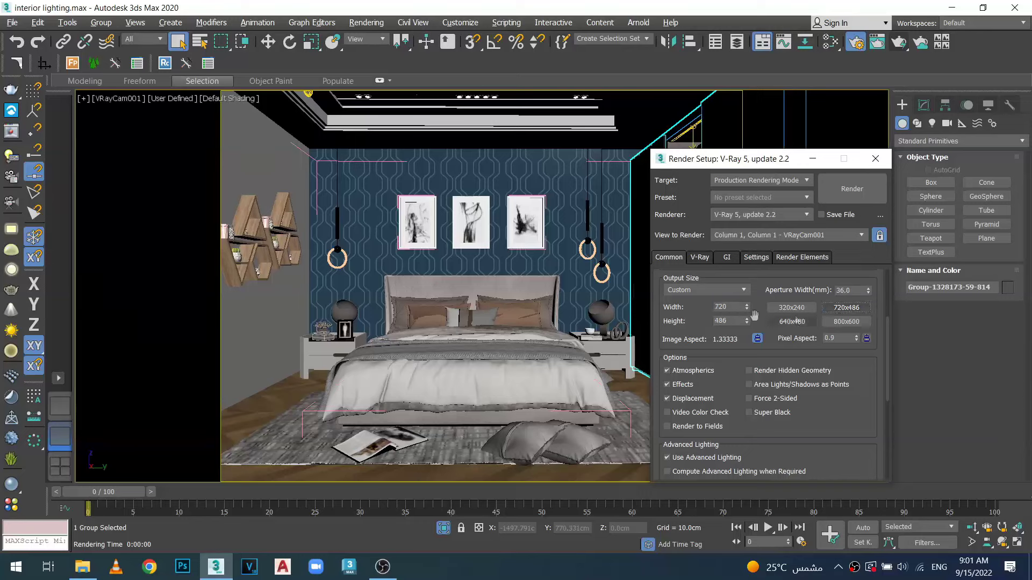
{"action": "left_click", "coordinate": [846, 322]}
{"action": "left_click", "coordinate": [793, 323]}
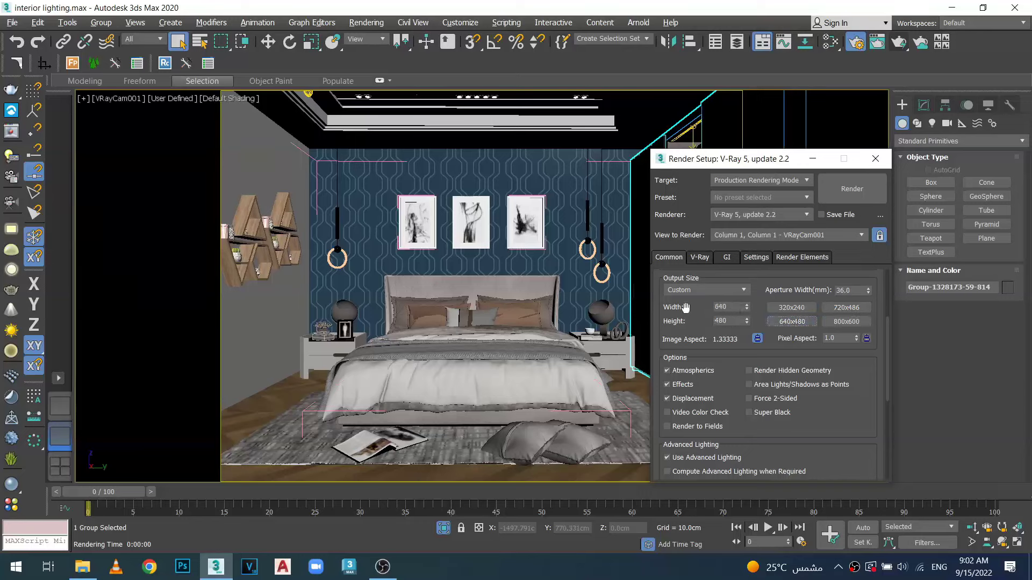
Step: Set the output width to 1600, keeping the image aspect locked
{"action": "double_click", "coordinate": [730, 307]}
{"action": "type", "text": "1600"}
{"action": "left_click", "coordinate": [757, 339]}
Step: Review the common parameters from Time Output and Output Size down to the Advanced Lighting and Render Output options
{"action": "scroll", "coordinate": [888, 321], "scroll_direction": "up", "scroll_amount": 5}
{"action": "scroll", "coordinate": [887, 322], "scroll_direction": "down", "scroll_amount": 1}
{"action": "left_click_drag", "start_coordinate": [887, 322], "coordinate": [888, 387]}
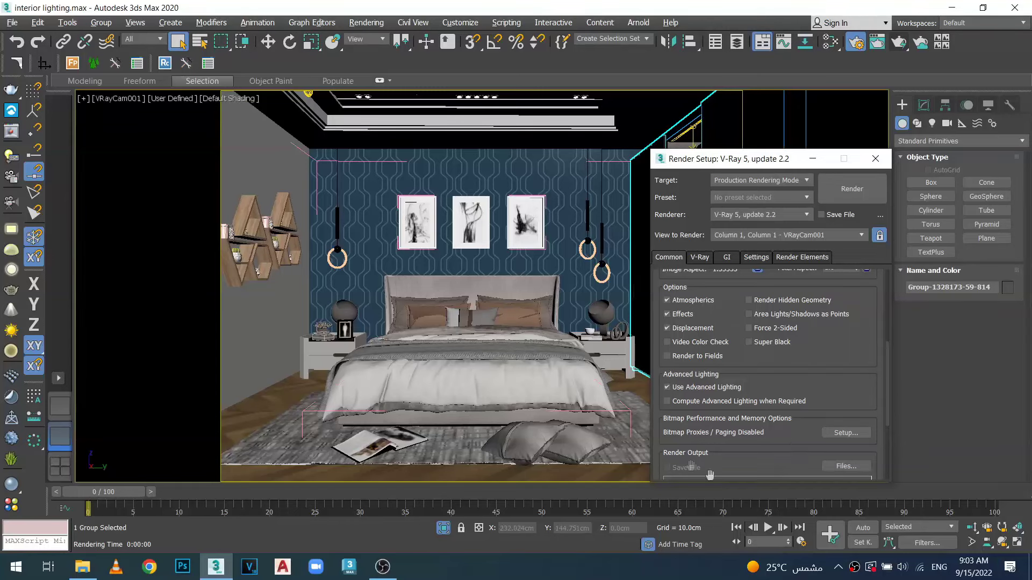
{"action": "scroll", "coordinate": [886, 346], "scroll_direction": "up", "scroll_amount": 5}
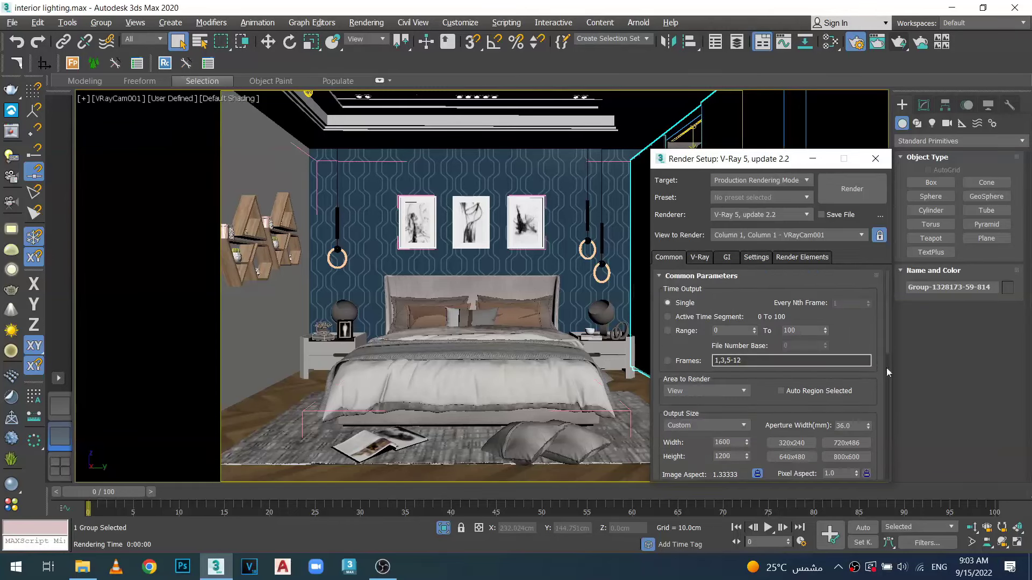
{"action": "left_click_drag", "start_coordinate": [886, 285], "coordinate": [884, 339]}
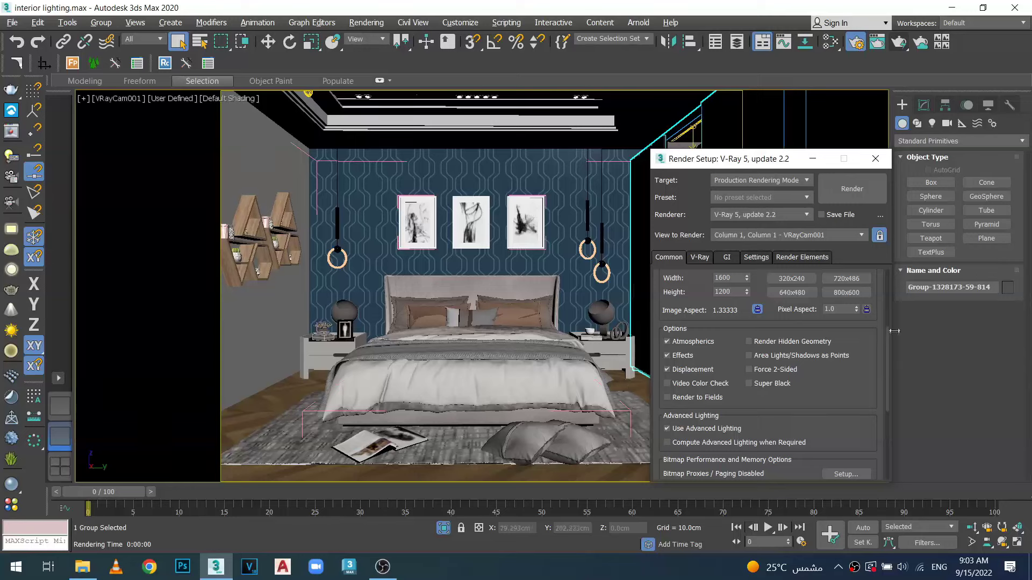
{"action": "mouse_move", "coordinate": [888, 334]}
{"action": "left_mouse_down"}
{"action": "mouse_move", "coordinate": [888, 273]}
{"action": "mouse_move", "coordinate": [888, 324]}
{"action": "left_mouse_up"}
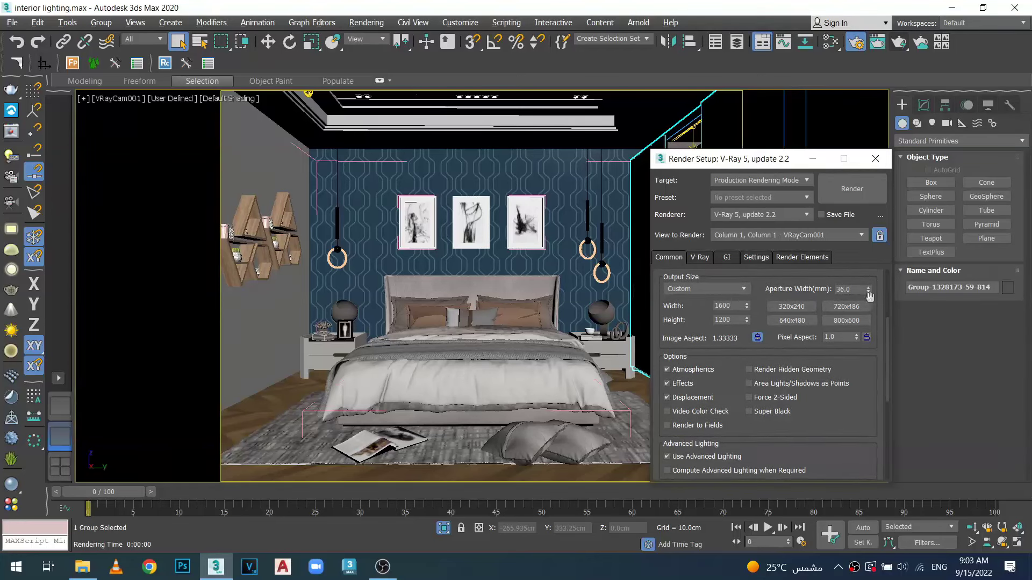
Step: Bring up the V-Ray Frame buffer settings, render the camera view in the V-Ray Frame Buffer, and close it
{"action": "left_click", "coordinate": [703, 258]}
{"action": "left_click", "coordinate": [659, 276]}
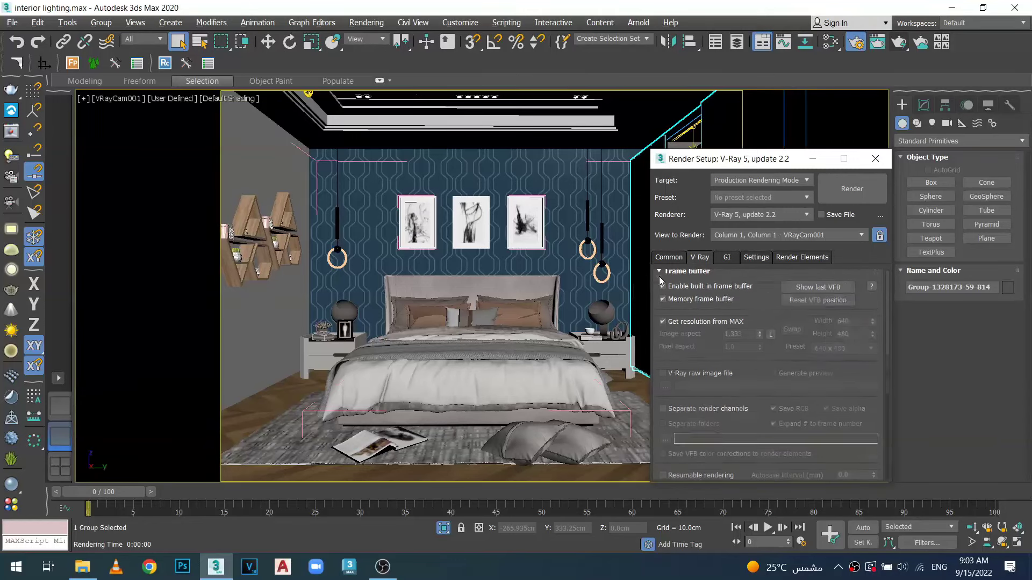
{"action": "scroll", "coordinate": [885, 272], "scroll_direction": "up", "scroll_amount": 1}
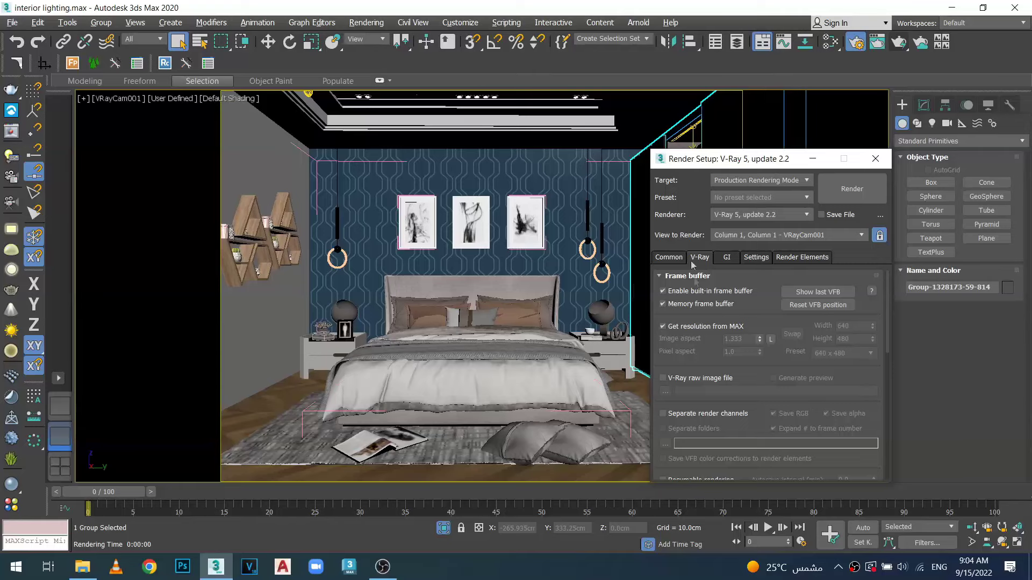
{"action": "key", "text": "shift+q"}
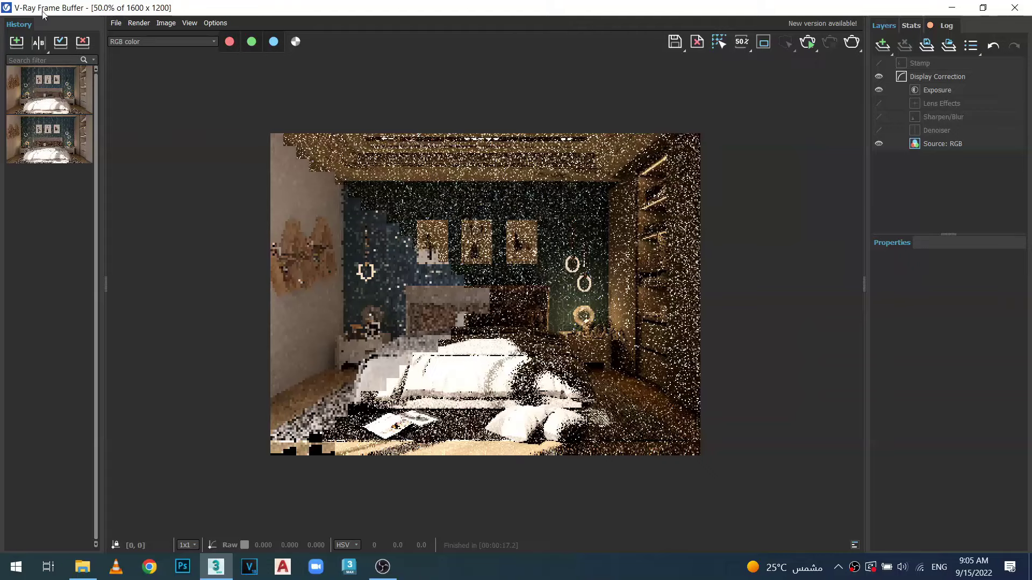
{"action": "left_click", "coordinate": [1014, 7]}
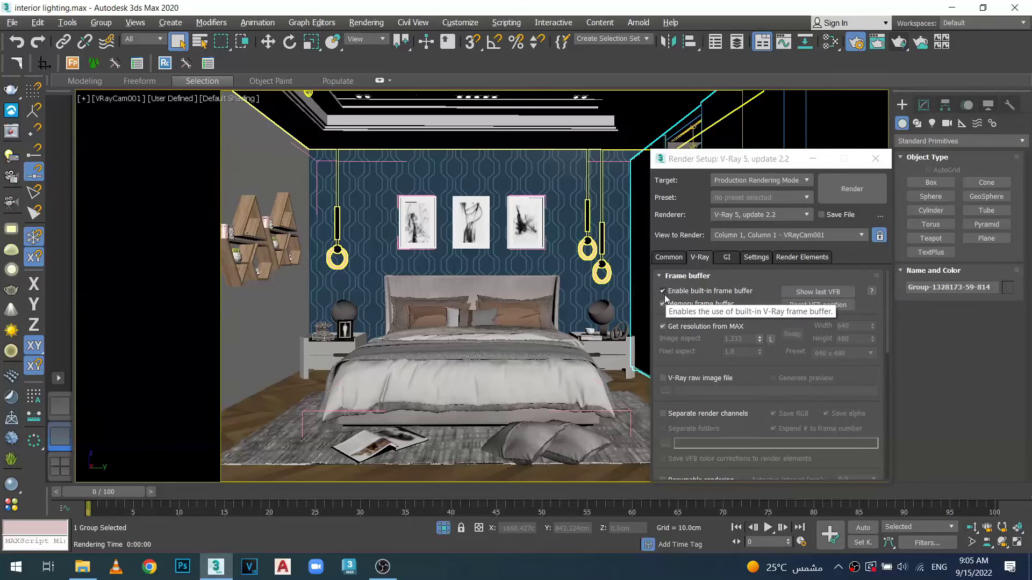
Step: Disable the built-in frame buffer, render the camera view in the maximized default 3ds Max render window, and close and stop the render
{"action": "left_click_drag", "start_coordinate": [741, 159], "coordinate": [441, 117]}
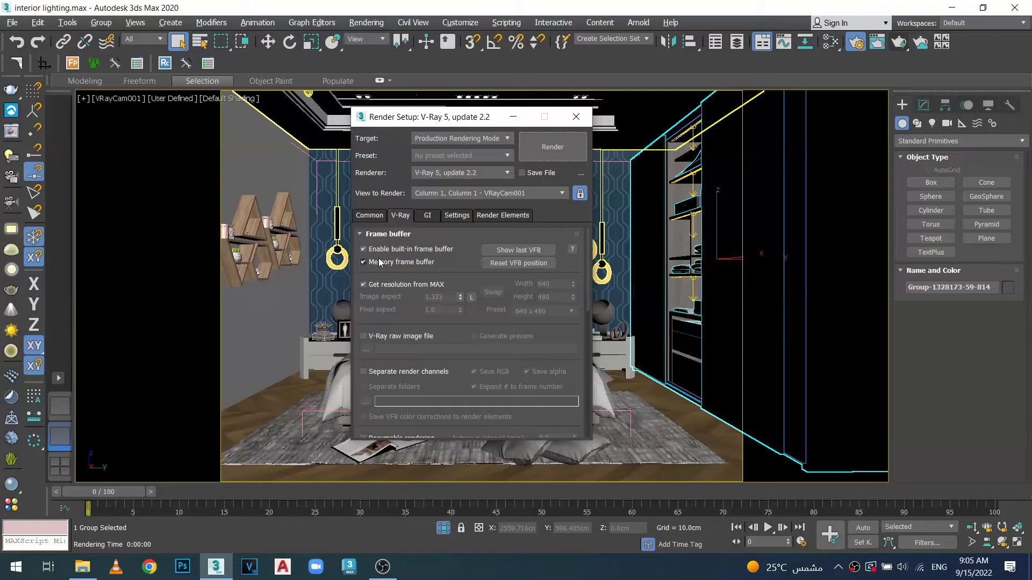
{"action": "left_click", "coordinate": [363, 250]}
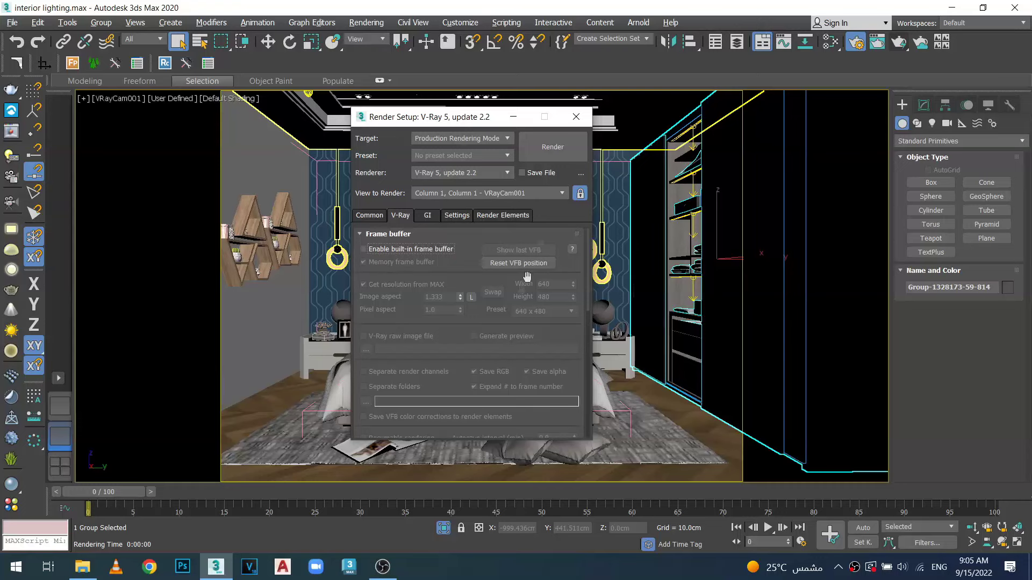
{"action": "left_click", "coordinate": [903, 46]}
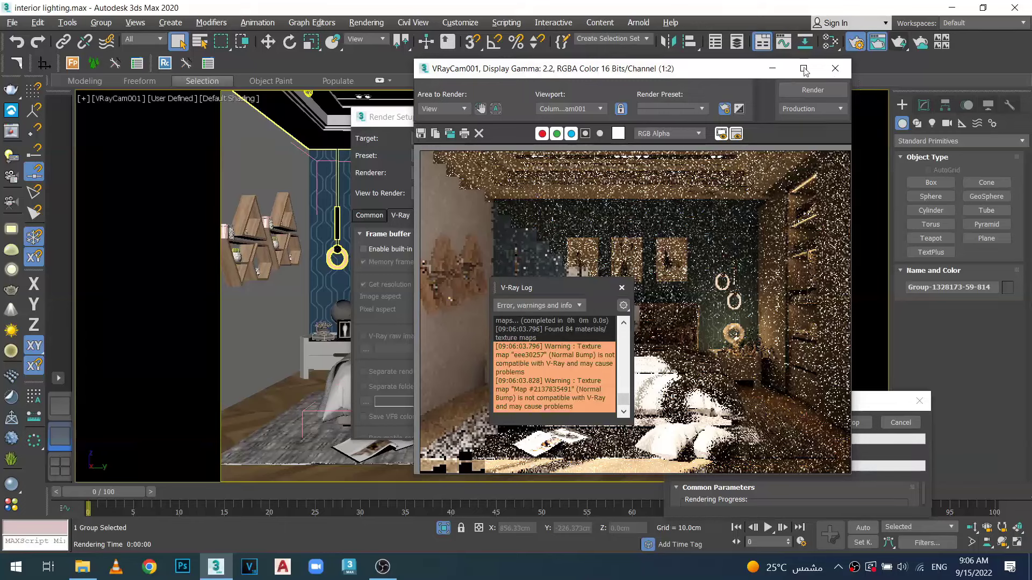
{"action": "left_click", "coordinate": [803, 69]}
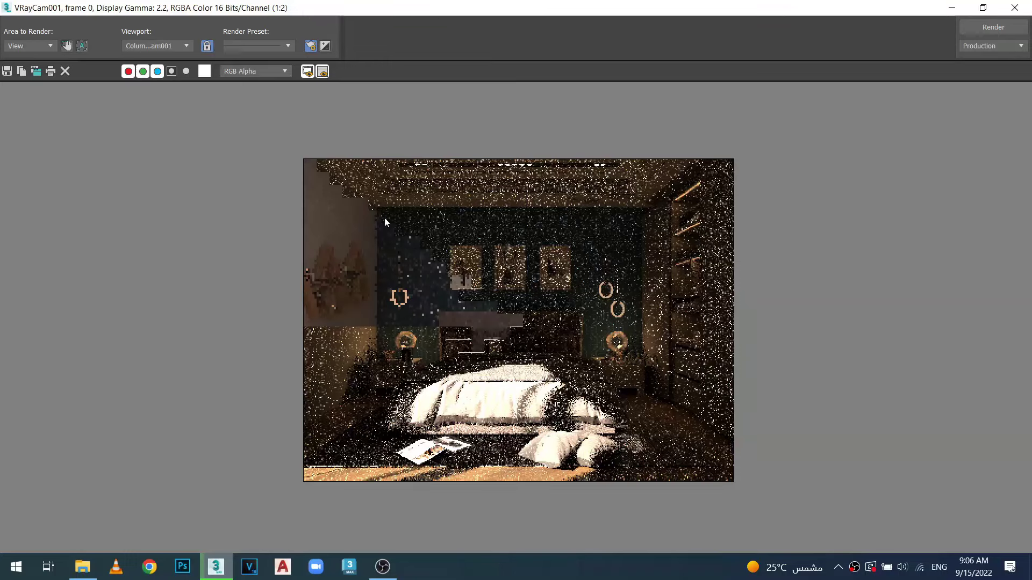
{"action": "left_click", "coordinate": [1013, 8]}
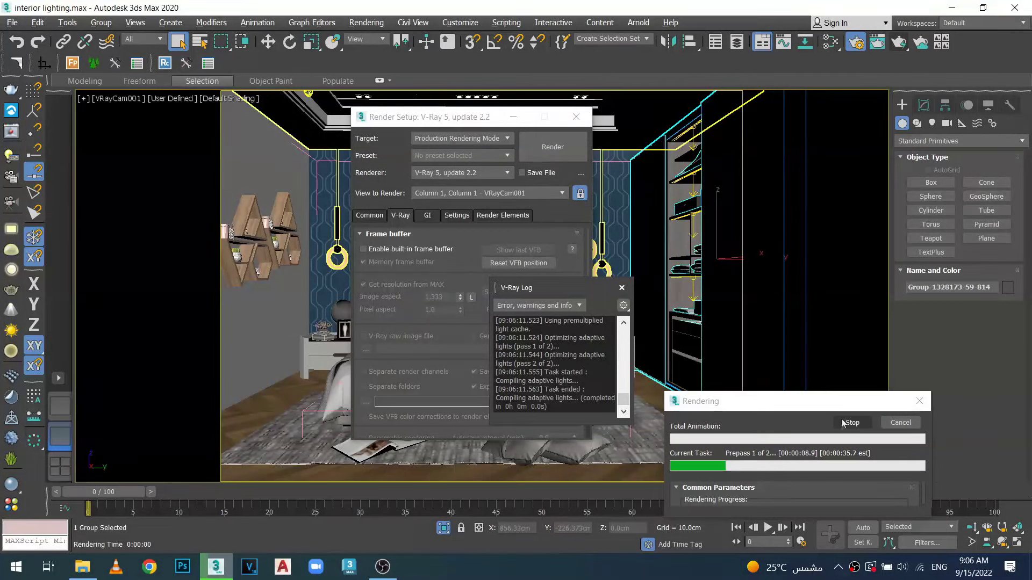
{"action": "left_click", "coordinate": [849, 422]}
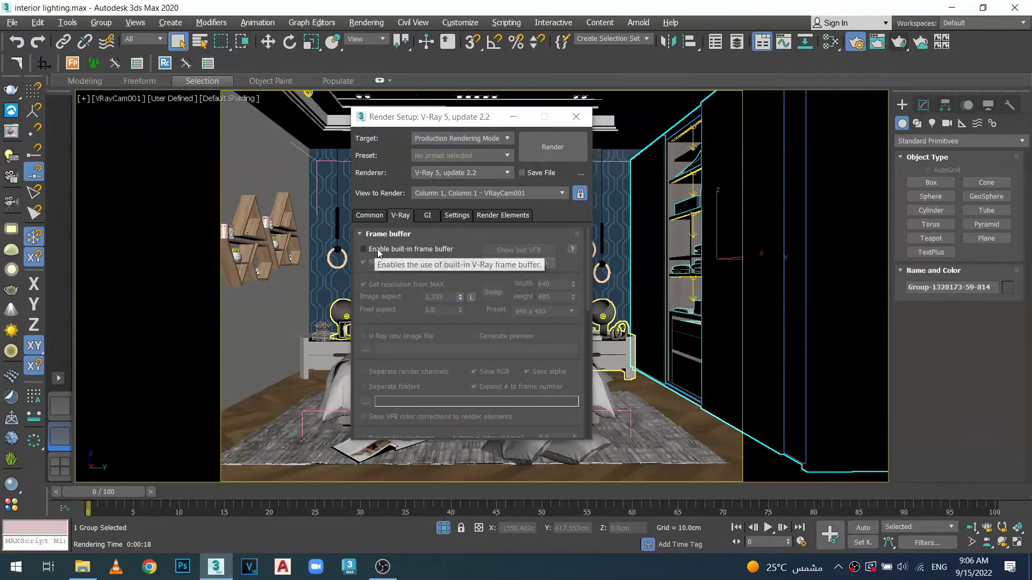
Step: Re-enable the built-in V-Ray frame buffer and move the Render Setup window off the bed in the camera view
{"action": "left_click", "coordinate": [365, 250]}
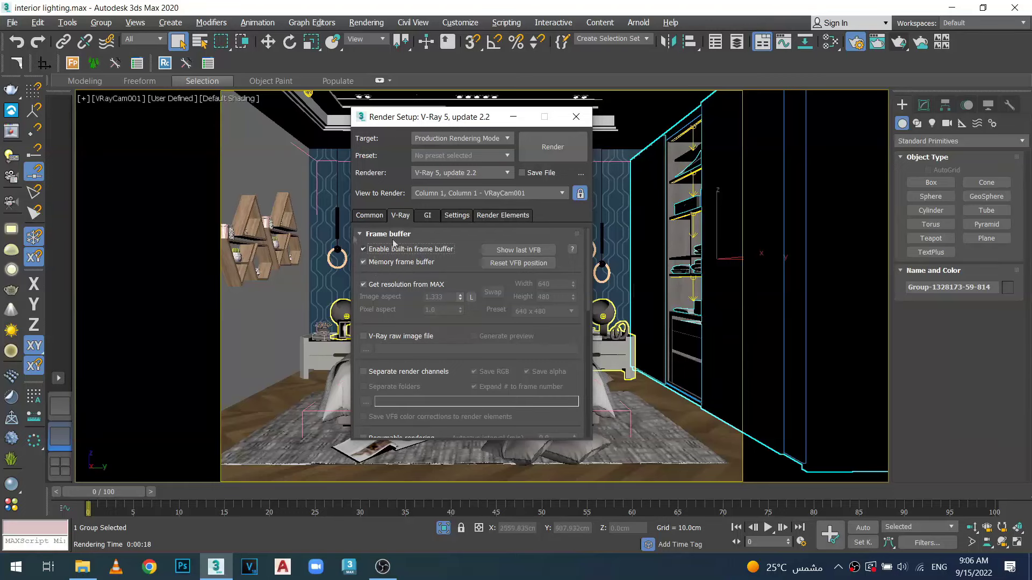
{"action": "left_click_drag", "start_coordinate": [425, 117], "coordinate": [616, 81]}
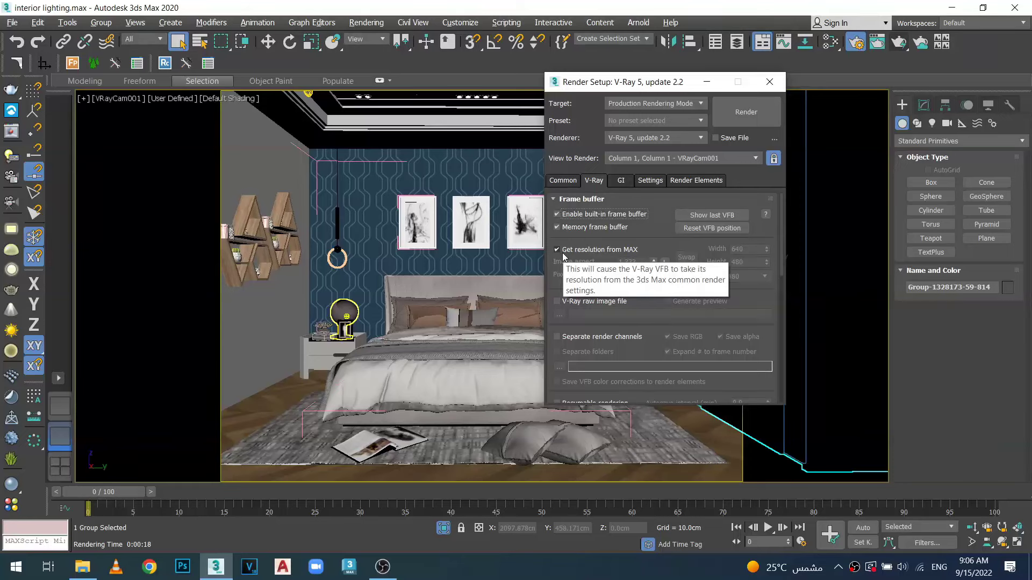
Step: Compare the common output size with the frame buffer's Get resolution from MAX option, and bring up the raw image file and render channel settings
{"action": "left_click", "coordinate": [562, 181]}
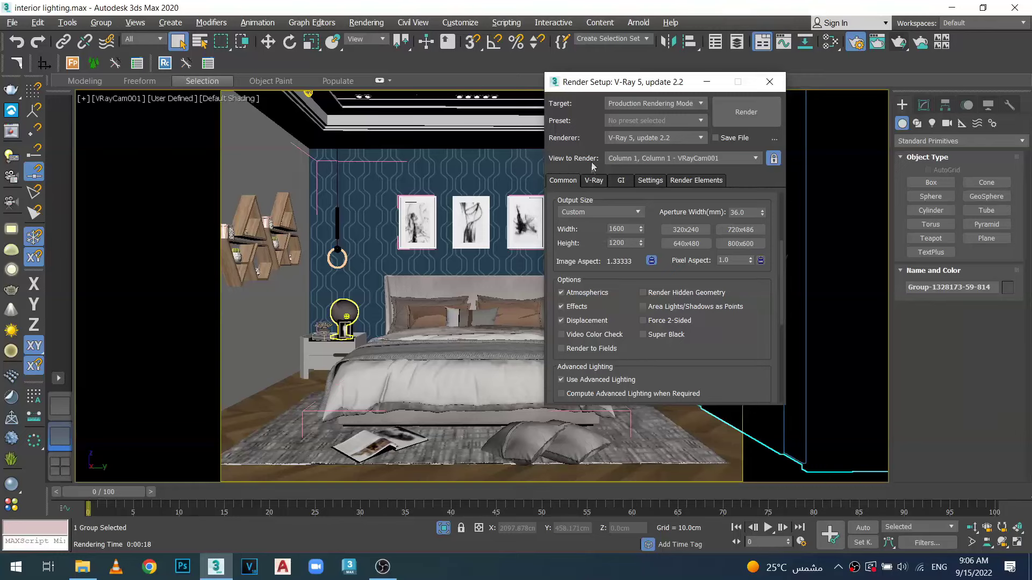
{"action": "left_click", "coordinate": [593, 181]}
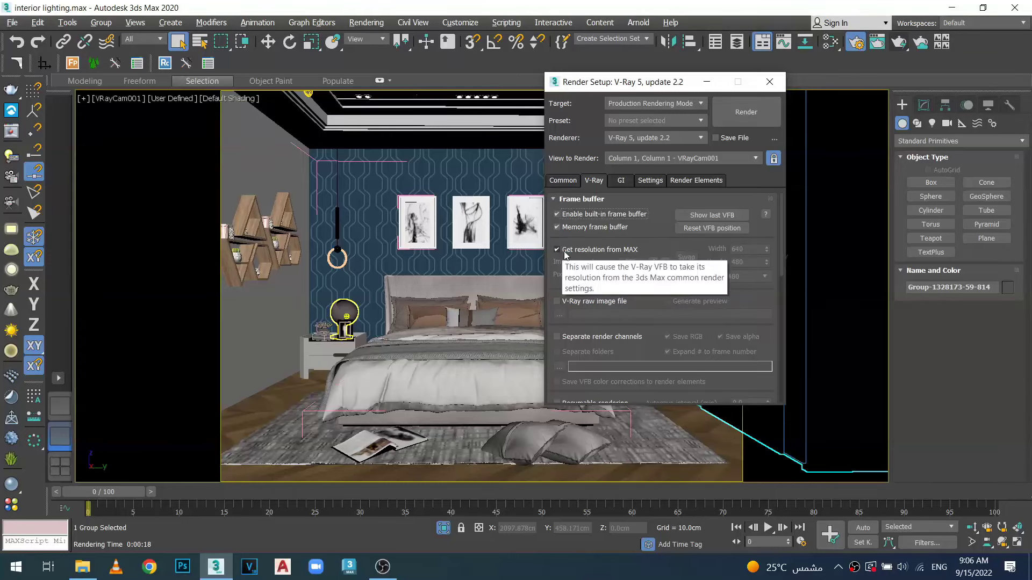
{"action": "left_click_drag", "start_coordinate": [782, 210], "coordinate": [782, 244]}
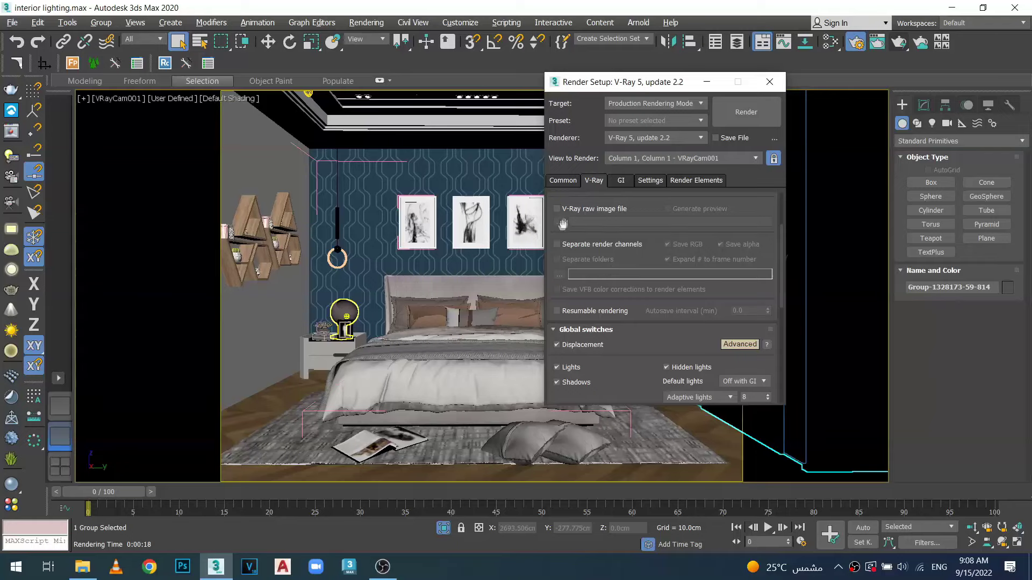
Step: Examine the list of render elements that can be added, close it without adding any, and return to the V-Ray frame buffer settings
{"action": "mouse_move", "coordinate": [617, 213]}
{"action": "left_click", "coordinate": [699, 181]}
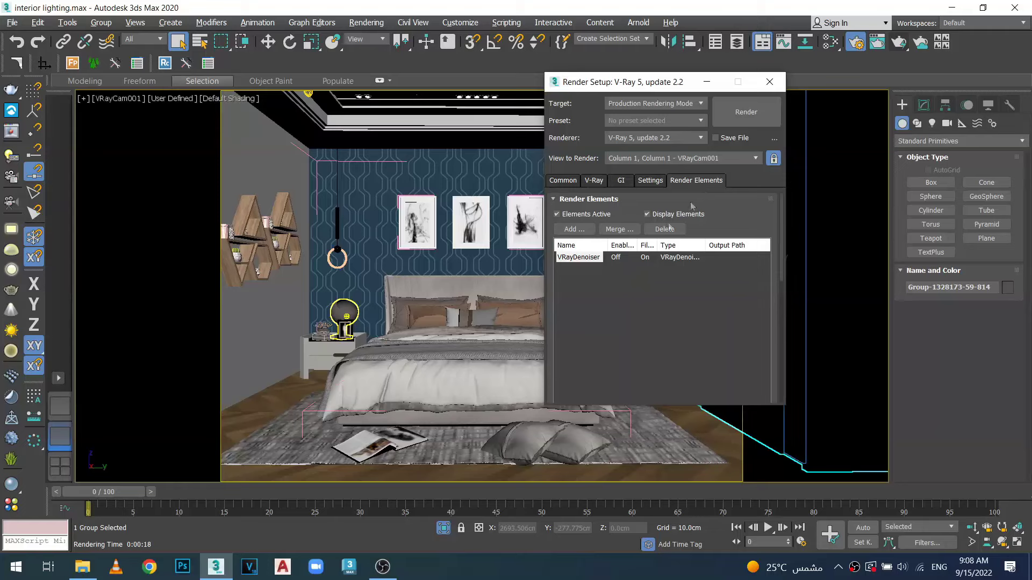
{"action": "left_click", "coordinate": [577, 230]}
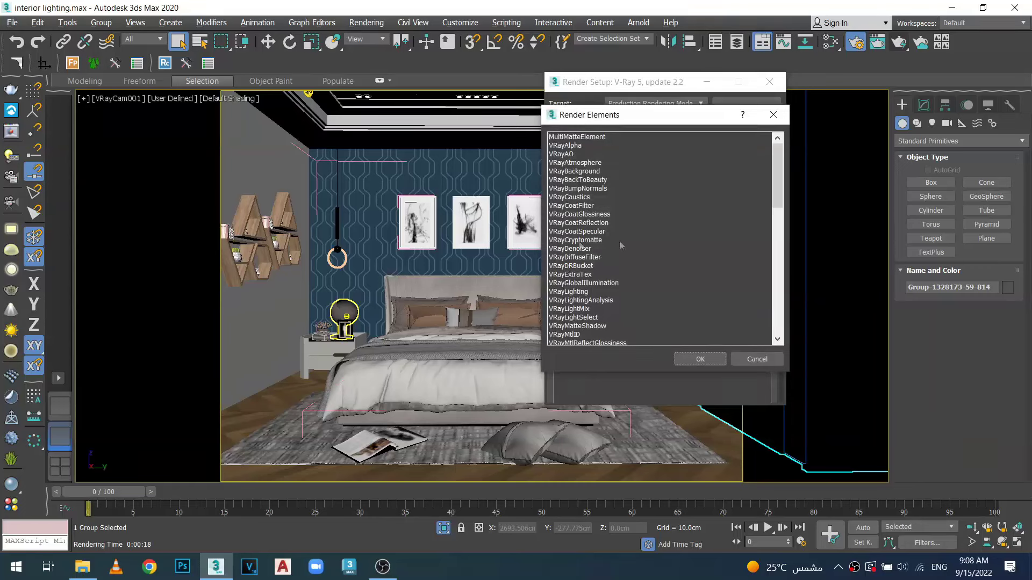
{"action": "scroll", "coordinate": [620, 245], "scroll_direction": "down", "scroll_amount": 2}
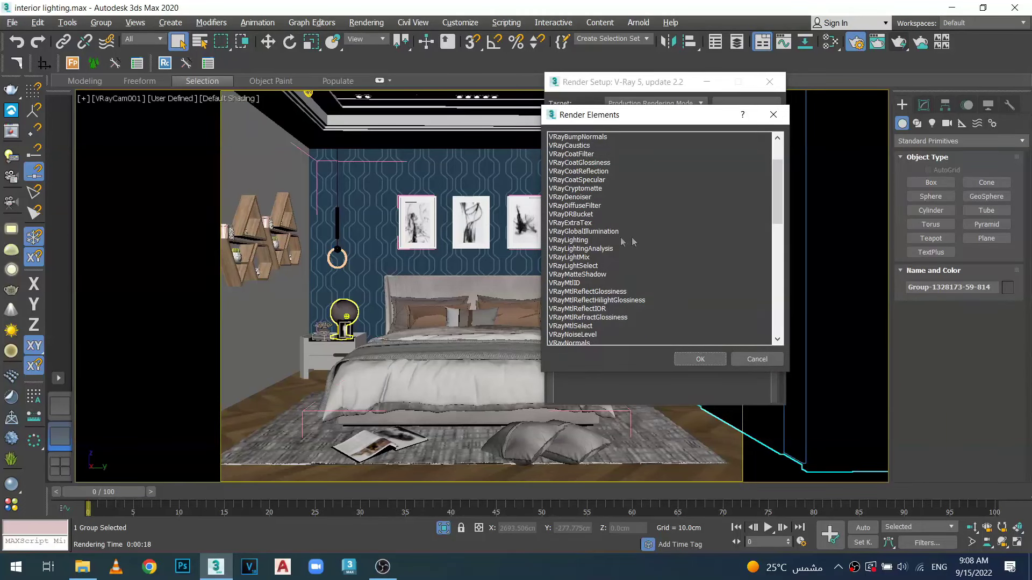
{"action": "scroll", "coordinate": [648, 233], "scroll_direction": "down", "scroll_amount": 1}
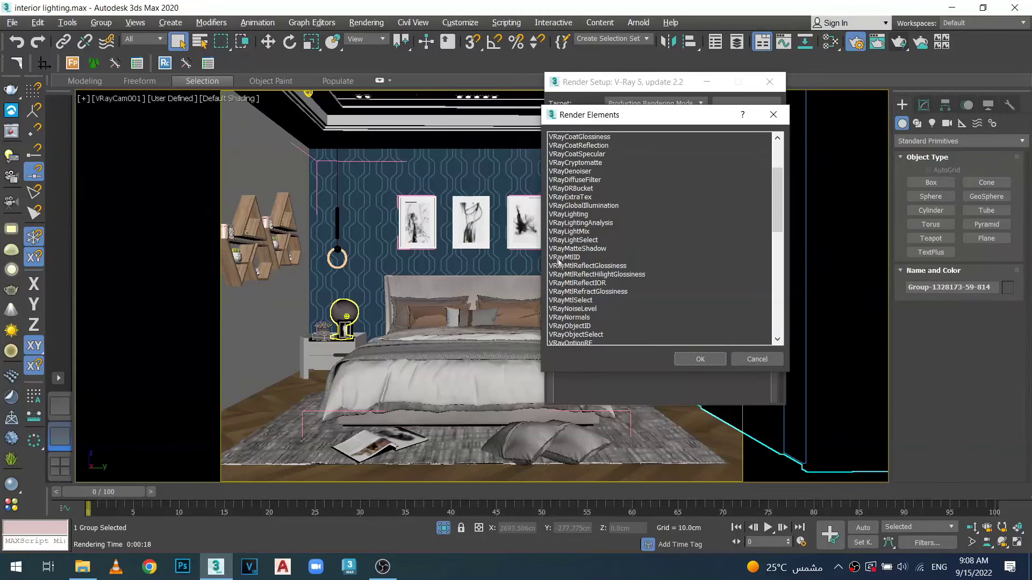
{"action": "scroll", "coordinate": [559, 262], "scroll_direction": "down", "scroll_amount": 1}
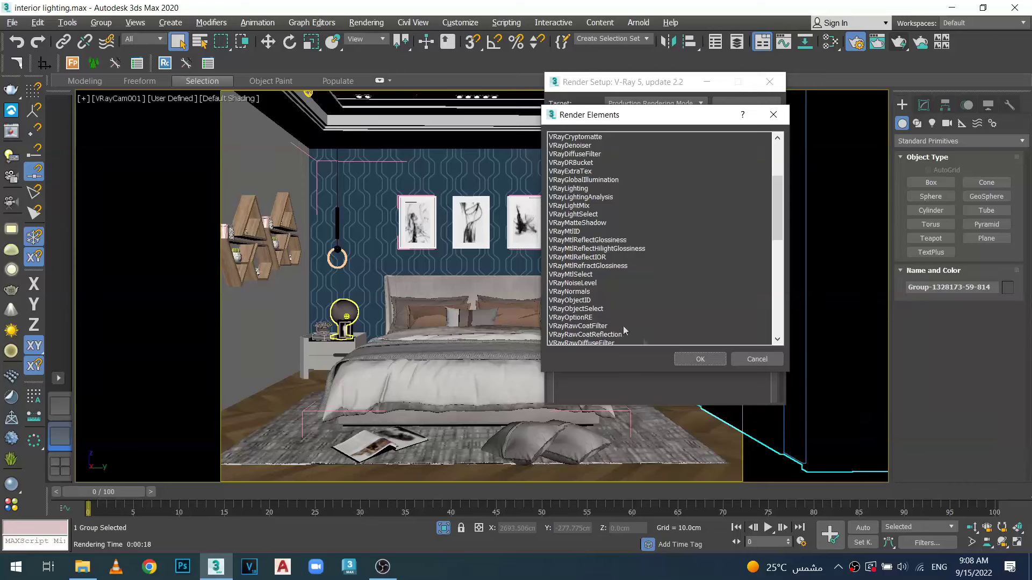
{"action": "left_click", "coordinate": [748, 359]}
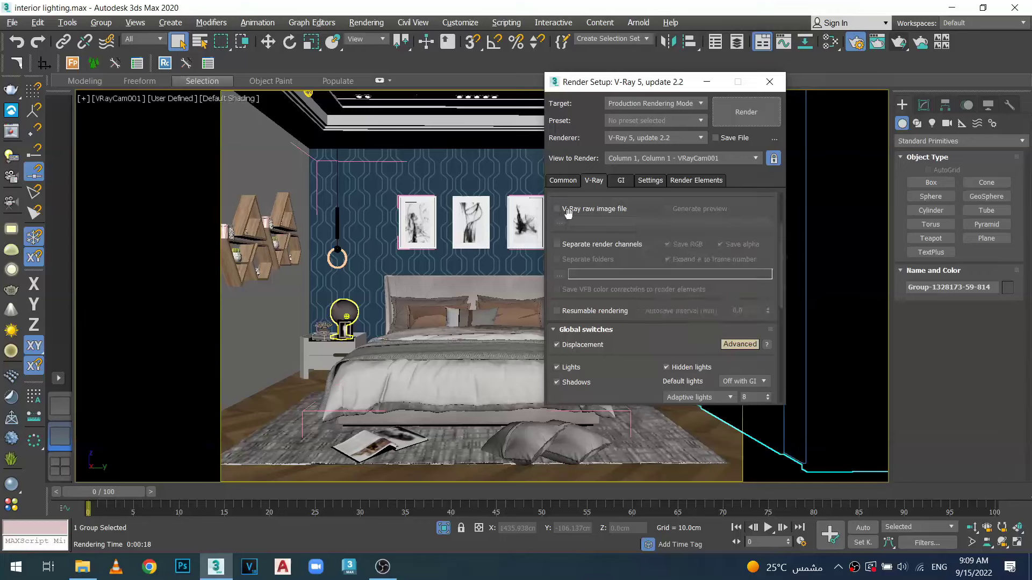
{"action": "left_click", "coordinate": [695, 181]}
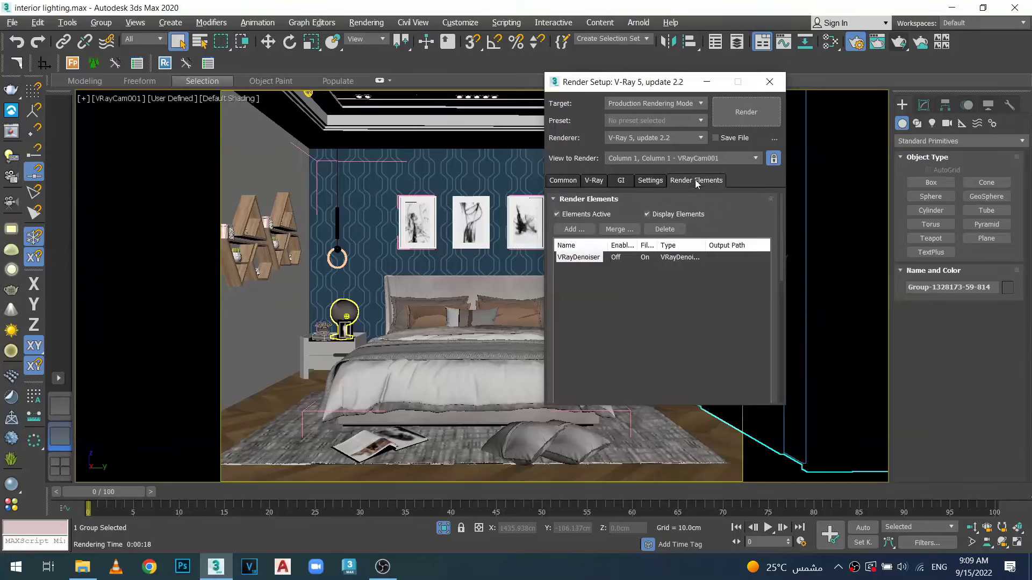
{"action": "left_click", "coordinate": [593, 180]}
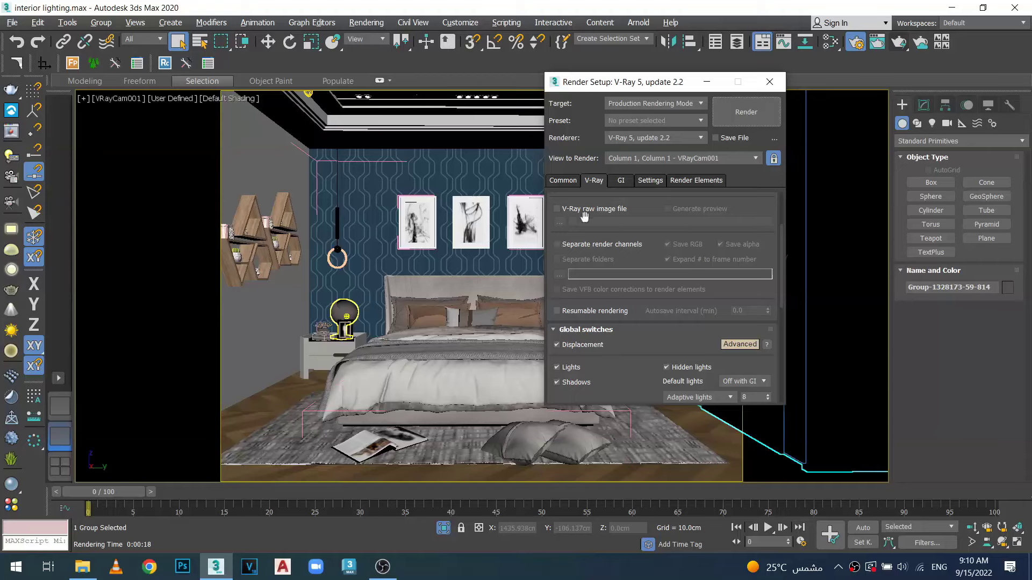
Step: Enable V-Ray raw image file output, open the file selection for its save location, and close it without choosing a file
{"action": "left_click_drag", "start_coordinate": [619, 85], "coordinate": [458, 62]}
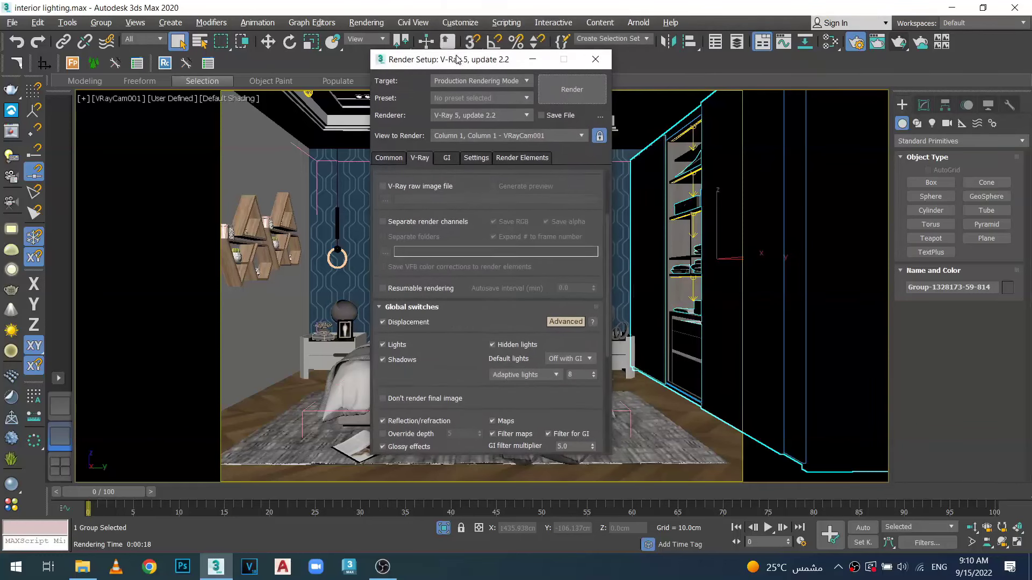
{"action": "left_click", "coordinate": [383, 186]}
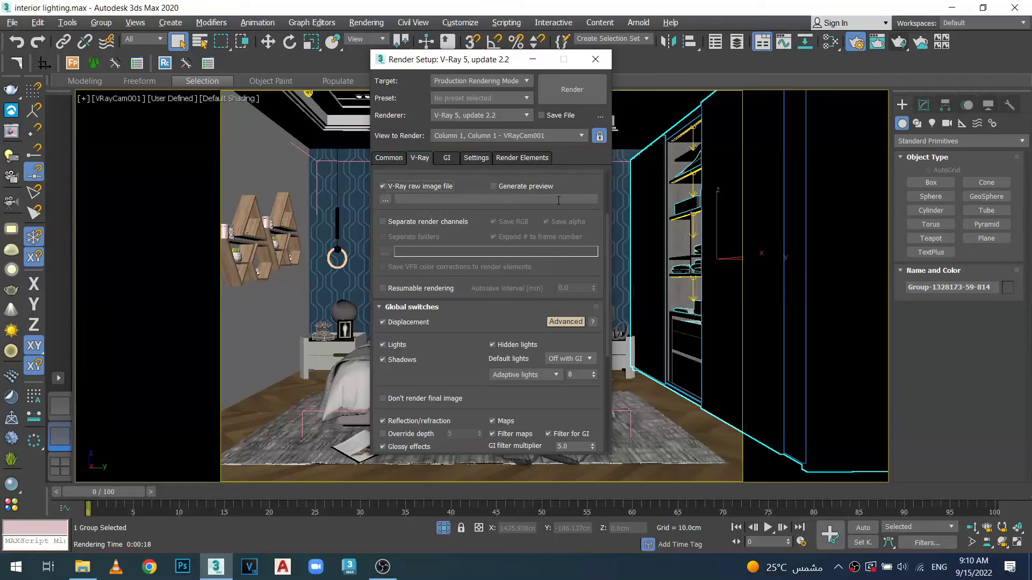
{"action": "left_click", "coordinate": [385, 199]}
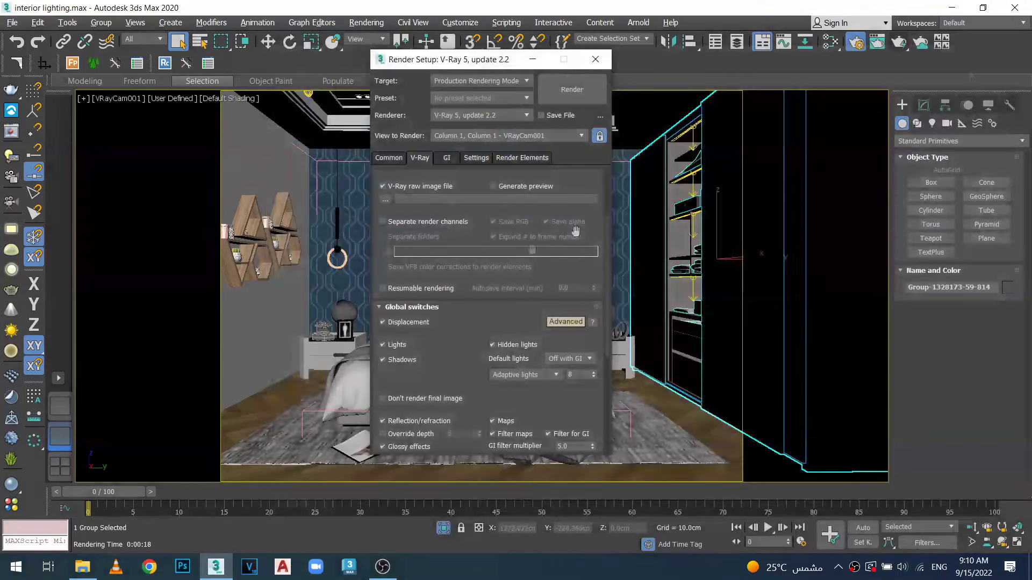
{"action": "left_click", "coordinate": [1015, 45]}
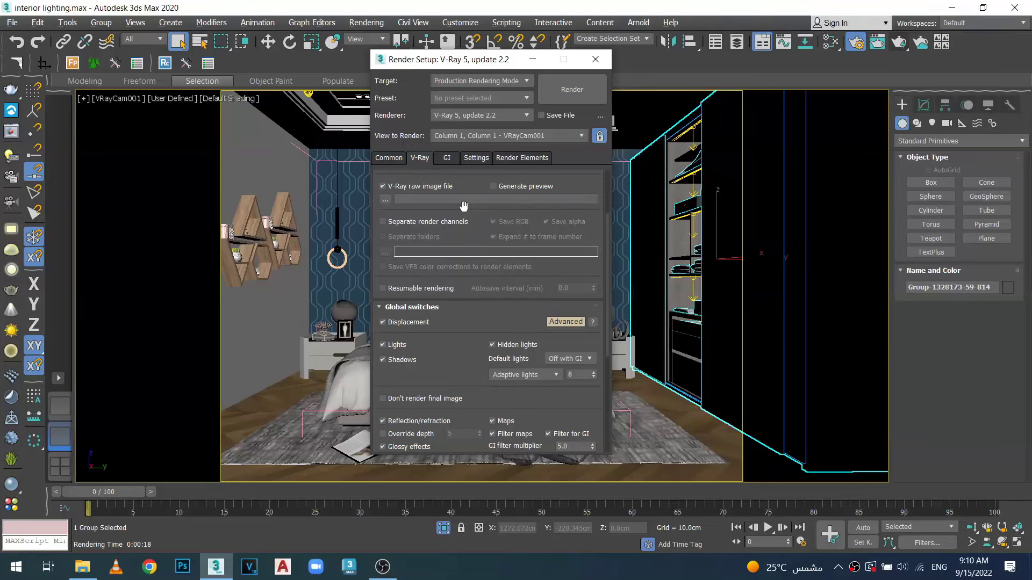
Step: Enable separate render channels, turn off the V-Ray raw image file, and toggle resumable rendering in the frame buffer settings
{"action": "left_click", "coordinate": [383, 221]}
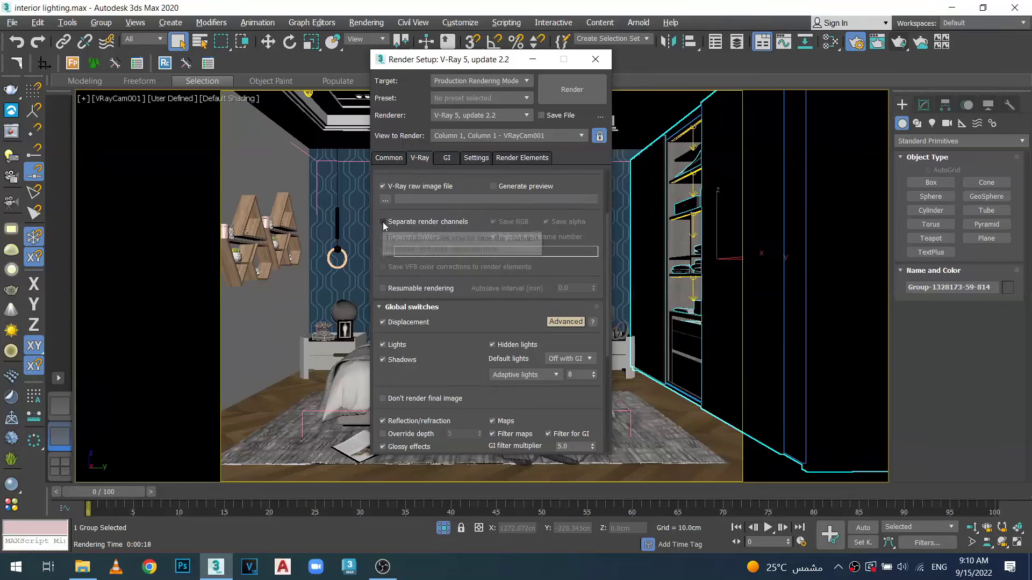
{"action": "left_click", "coordinate": [383, 186]}
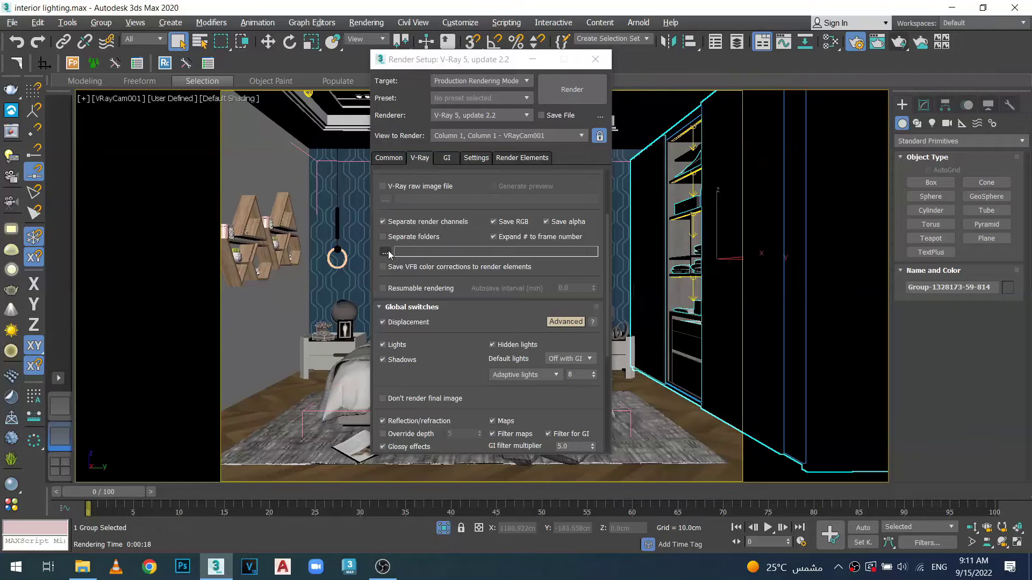
{"action": "left_click_drag", "start_coordinate": [388, 253], "coordinate": [335, 259]}
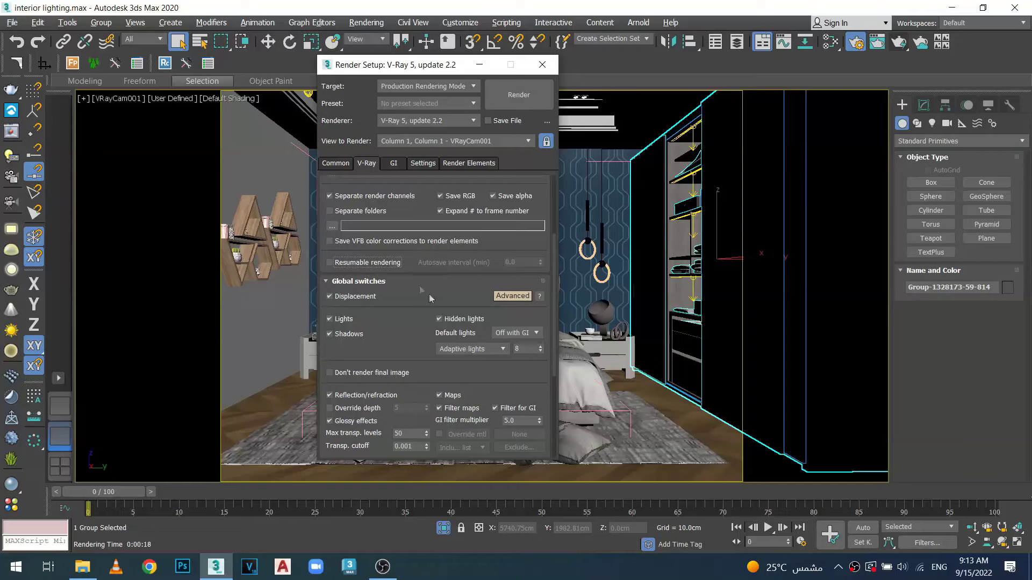
{"action": "left_click", "coordinate": [330, 262]}
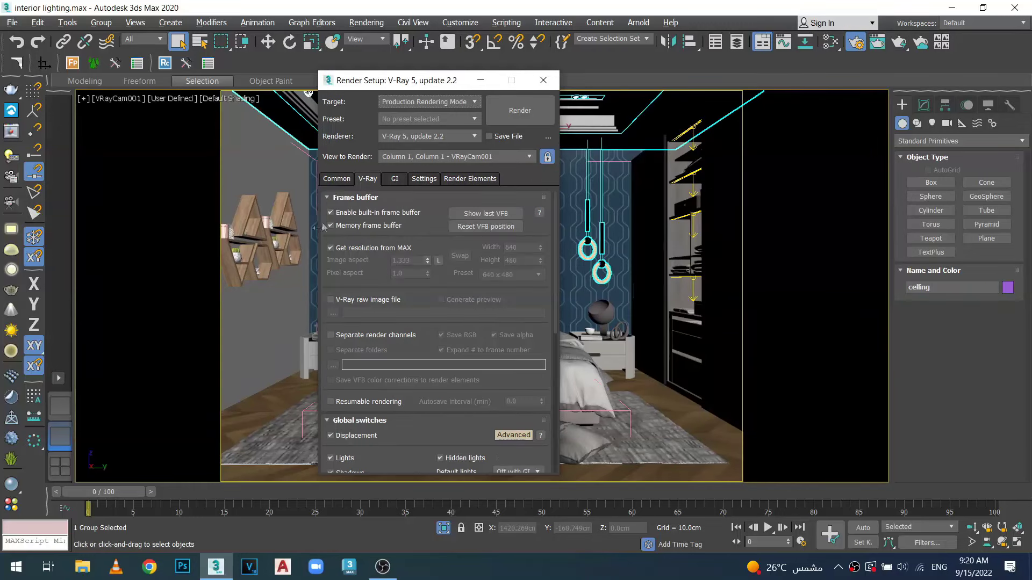
Step: Collapse the frame buffer settings and review the Global switches, including the Lights and Shadows options
{"action": "left_click", "coordinate": [328, 196]}
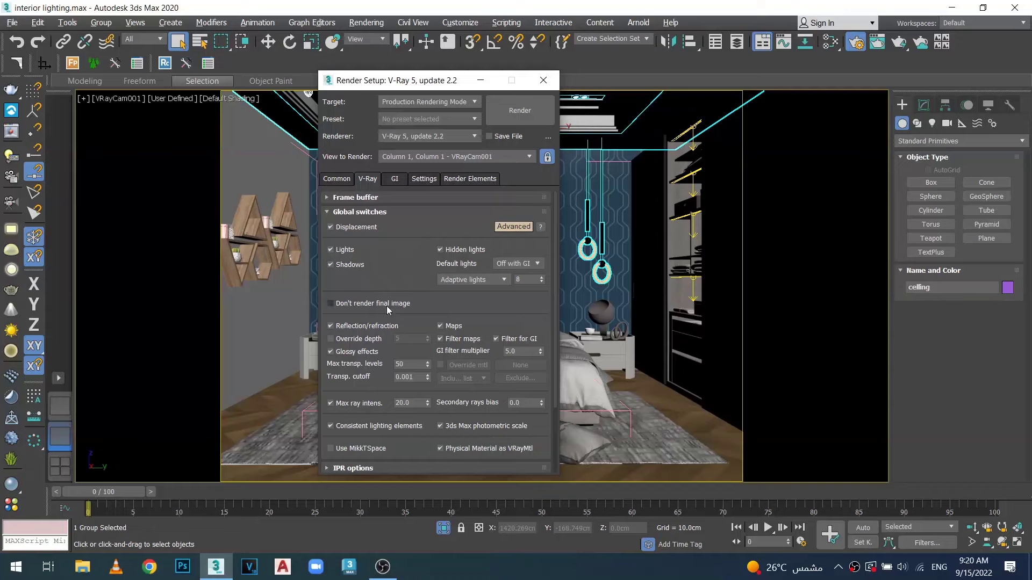
{"action": "mouse_move", "coordinate": [388, 310]}
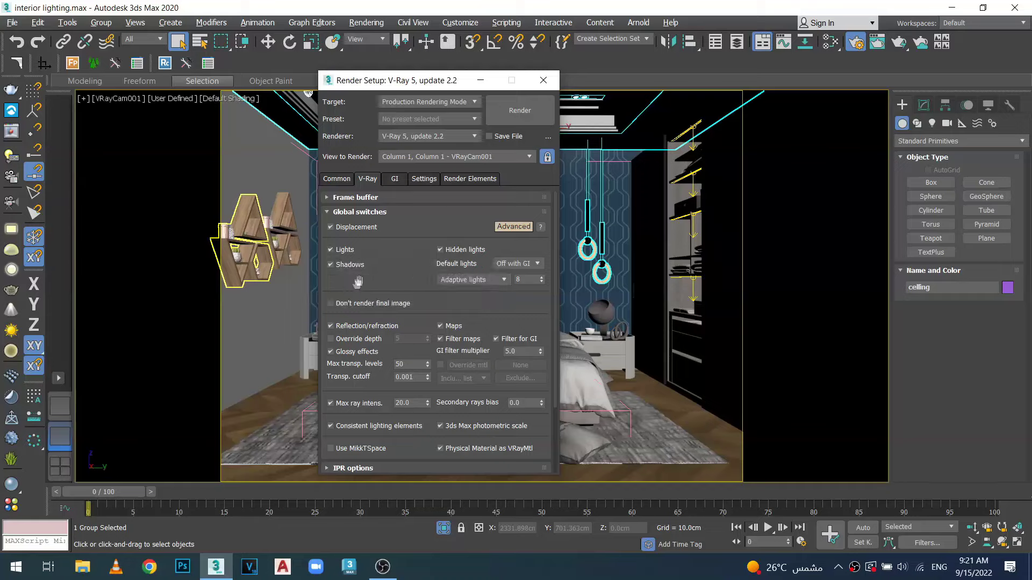
{"action": "left_click", "coordinate": [378, 265]}
{"action": "left_click", "coordinate": [337, 179]}
{"action": "left_click", "coordinate": [367, 179]}
Step: Turn off Lights in the Global switches, keep Shadows on, and render the camera view in the V-Ray Frame Buffer
{"action": "left_click", "coordinate": [330, 265]}
{"action": "left_click", "coordinate": [332, 252]}
{"action": "left_click", "coordinate": [331, 252]}
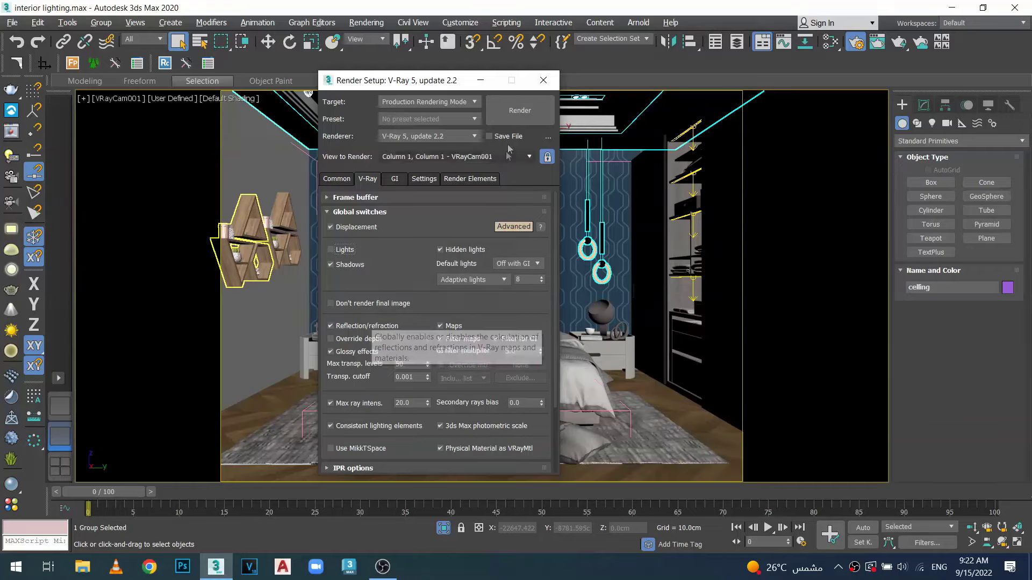
{"action": "left_click", "coordinate": [520, 110]}
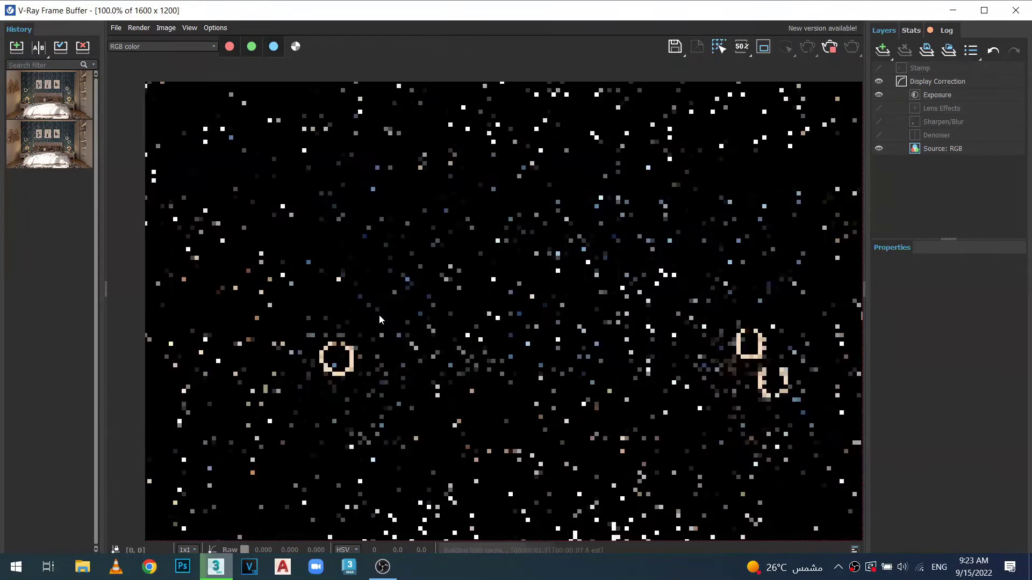
{"action": "scroll", "coordinate": [404, 319], "scroll_direction": "down", "scroll_amount": 1}
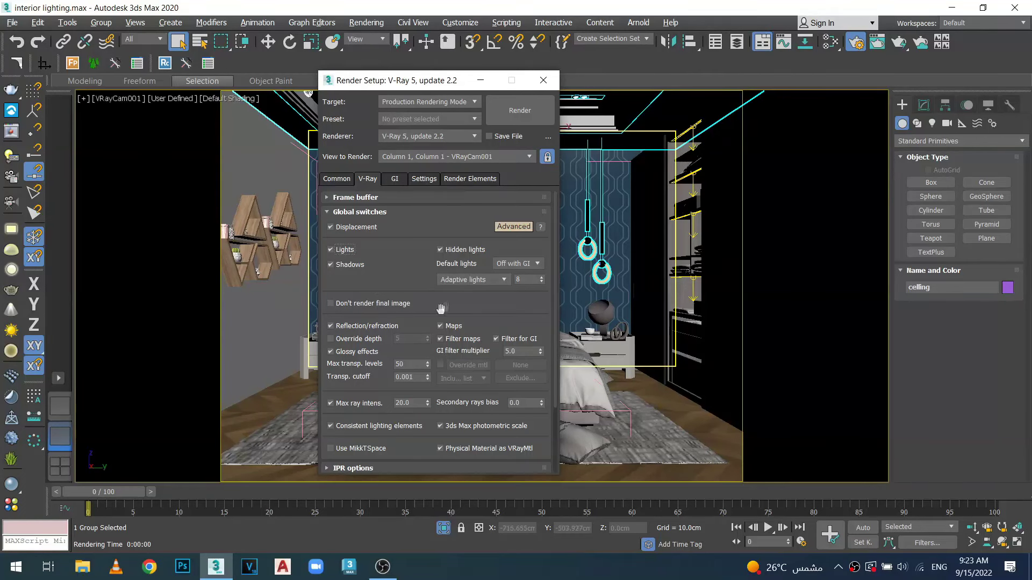
Step: Enable the override material in the Global switches and assign a VRayMtl to it
{"action": "scroll", "coordinate": [396, 272], "scroll_direction": "down", "scroll_amount": 2}
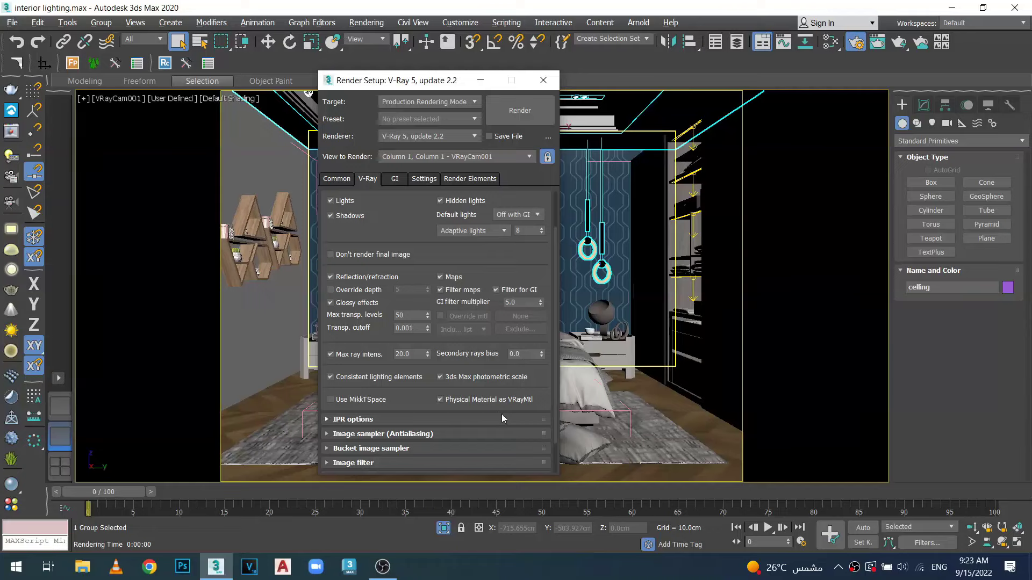
{"action": "left_click_drag", "start_coordinate": [484, 262], "coordinate": [481, 337]}
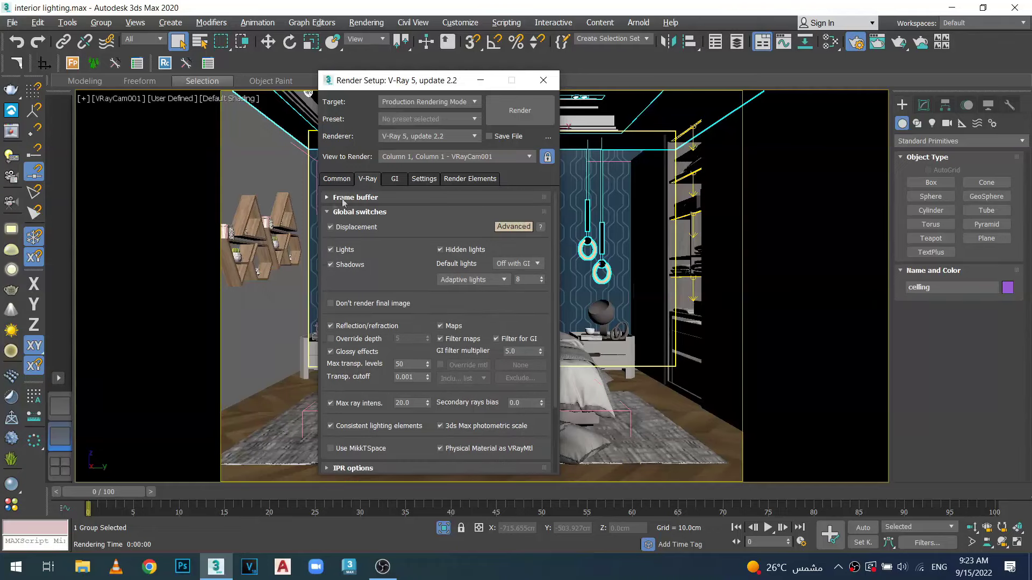
{"action": "scroll", "coordinate": [379, 193], "scroll_direction": "down", "scroll_amount": 1}
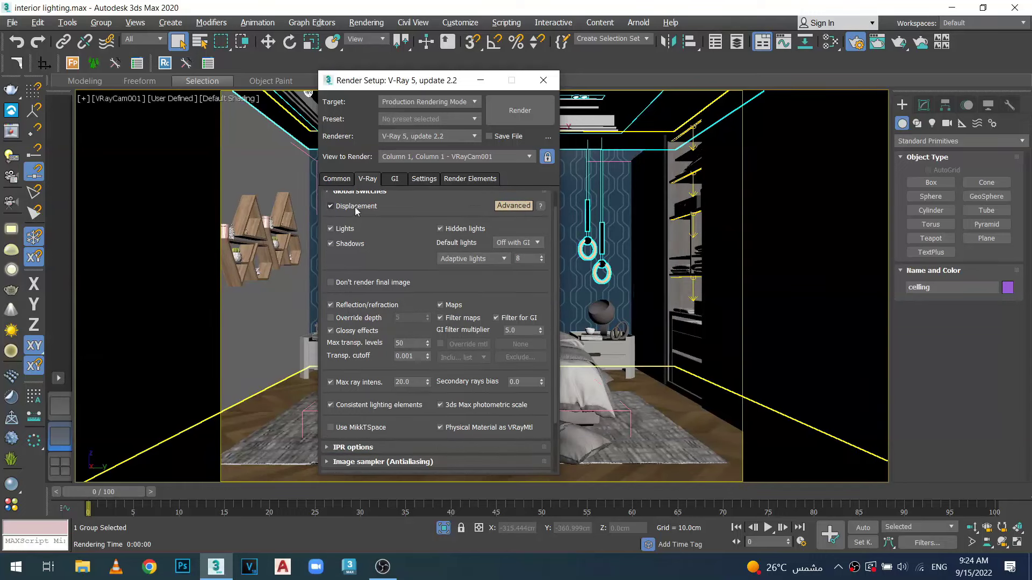
{"action": "left_click_drag", "start_coordinate": [420, 285], "coordinate": [411, 218]}
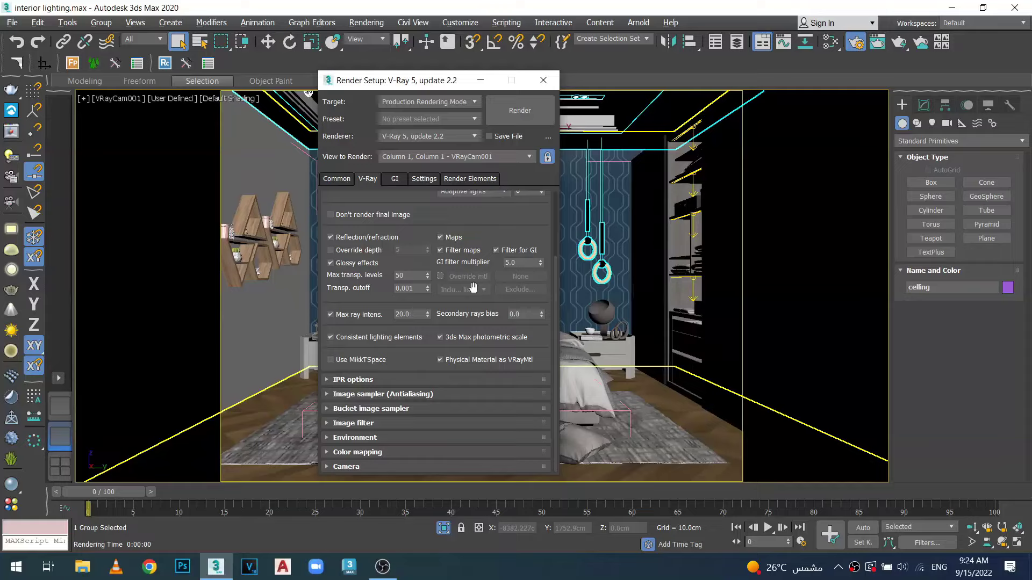
{"action": "left_click", "coordinate": [440, 277]}
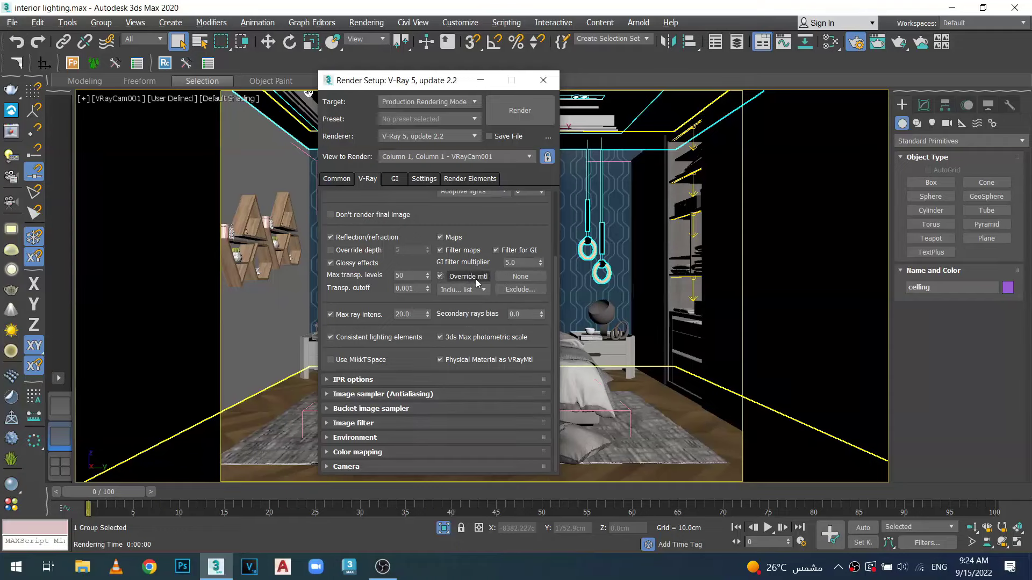
{"action": "left_click", "coordinate": [524, 278]}
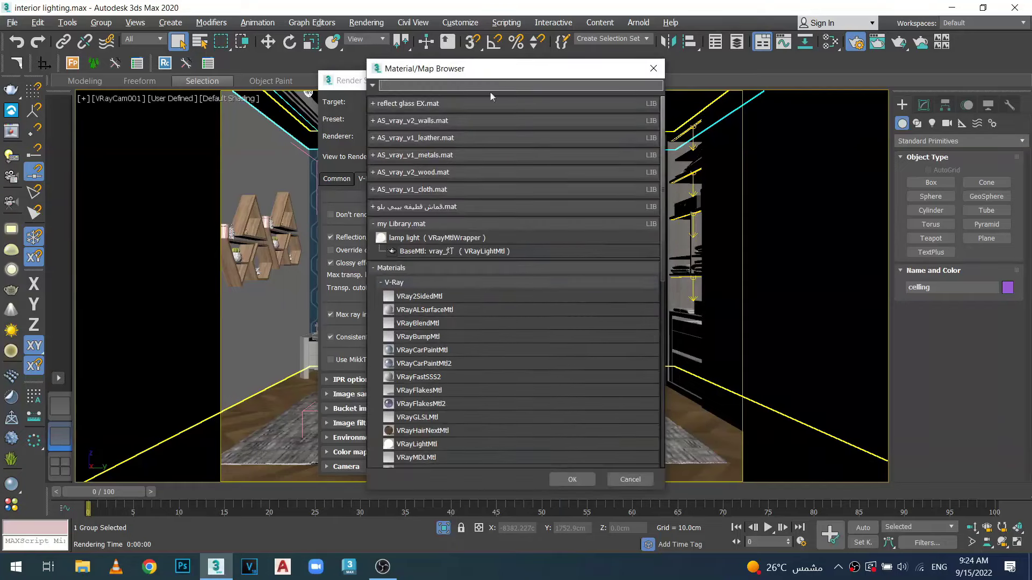
{"action": "left_click_drag", "start_coordinate": [499, 74], "coordinate": [412, 37]}
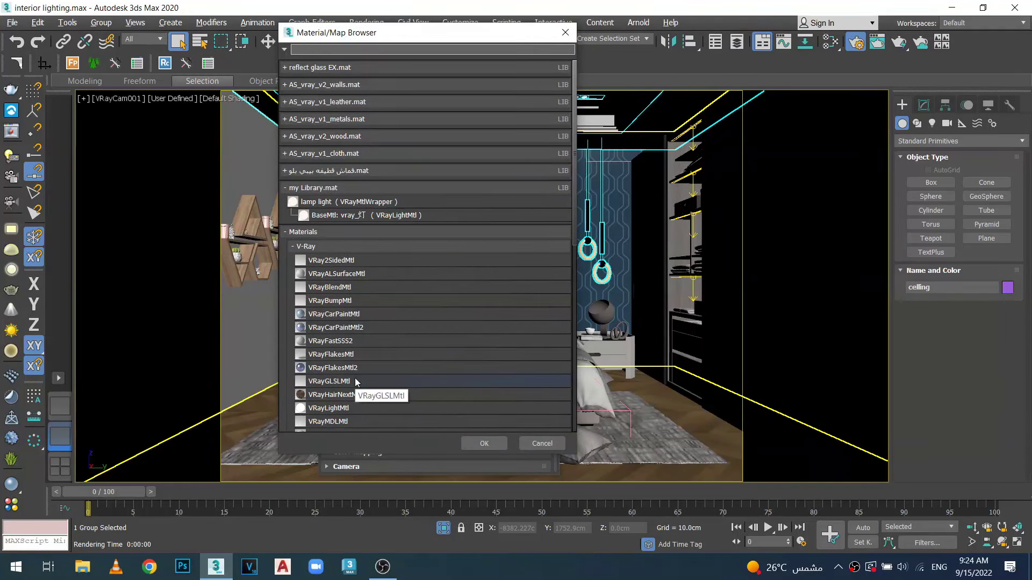
{"action": "scroll", "coordinate": [363, 321], "scroll_direction": "down", "scroll_amount": 2}
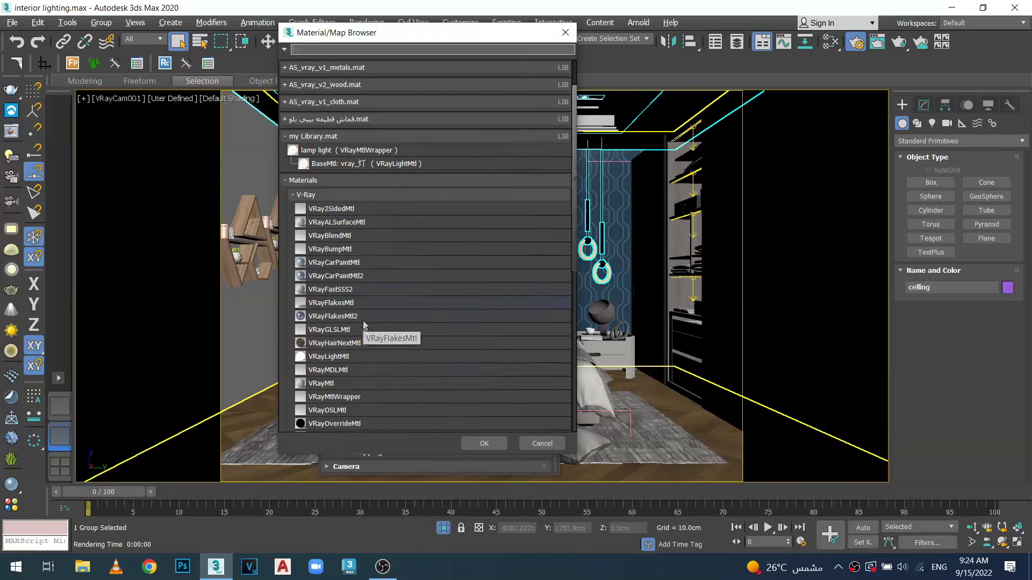
{"action": "double_click", "coordinate": [336, 382]}
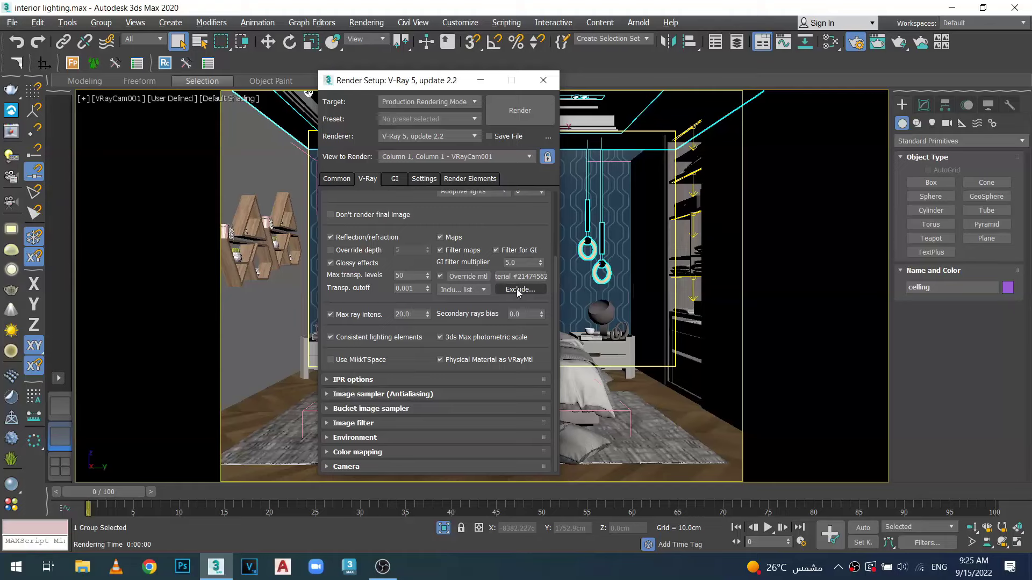
Step: Exclude Window 46-12_001 from the override material for both illumination and shadow casting
{"action": "left_click_drag", "start_coordinate": [442, 86], "coordinate": [410, 66]}
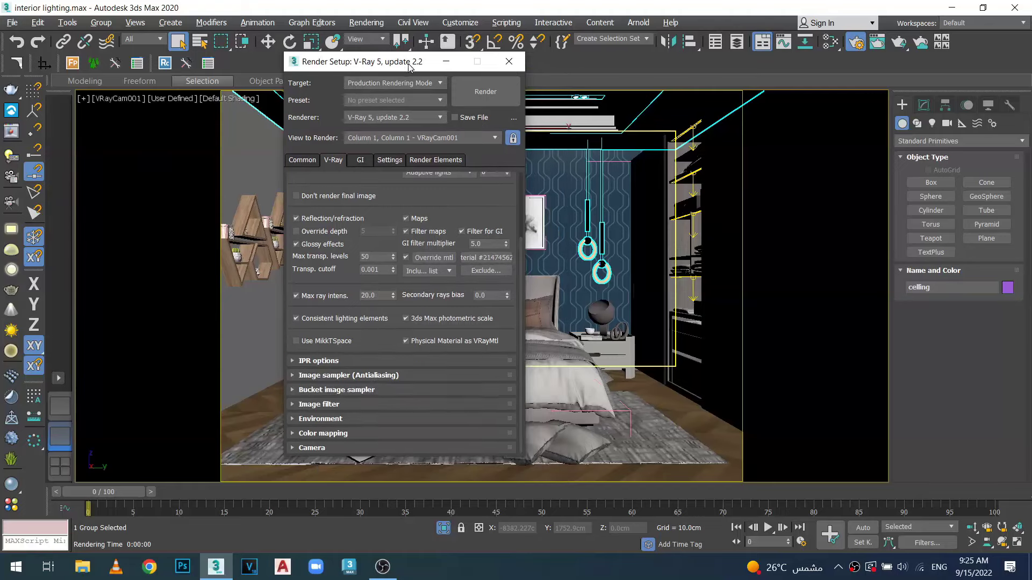
{"action": "left_click", "coordinate": [483, 270]}
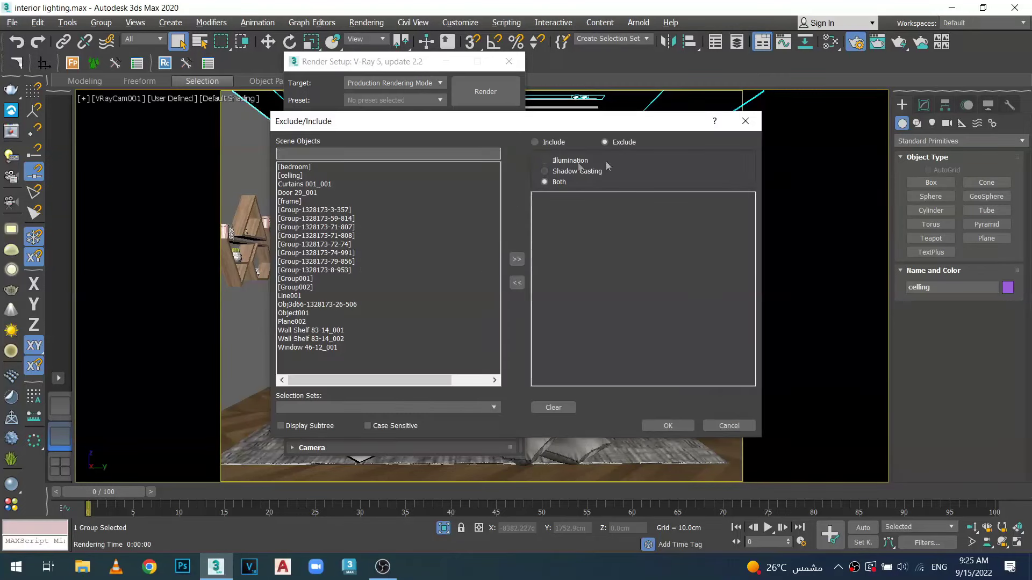
{"action": "left_click", "coordinate": [295, 348]}
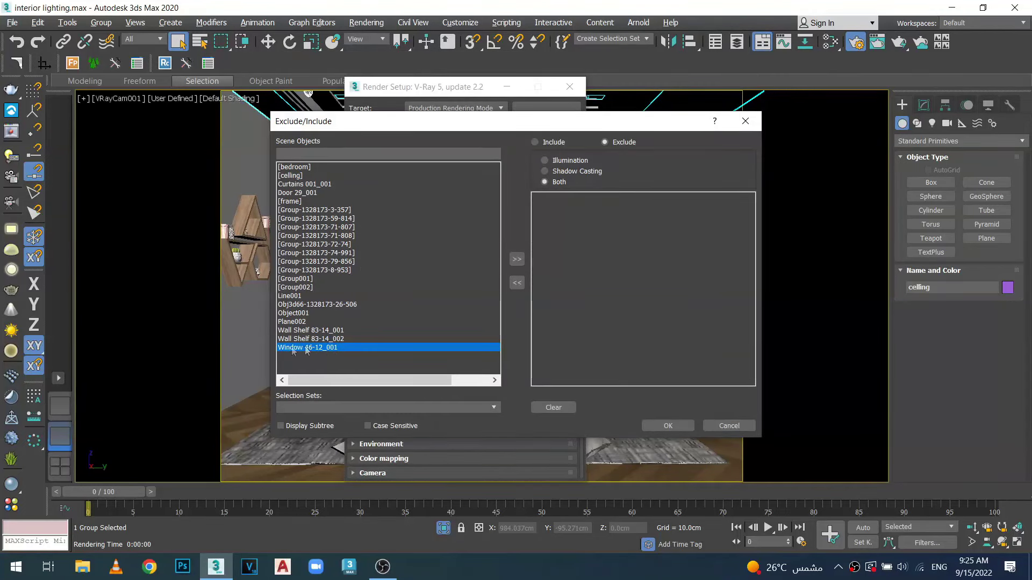
{"action": "left_click", "coordinate": [516, 260]}
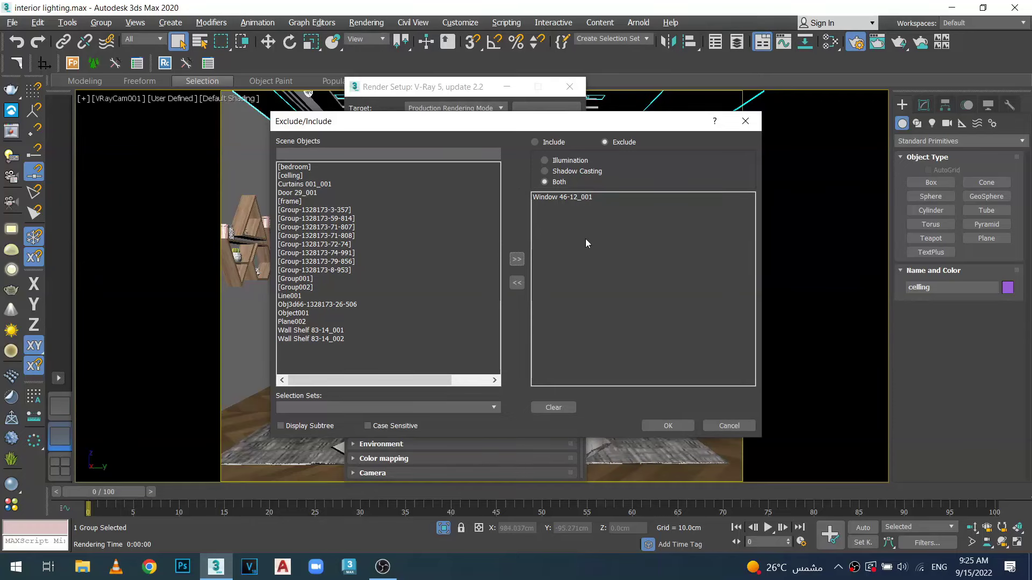
{"action": "left_click", "coordinate": [667, 426]}
Step: Test-render the camera view with the window excluded from the override, stop the render and close the frame buffer
{"action": "left_click", "coordinate": [546, 122]}
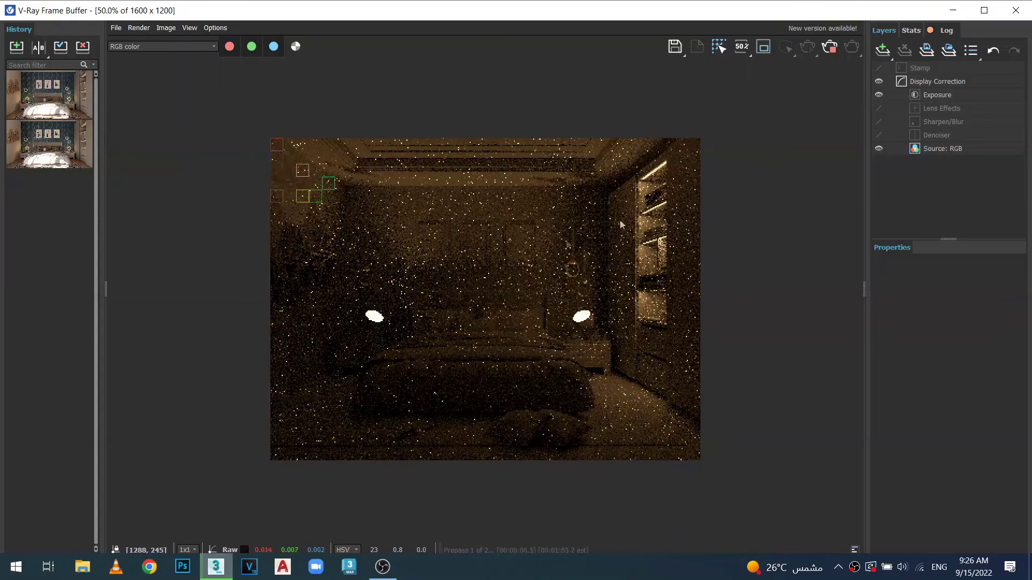
{"action": "left_click", "coordinate": [830, 50]}
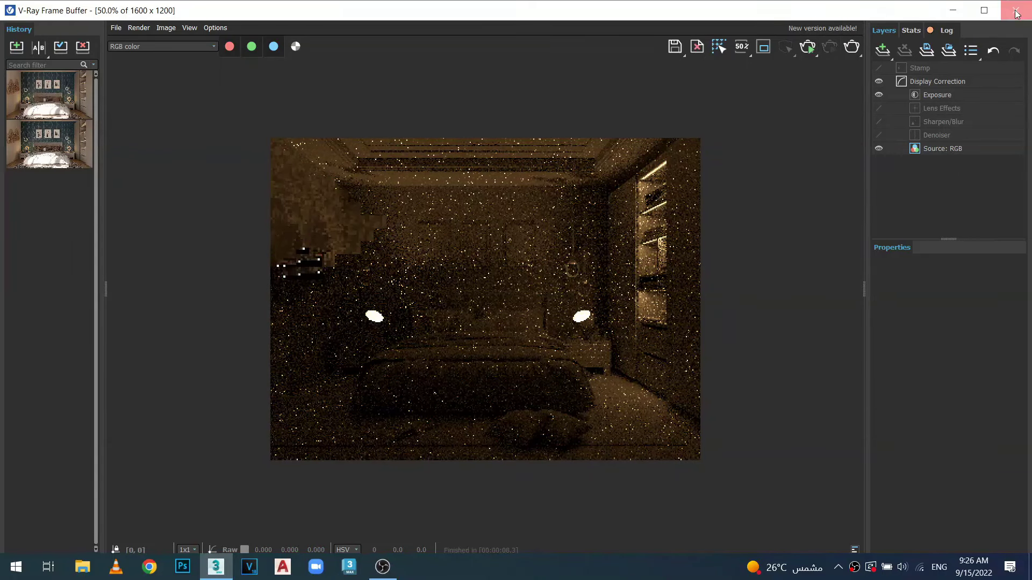
{"action": "left_click", "coordinate": [1016, 10]}
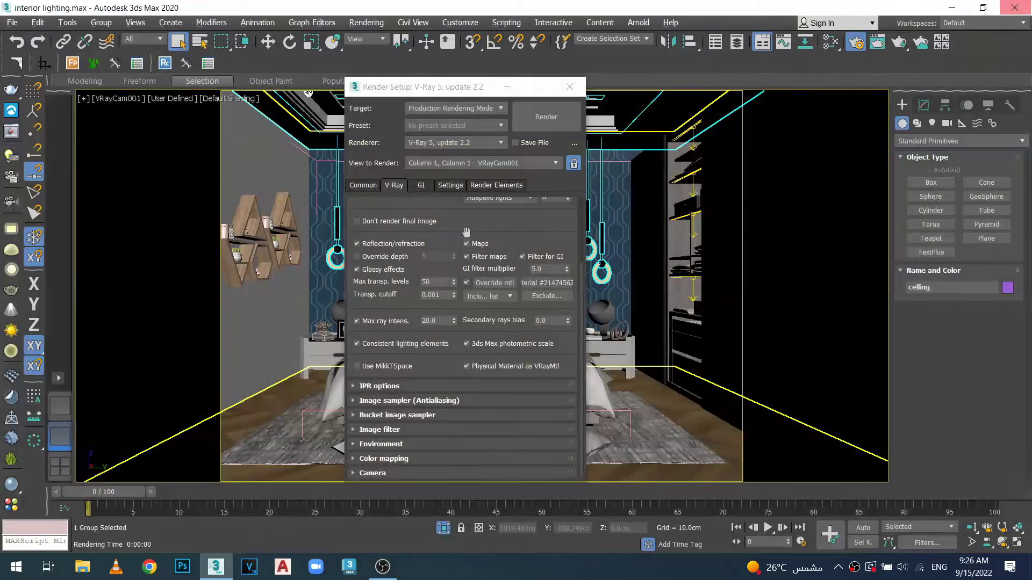
Step: Add Curtains 001_001 to the objects excluded from the override material
{"action": "left_click", "coordinate": [547, 296]}
{"action": "left_click", "coordinate": [300, 184]}
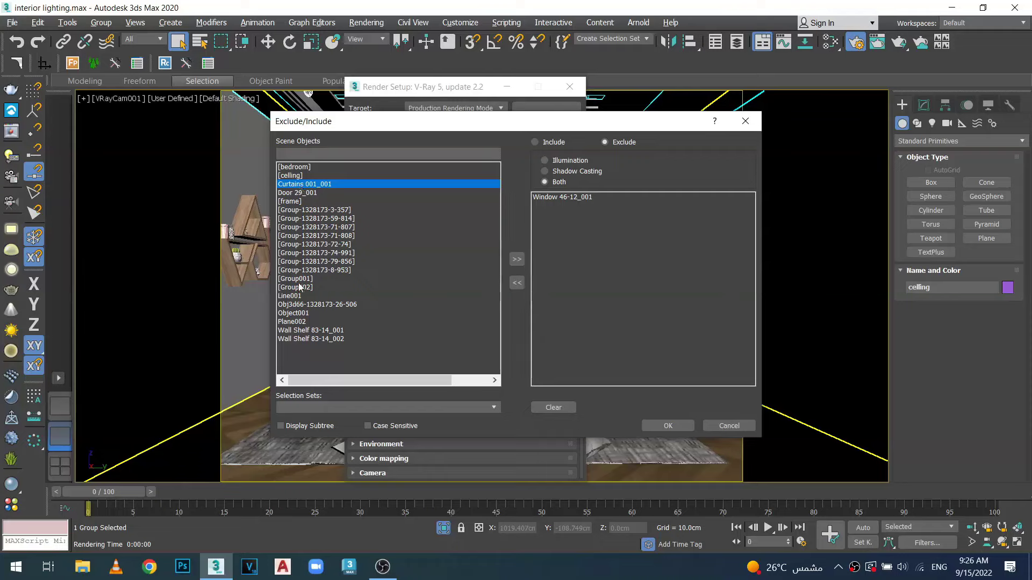
{"action": "left_click", "coordinate": [517, 259]}
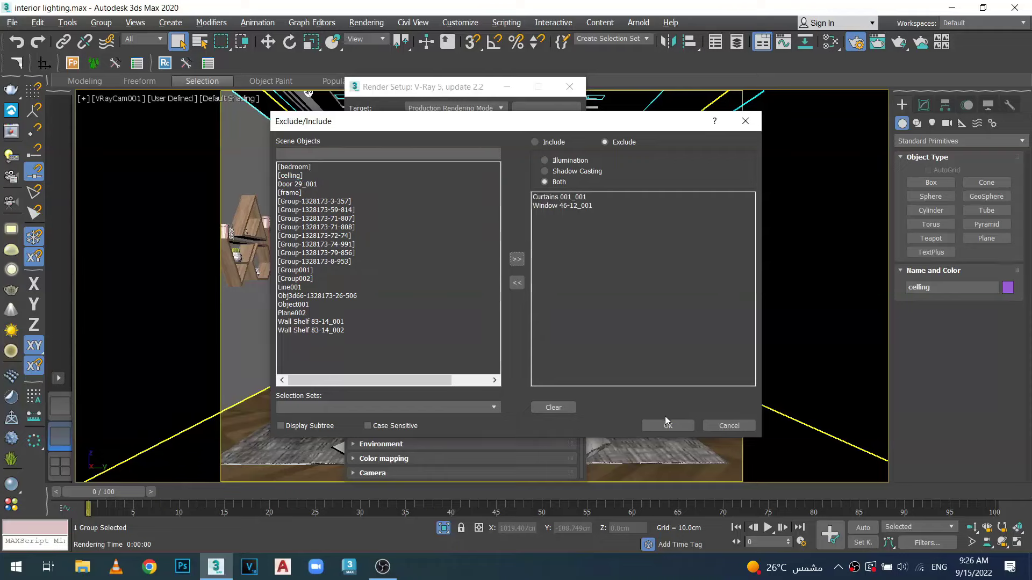
{"action": "left_click", "coordinate": [656, 425]}
Step: Render the camera view again with the curtains also excluded, stop the render and close the frame buffer
{"action": "left_click", "coordinate": [546, 116]}
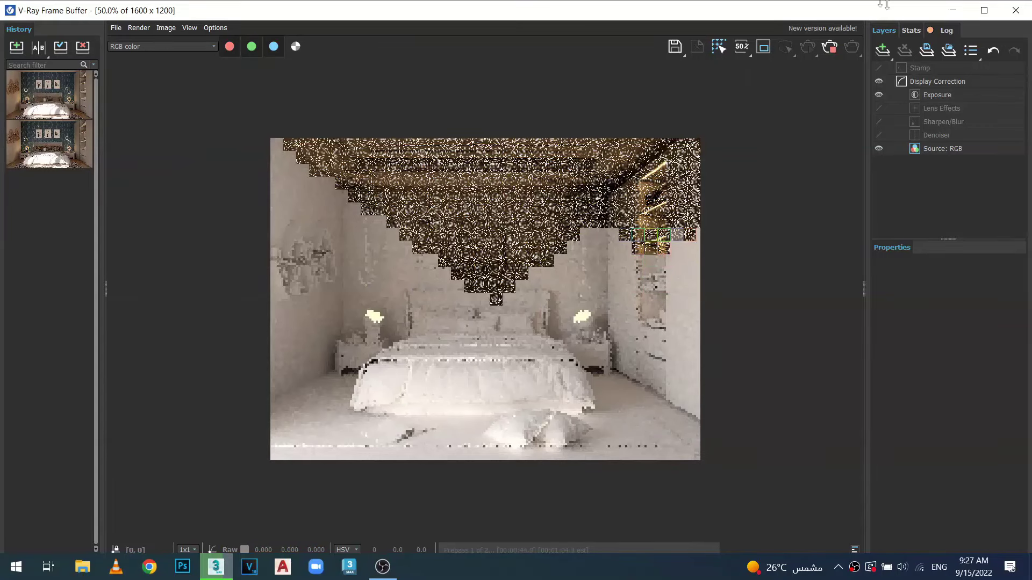
{"action": "left_click", "coordinate": [827, 50]}
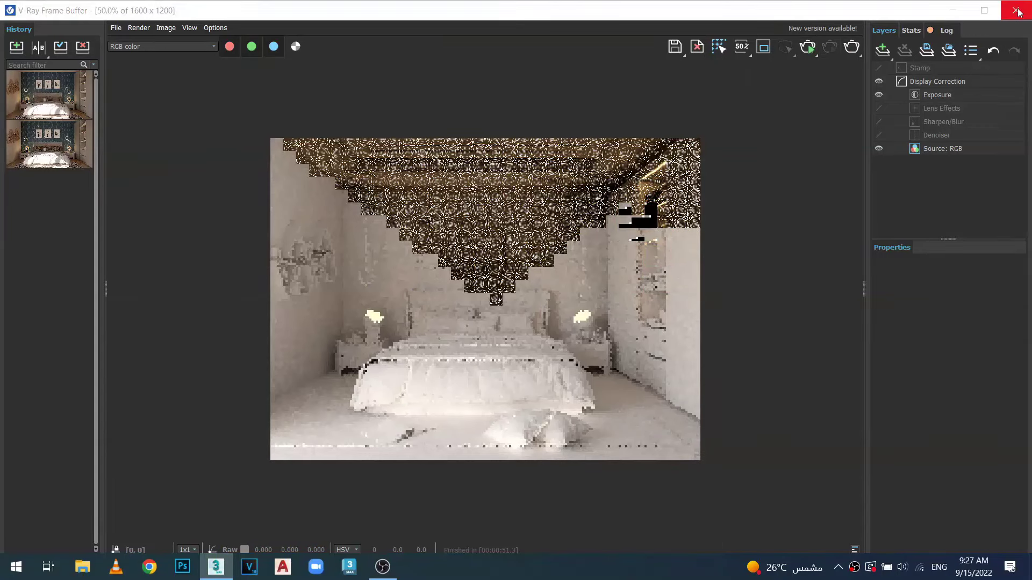
{"action": "left_click", "coordinate": [1016, 11]}
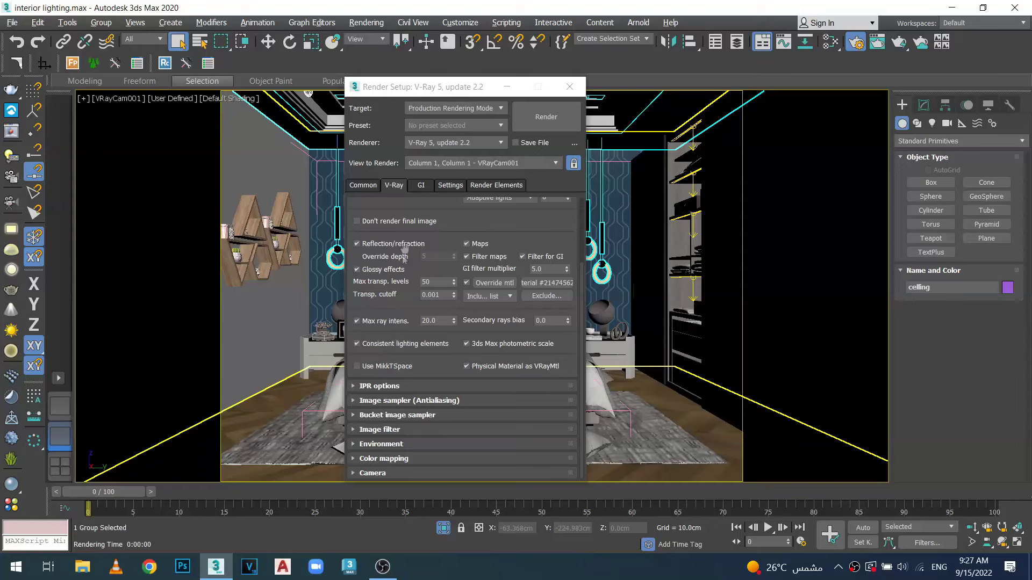
Step: Turn off the override material and collapse the Global switches
{"action": "left_click", "coordinate": [466, 283]}
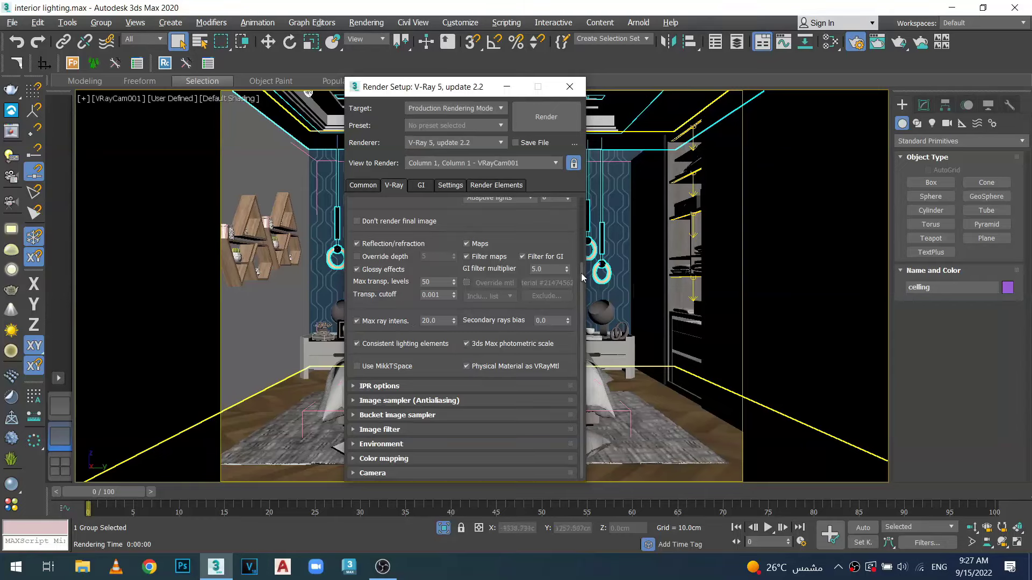
{"action": "scroll", "coordinate": [581, 277], "scroll_direction": "up", "scroll_amount": 3}
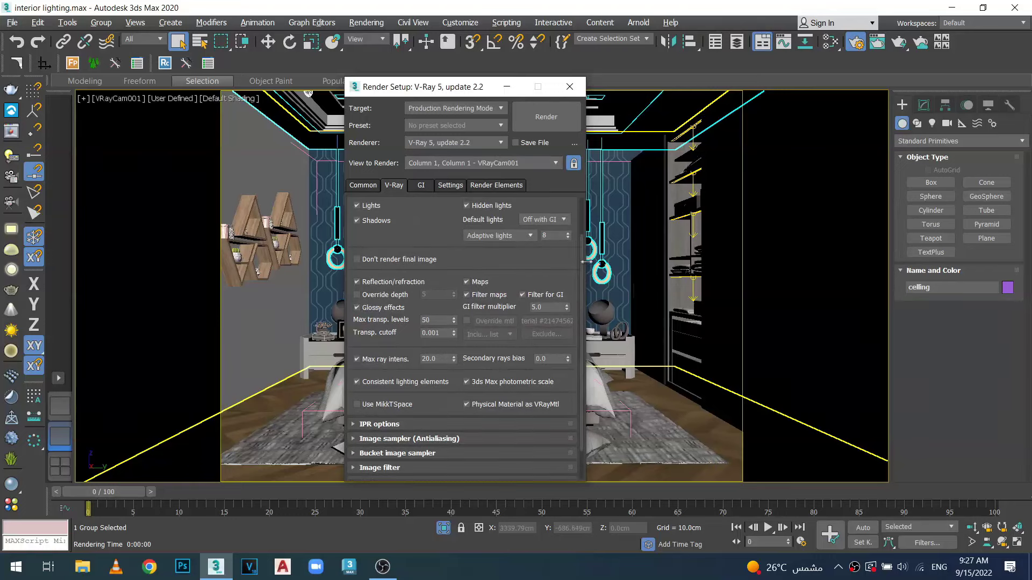
{"action": "scroll", "coordinate": [581, 251], "scroll_direction": "up", "scroll_amount": 2}
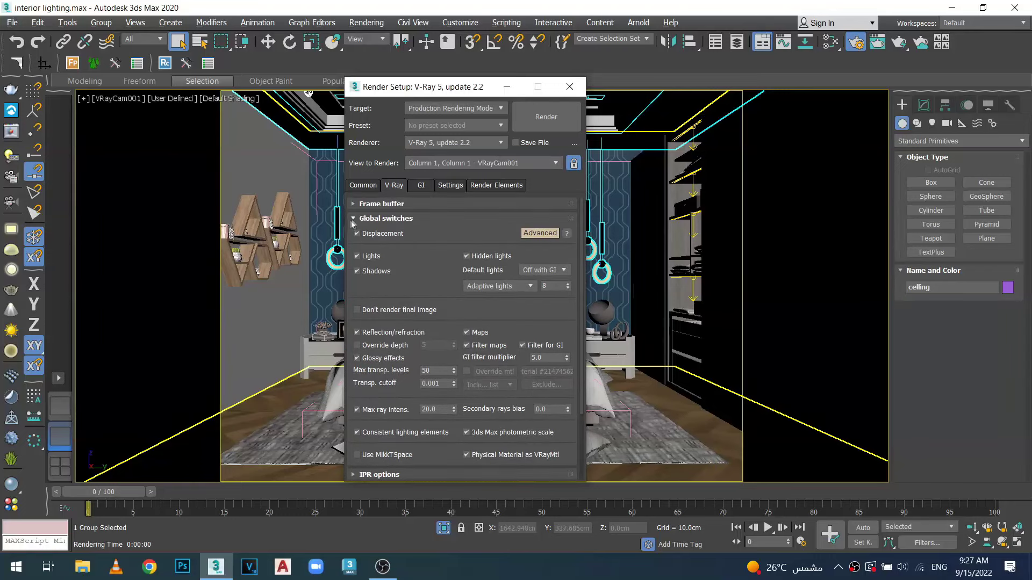
{"action": "left_click", "coordinate": [354, 218]}
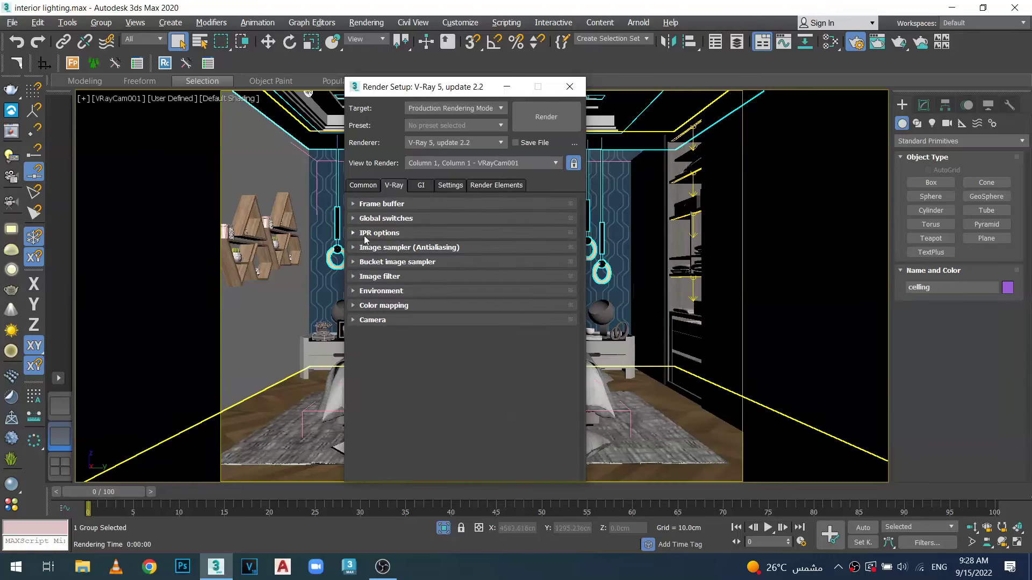
Step: Start interactive rendering from the IPR options and shrink the frame buffer window so it sits beside the viewport
{"action": "left_click", "coordinate": [354, 233]}
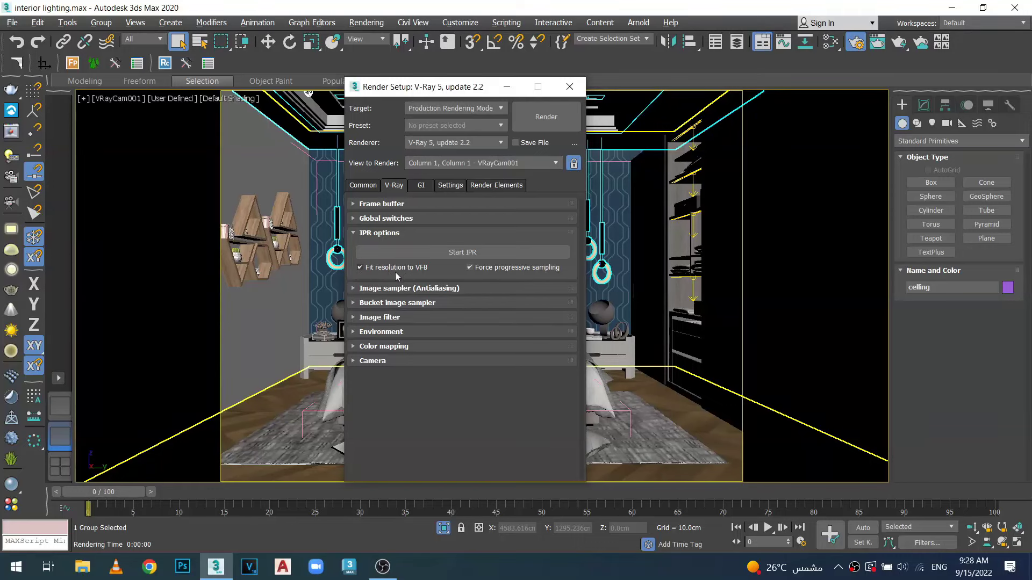
{"action": "left_click", "coordinate": [453, 253]}
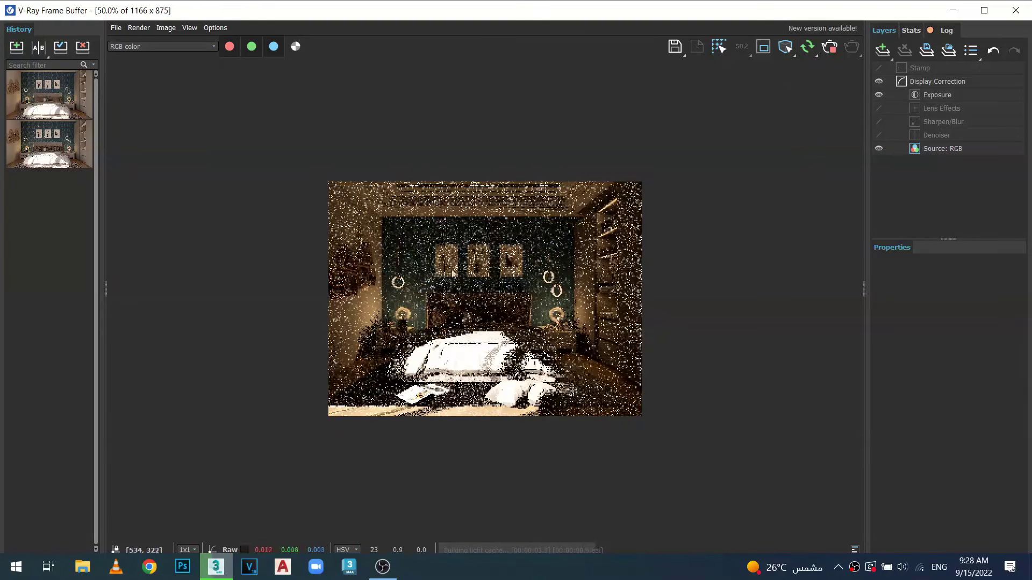
{"action": "left_click", "coordinate": [983, 11]}
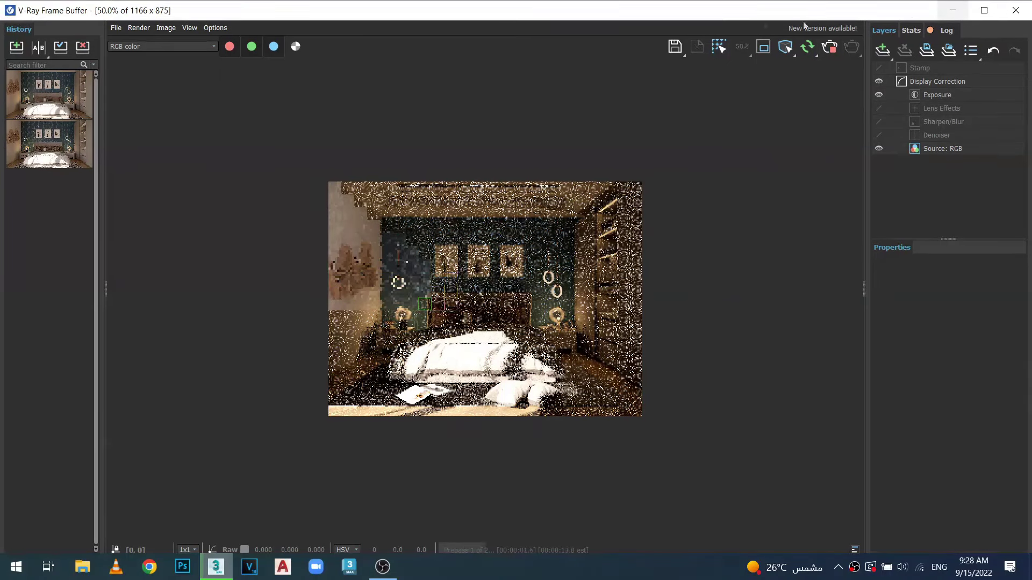
{"action": "left_click_drag", "start_coordinate": [721, 12], "coordinate": [625, 135]}
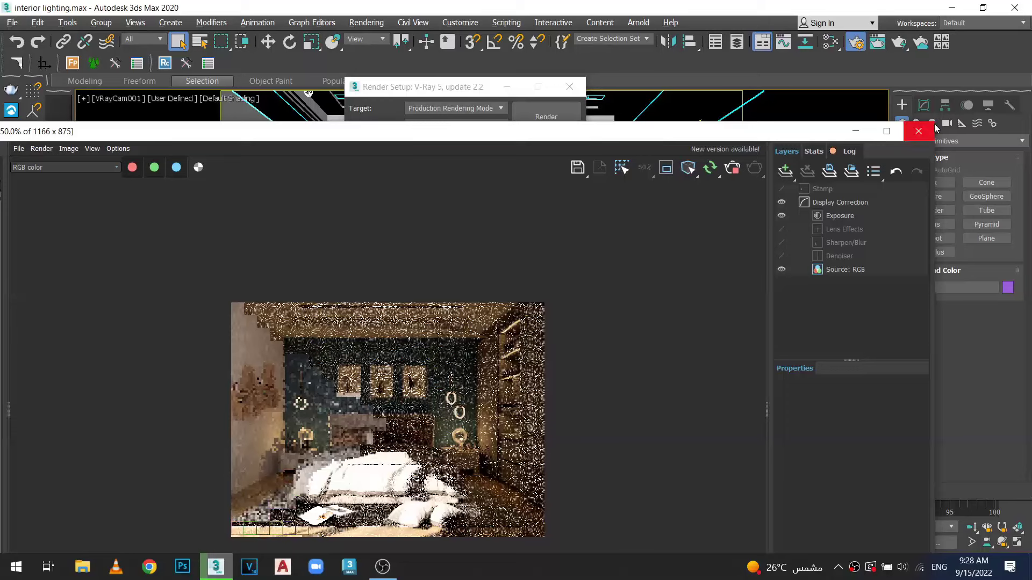
{"action": "left_click_drag", "start_coordinate": [936, 122], "coordinate": [497, 180]}
{"action": "left_click_drag", "start_coordinate": [199, 188], "coordinate": [728, 42]}
{"action": "scroll", "coordinate": [800, 306], "scroll_direction": "up", "scroll_amount": 2}
{"action": "scroll", "coordinate": [801, 306], "scroll_direction": "down", "scroll_amount": 1}
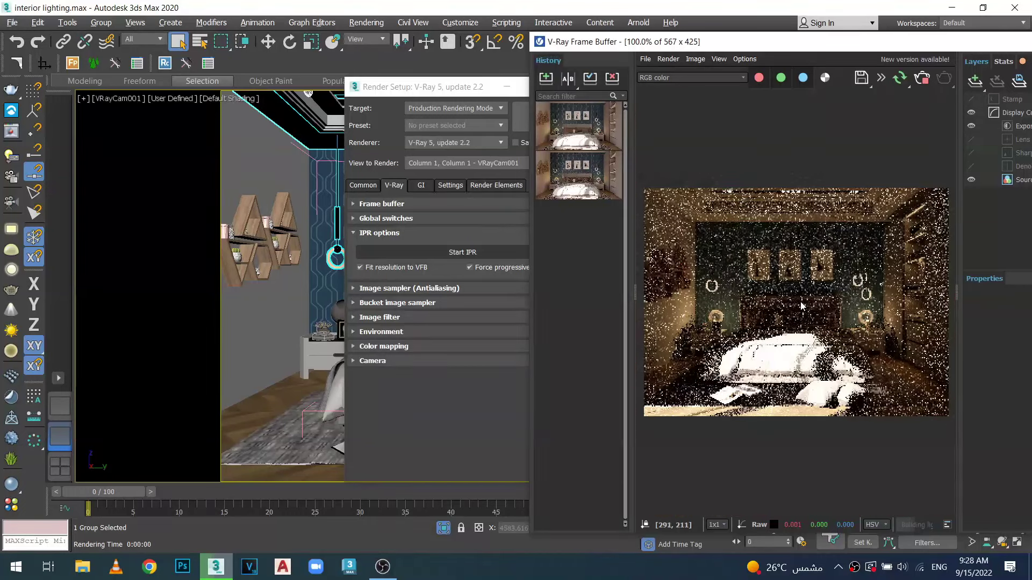
Step: Move the magazine on the rug slightly along the X axis in the top view while IPR is running
{"action": "key", "text": "t"}
{"action": "key", "text": "w"}
{"action": "left_click_drag", "start_coordinate": [294, 317], "coordinate": [271, 316]}
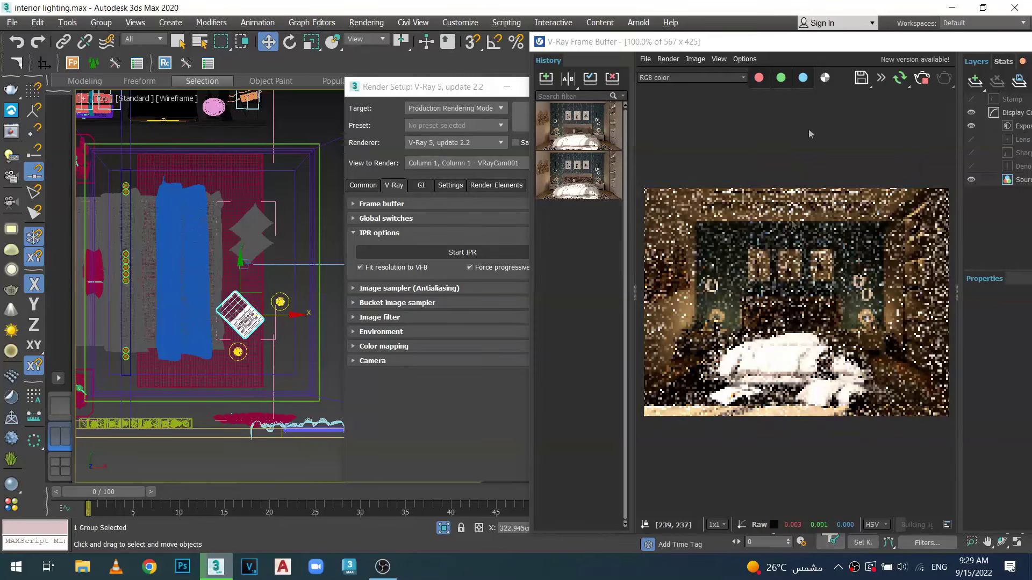
Step: Check the updated interactive render in a maximized frame buffer, close it and collapse the IPR options
{"action": "left_click_drag", "start_coordinate": [817, 39], "coordinate": [538, 40]}
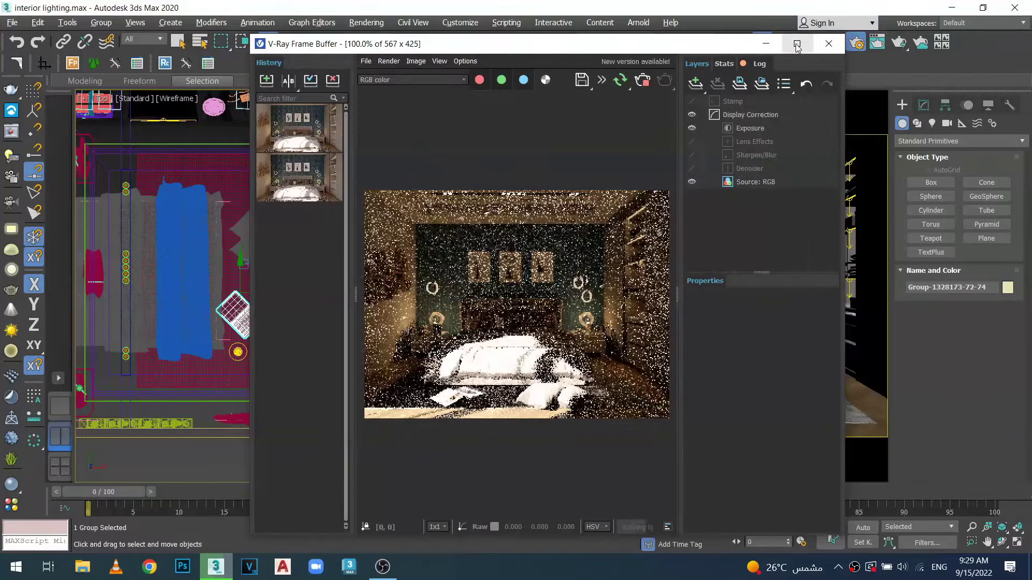
{"action": "left_click", "coordinate": [797, 44]}
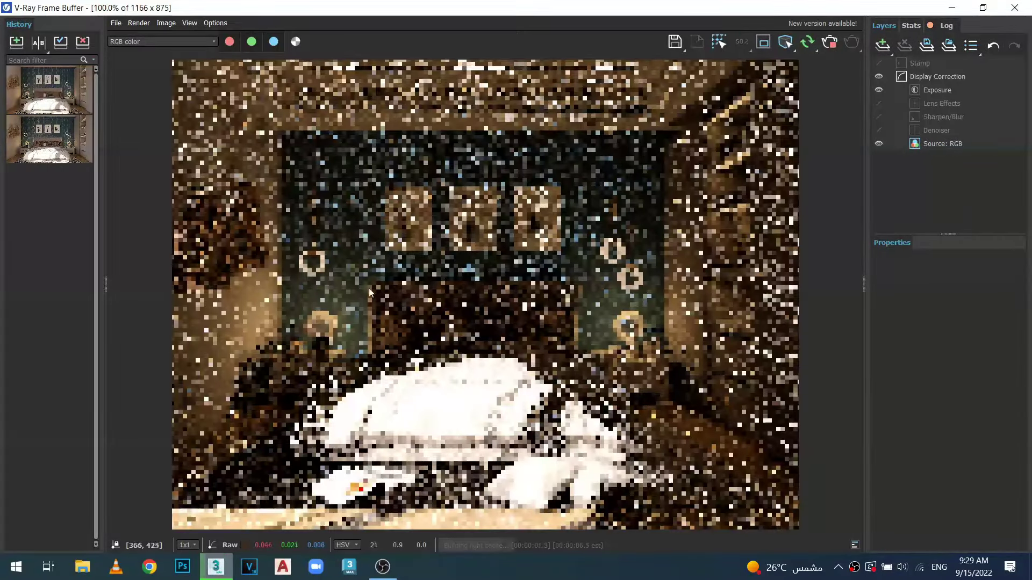
{"action": "scroll", "coordinate": [368, 289], "scroll_direction": "down", "scroll_amount": 2}
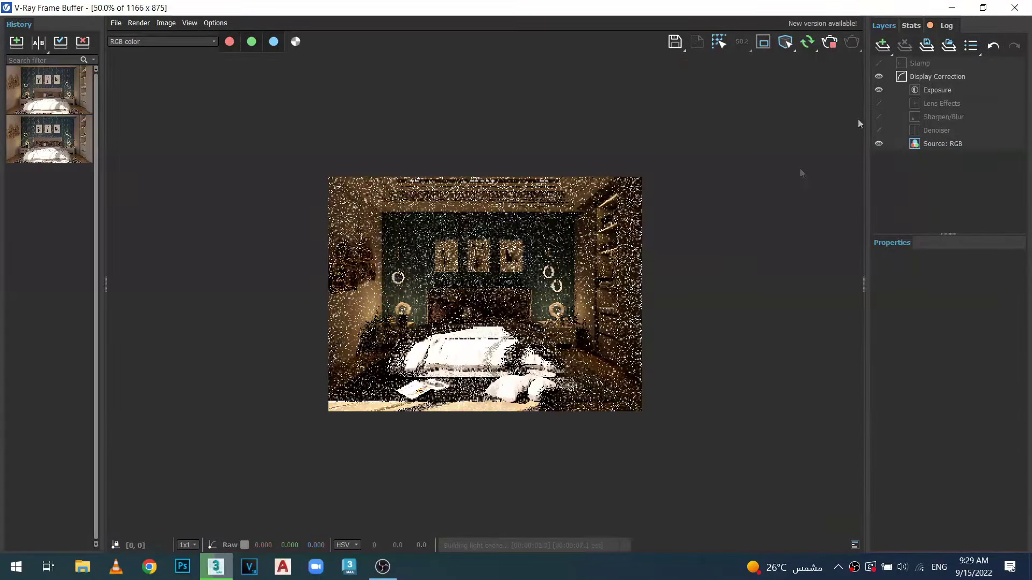
{"action": "left_click", "coordinate": [1015, 8]}
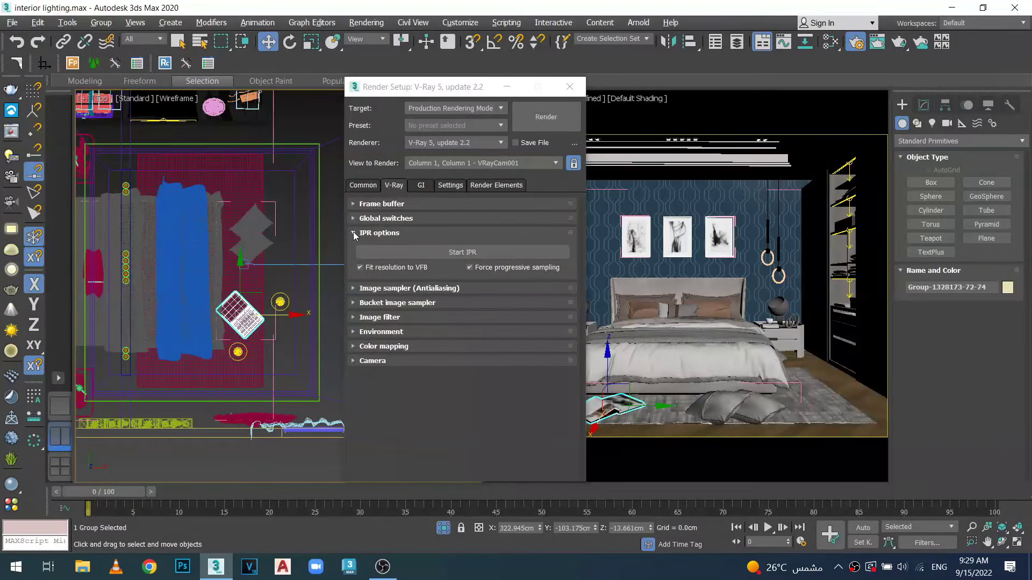
{"action": "left_click", "coordinate": [353, 233]}
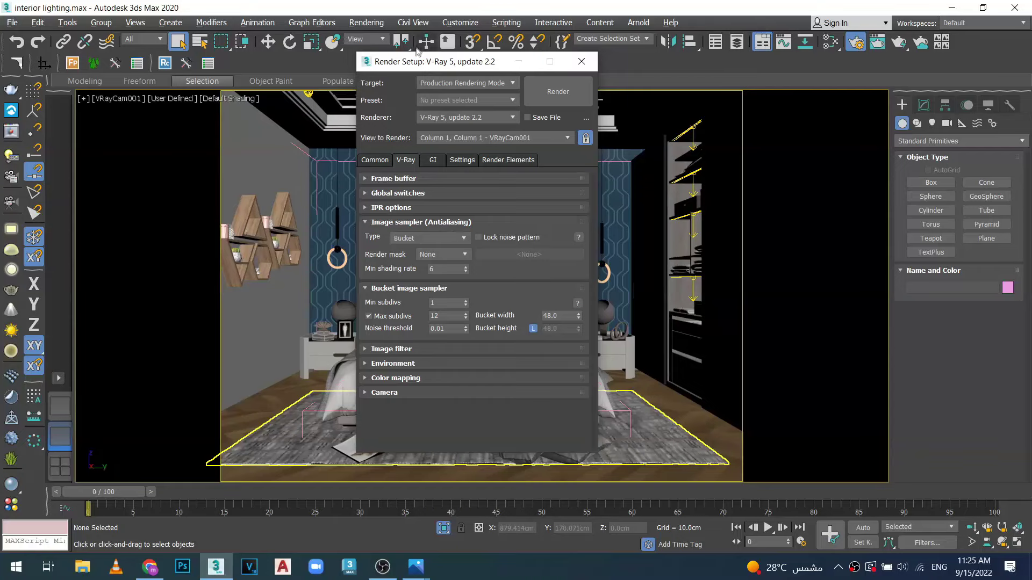
{"action": "left_click_drag", "start_coordinate": [418, 63], "coordinate": [674, 92]}
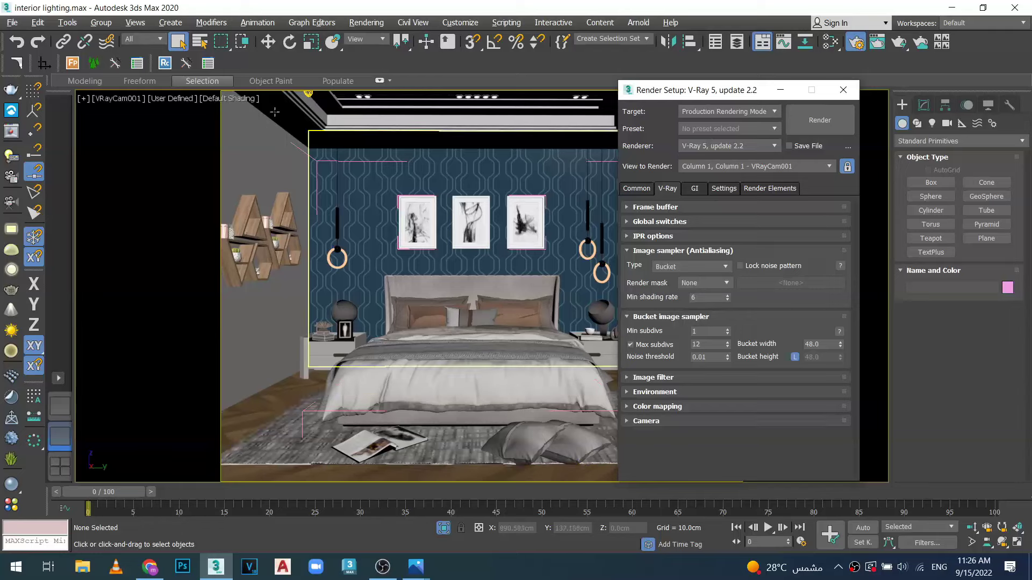
{"action": "left_click", "coordinate": [310, 219]}
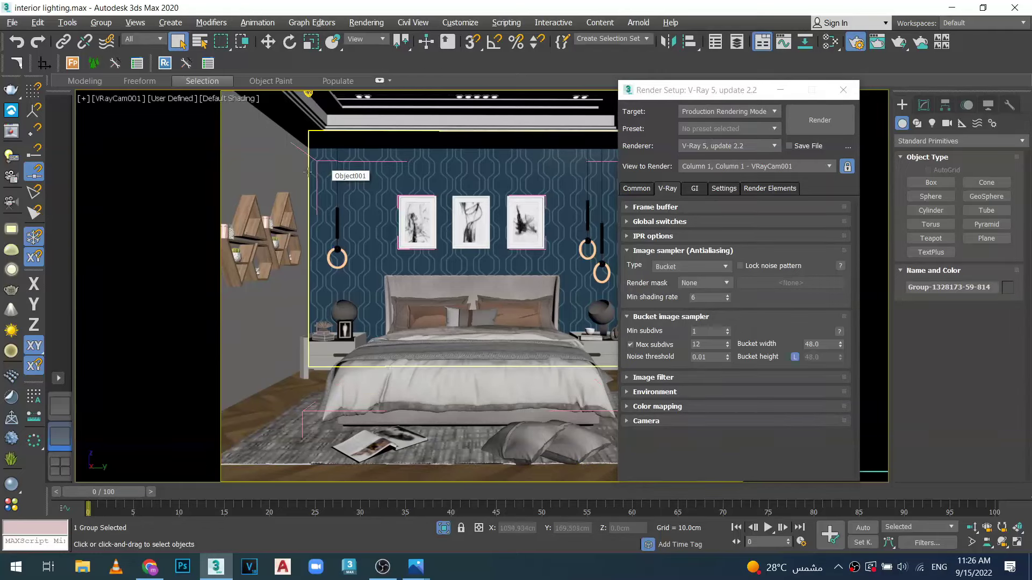
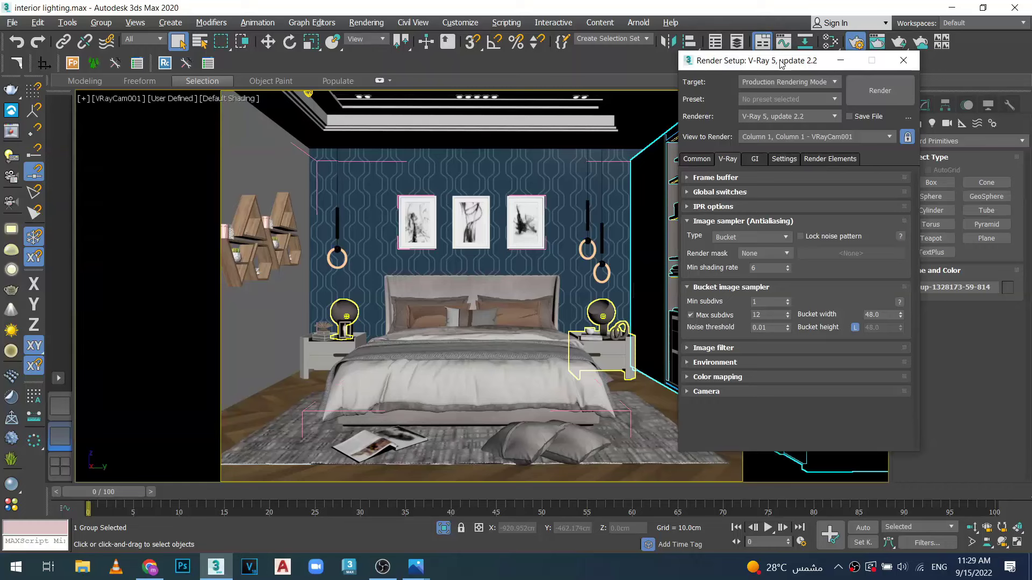
{"action": "left_click_drag", "start_coordinate": [780, 63], "coordinate": [495, 80]}
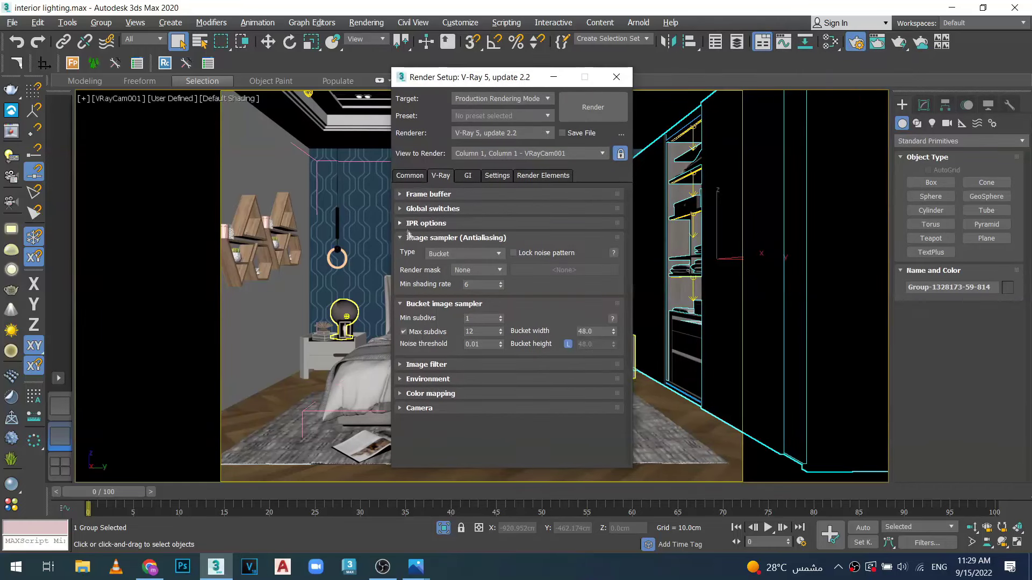
Step: Switch the image sampler type to Progressive to compare its settings, and set it back to Bucket
{"action": "left_click", "coordinate": [498, 254]}
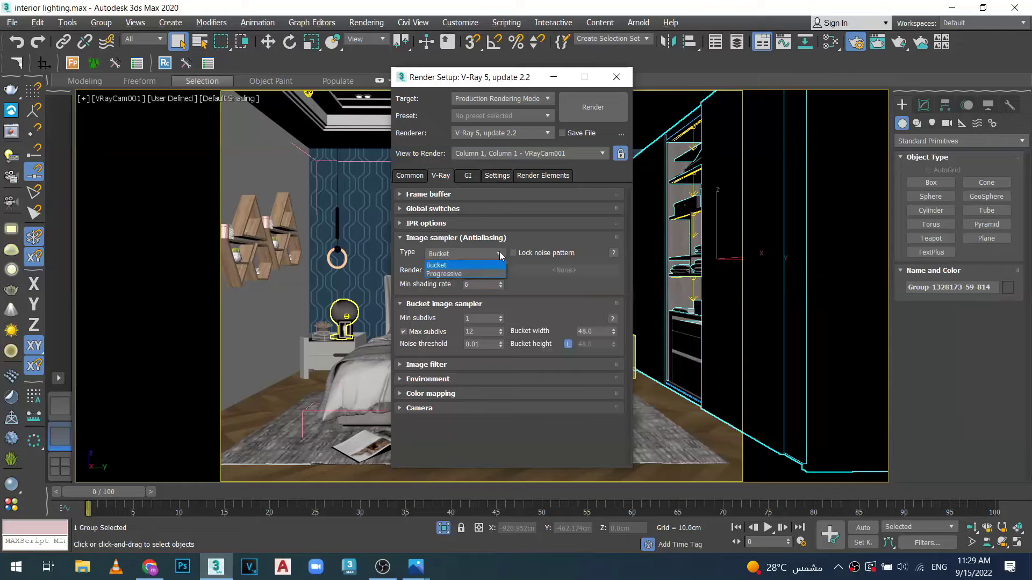
{"action": "left_click", "coordinate": [459, 274]}
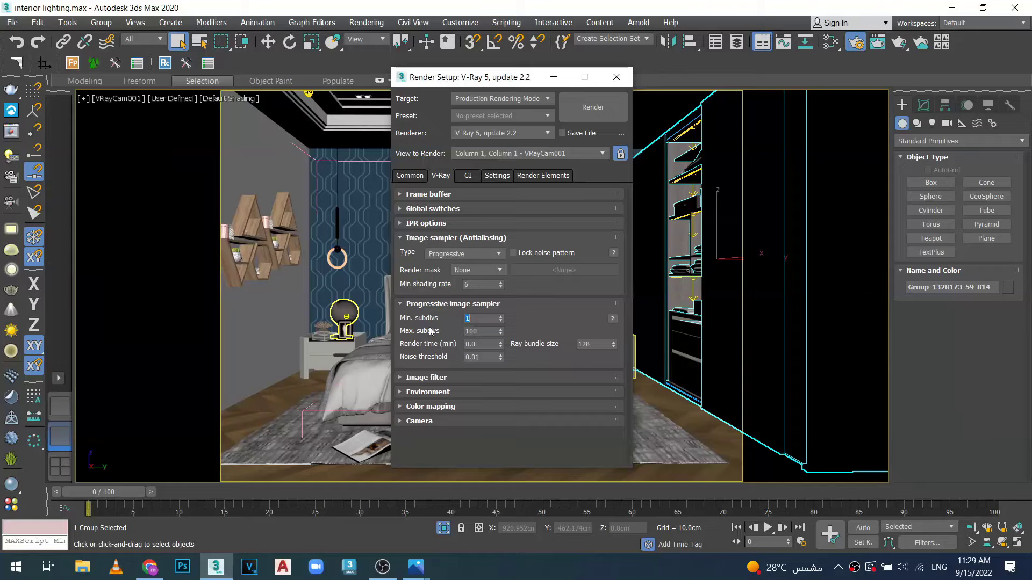
{"action": "left_click", "coordinate": [499, 253]}
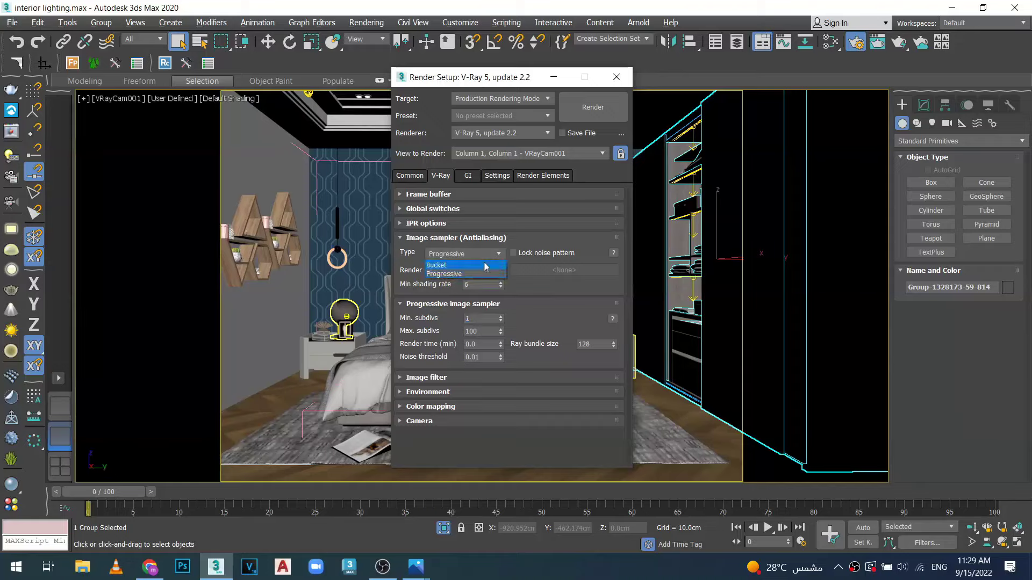
{"action": "left_click", "coordinate": [483, 261]}
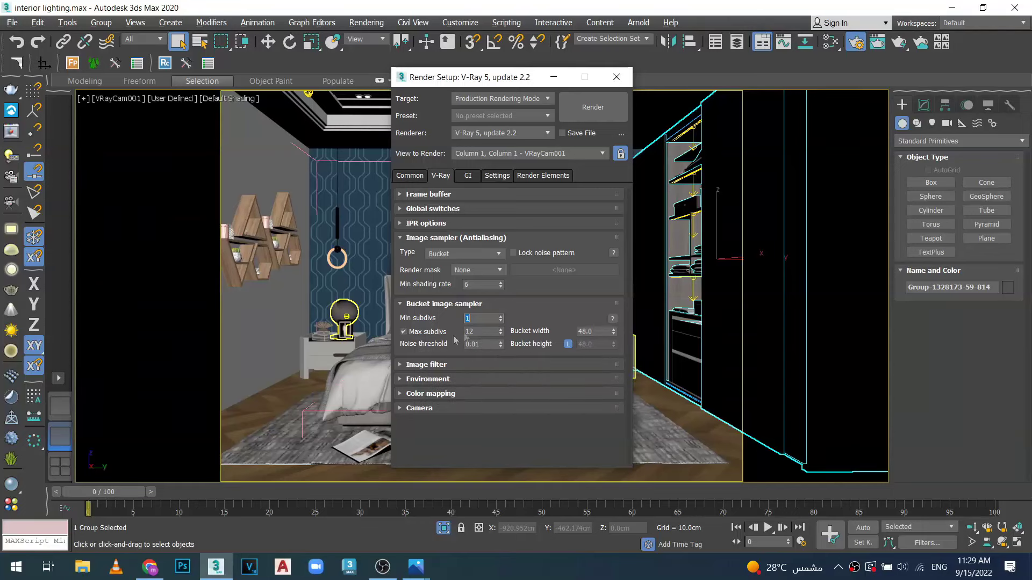
Step: Set the image sampler type to Progressive and limit its render time to 1 minute
{"action": "left_click", "coordinate": [501, 257]}
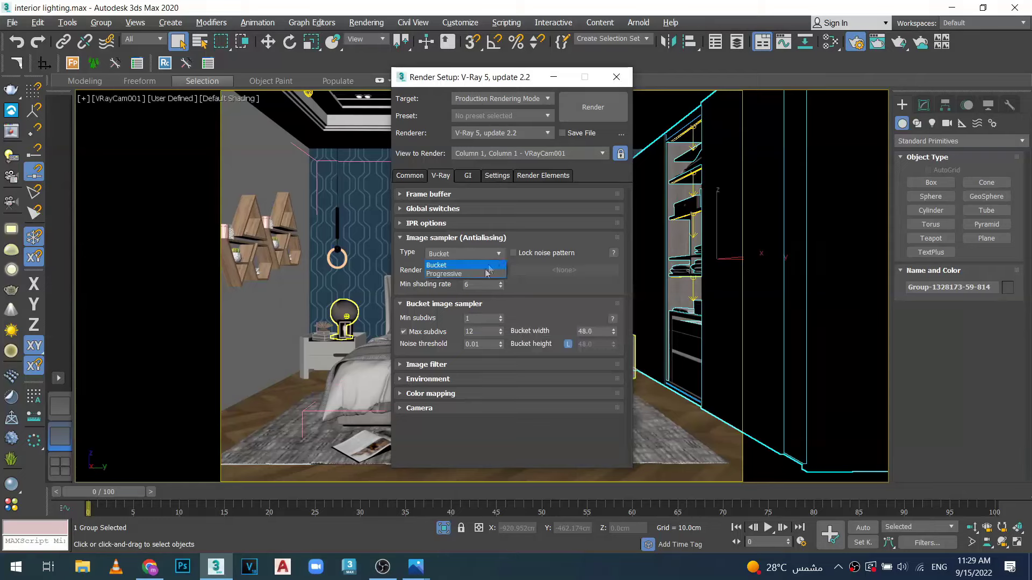
{"action": "left_click", "coordinate": [484, 274]}
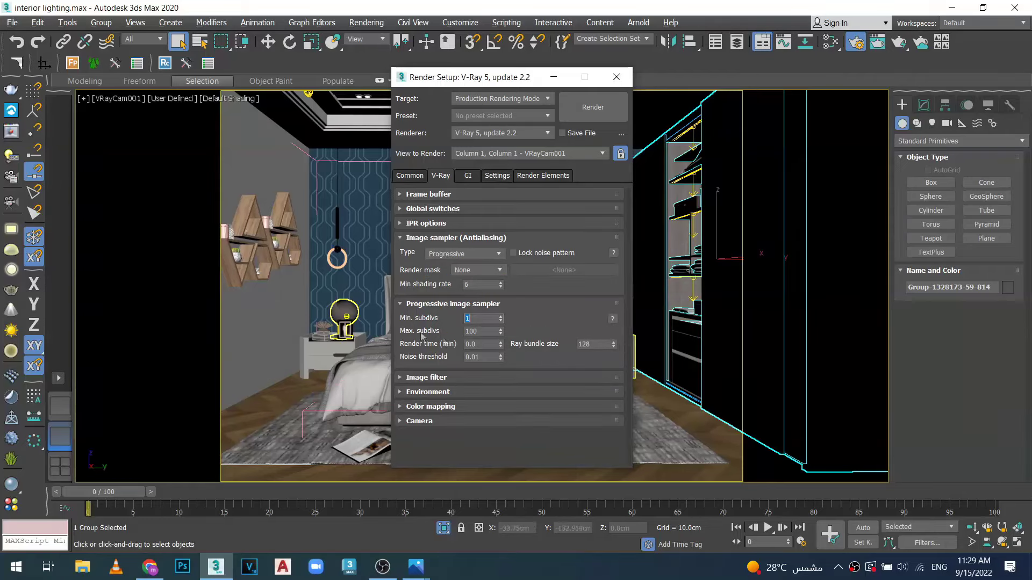
{"action": "mouse_move", "coordinate": [492, 344]}
{"action": "double_click", "coordinate": [487, 345]}
{"action": "type", "text": "1"}
{"action": "key", "text": "Return"}
{"action": "type", "text": "2"}
{"action": "key", "text": "Return"}
{"action": "type", "text": "1"}
{"action": "key", "text": "Return"}
Step: Render the camera view with the time-limited Progressive sampler, view the whole image and close the frame buffer
{"action": "left_click", "coordinate": [588, 108]}
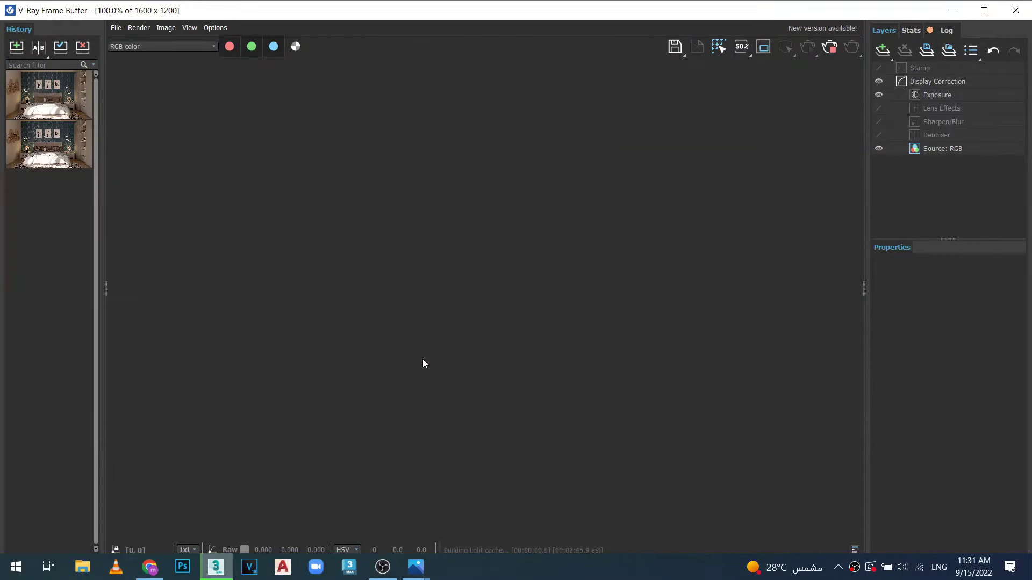
{"action": "scroll", "coordinate": [428, 359], "scroll_direction": "down", "scroll_amount": 2}
{"action": "scroll", "coordinate": [484, 360], "scroll_direction": "up", "scroll_amount": 1}
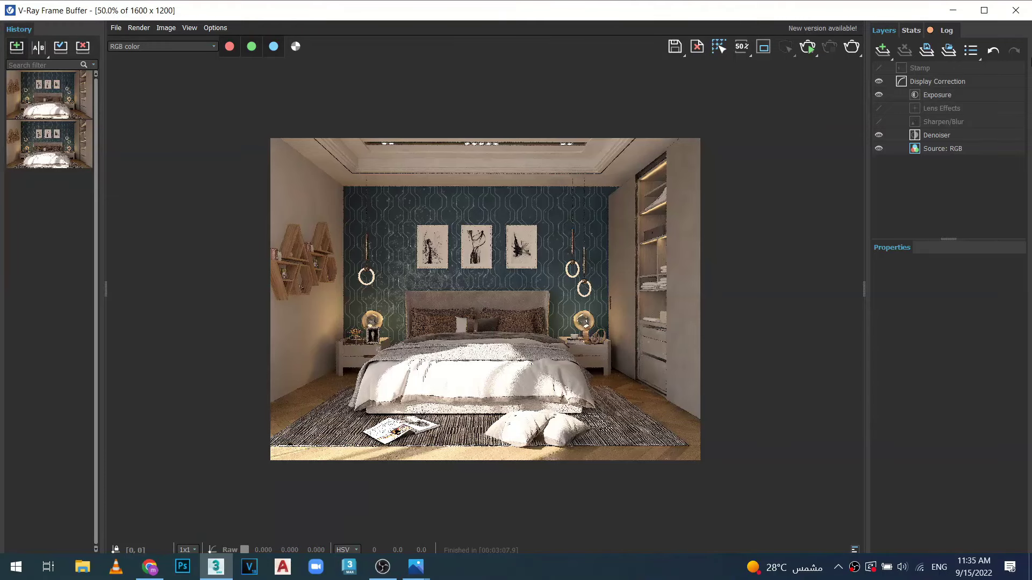
{"action": "left_click", "coordinate": [1016, 10]}
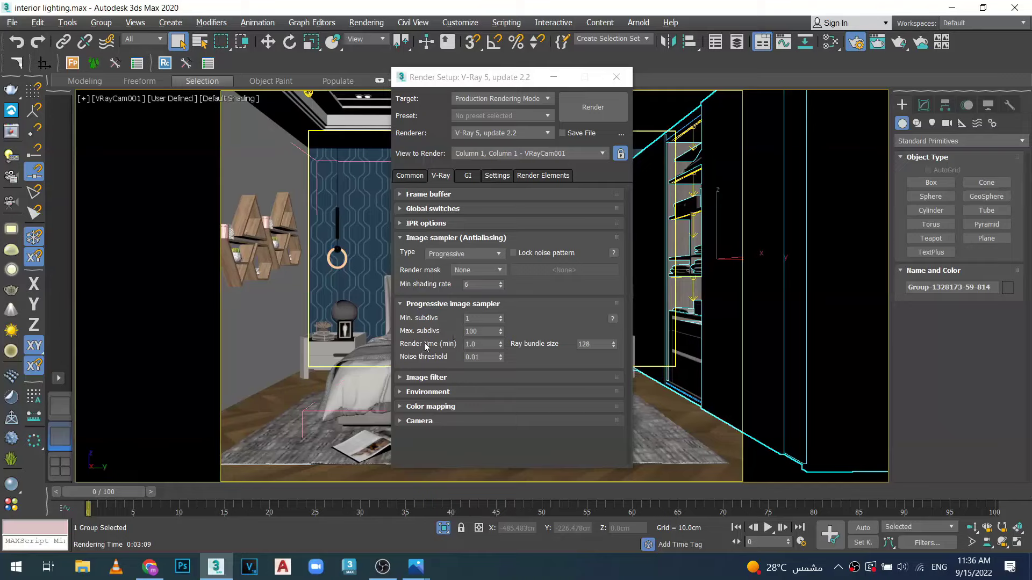
Step: Set the Progressive sampler's render time back to 0.0 minutes
{"action": "left_click", "coordinate": [480, 347]}
{"action": "left_click_drag", "start_coordinate": [476, 347], "coordinate": [454, 347]}
{"action": "type", "text": "0"}
{"action": "key", "text": "Return"}
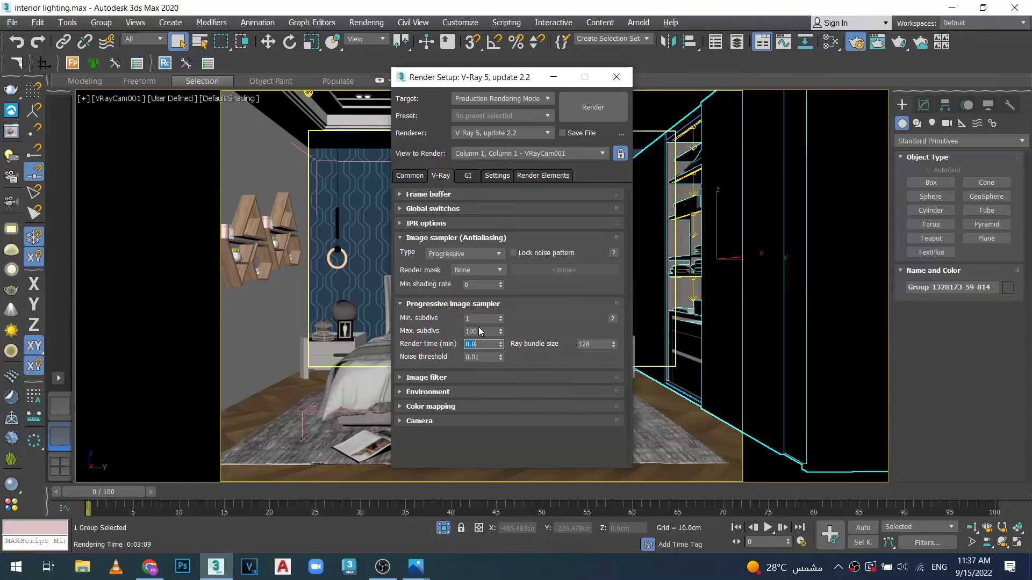
Step: Review the last render in the frame buffer, then the Progressive noise threshold description and the render elements list
{"action": "left_click", "coordinate": [12, 132]}
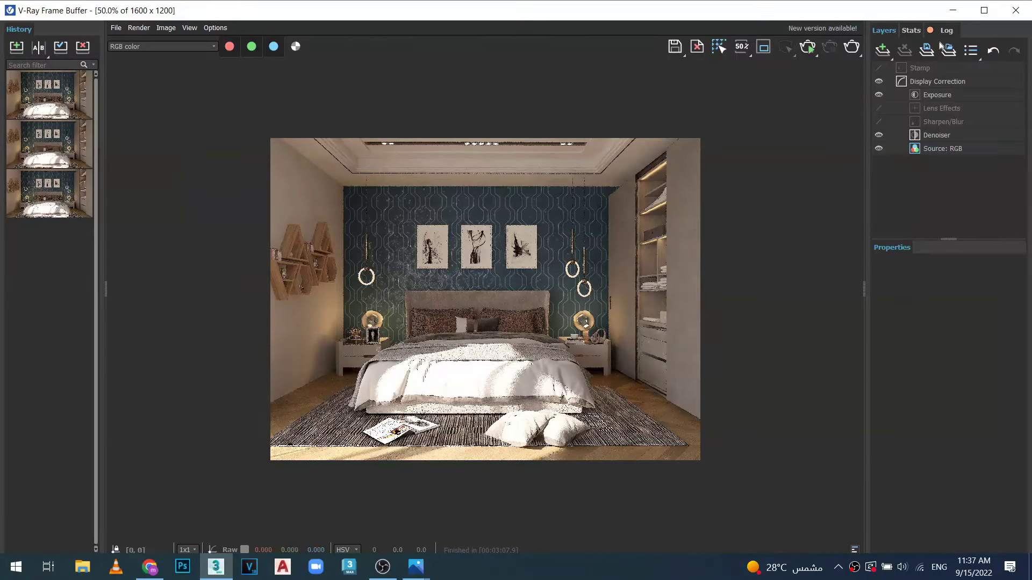
{"action": "left_click", "coordinate": [953, 10]}
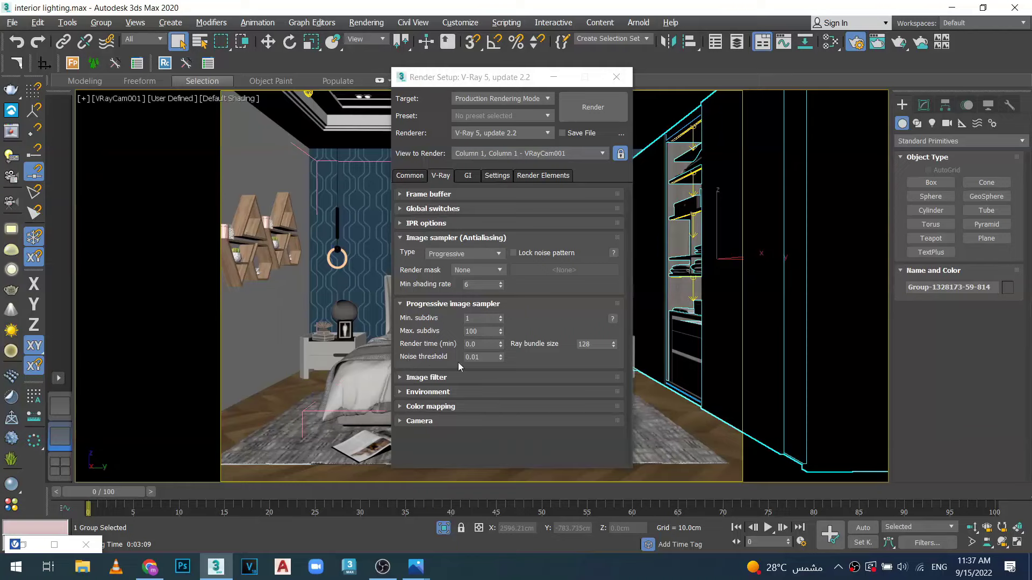
{"action": "mouse_move", "coordinate": [485, 357]}
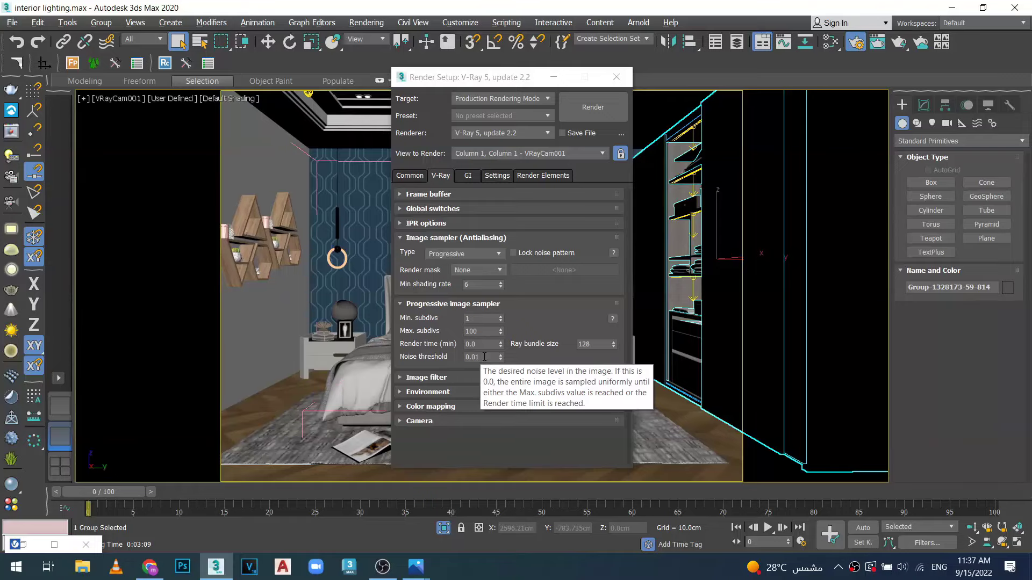
{"action": "left_click", "coordinate": [540, 175]}
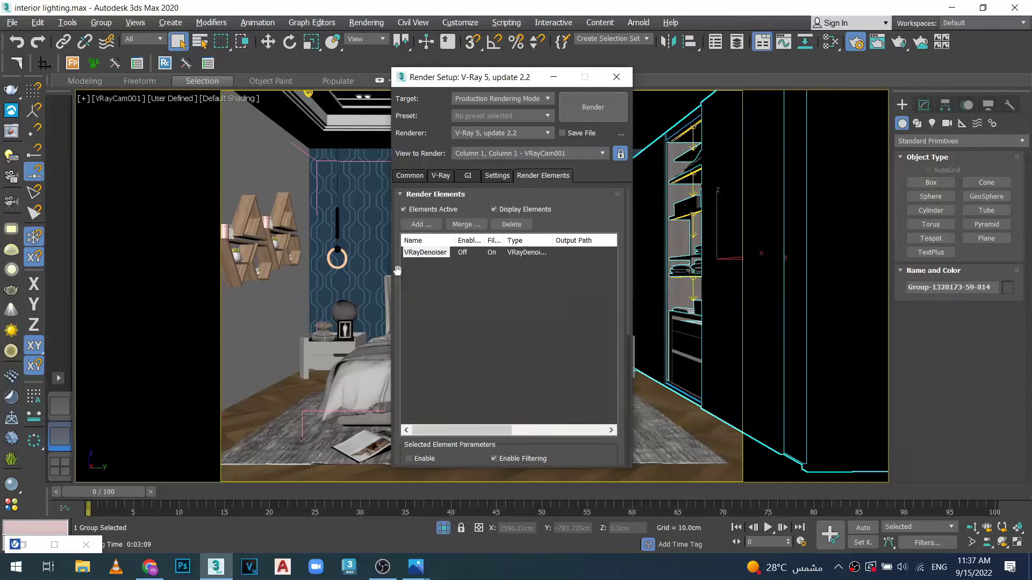
{"action": "left_click", "coordinate": [440, 176]}
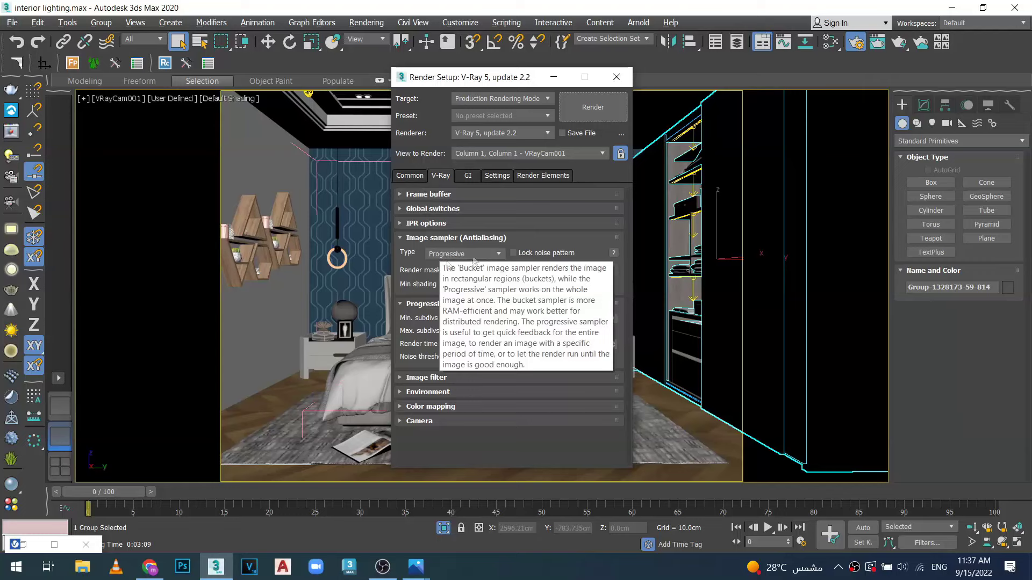
Step: Set the image sampler type to Bucket, then start a test render and abort it by closing the frame buffer
{"action": "left_click", "coordinate": [495, 253]}
{"action": "left_click", "coordinate": [495, 252]}
{"action": "left_click", "coordinate": [495, 253]}
{"action": "left_click", "coordinate": [456, 273]}
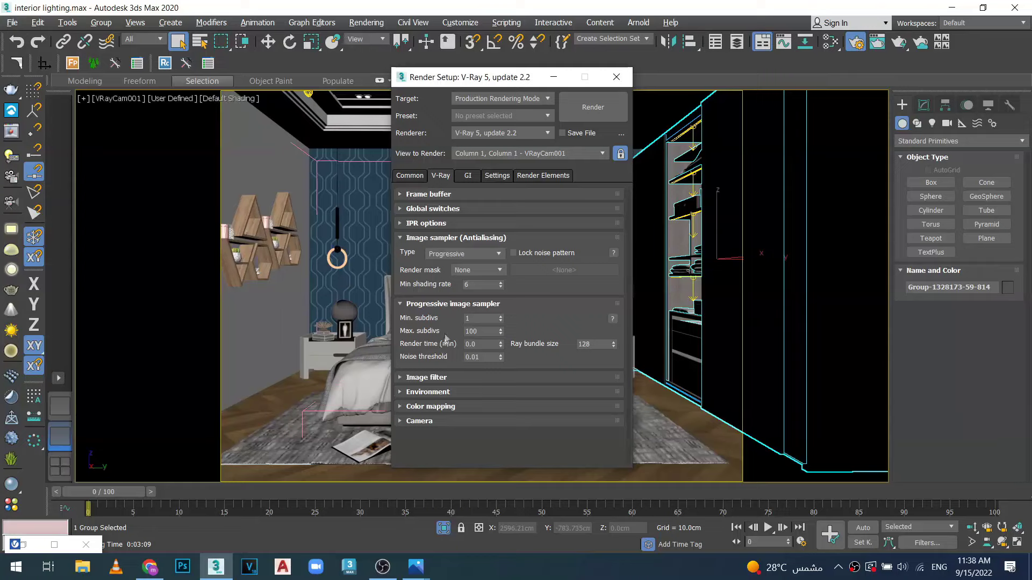
{"action": "left_click", "coordinate": [498, 255]}
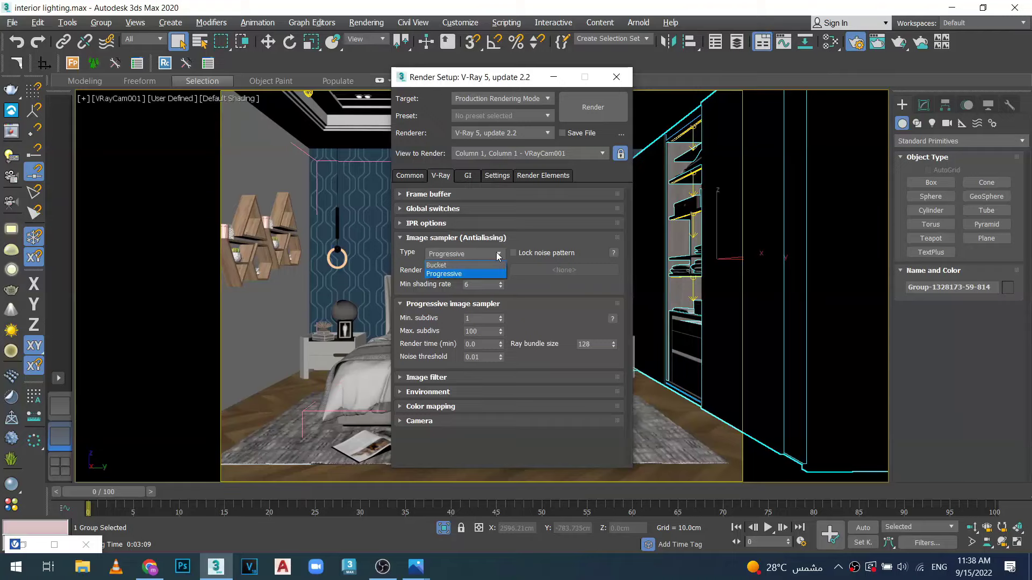
{"action": "left_click", "coordinate": [462, 266]}
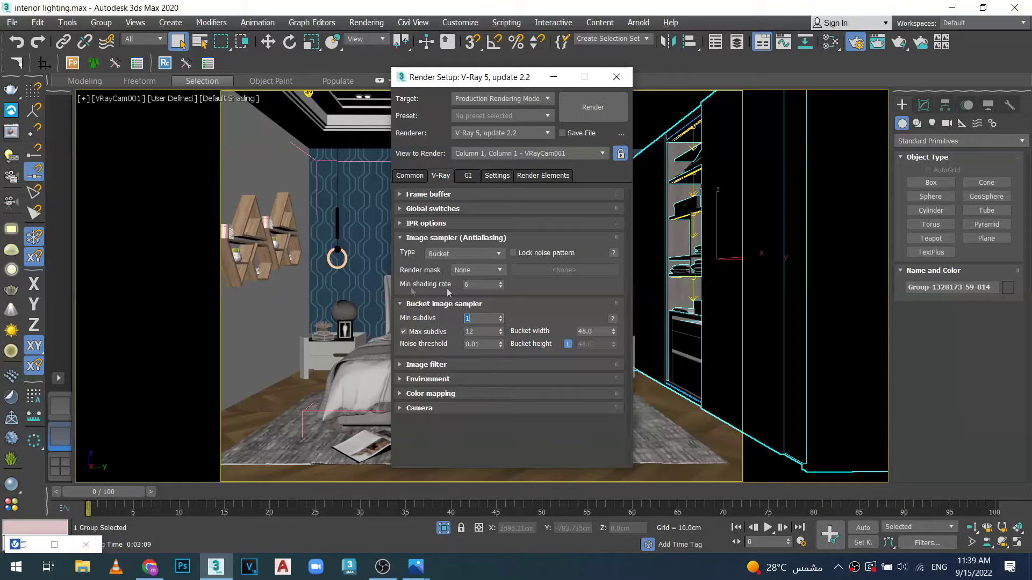
{"action": "left_click", "coordinate": [593, 109]}
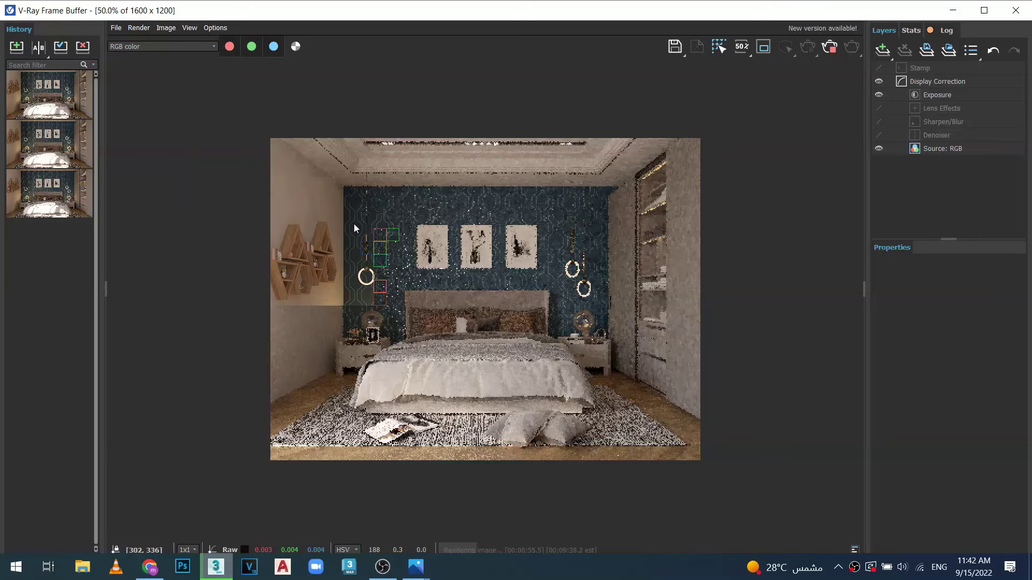
{"action": "left_click", "coordinate": [1016, 11]}
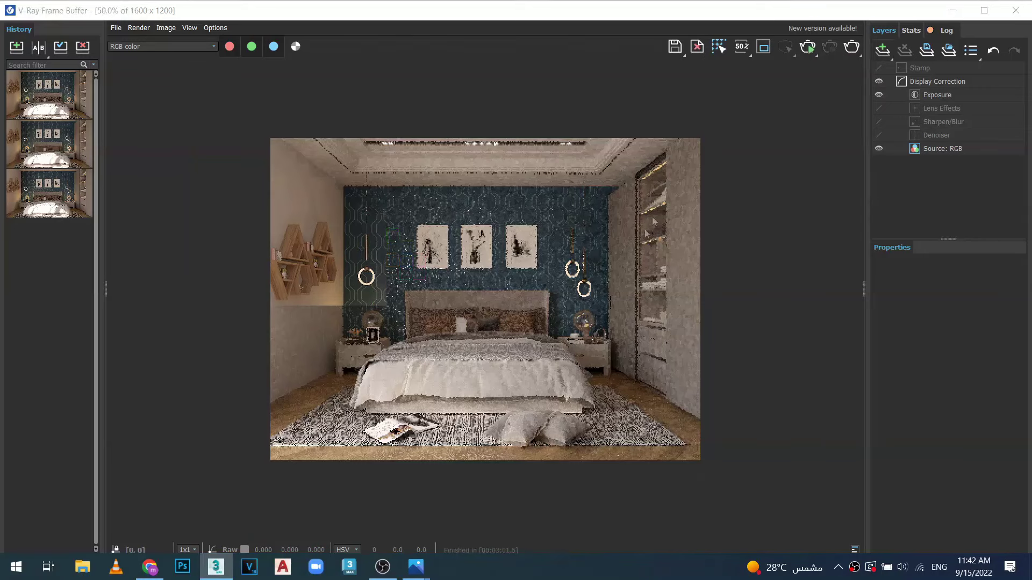
Step: Read the Bucket sampler's Max subdivs description and delete the VRayDenoiser render element
{"action": "left_click_drag", "start_coordinate": [467, 77], "coordinate": [441, 60]}
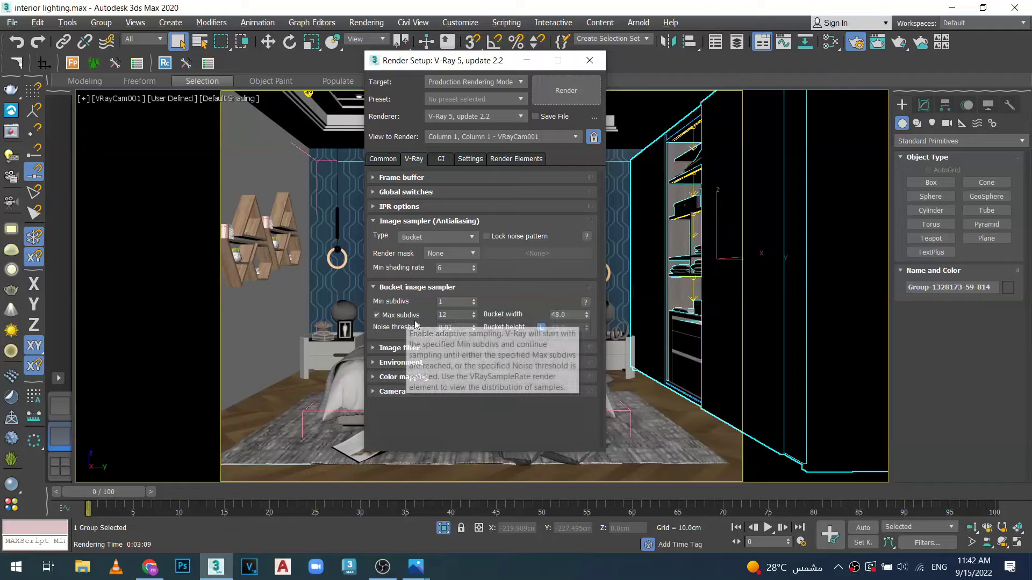
{"action": "mouse_move", "coordinate": [451, 317]}
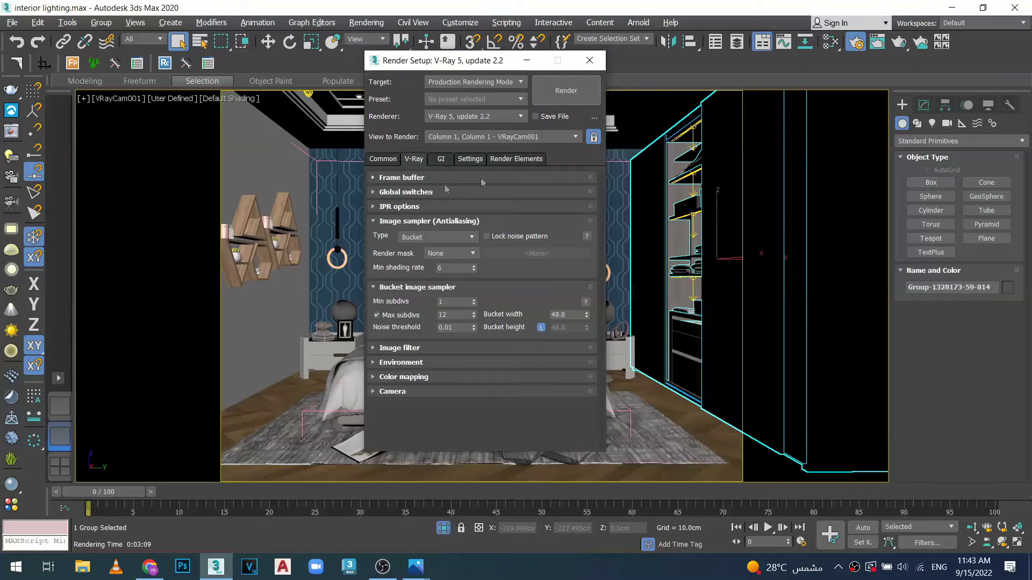
{"action": "left_click", "coordinate": [498, 162]}
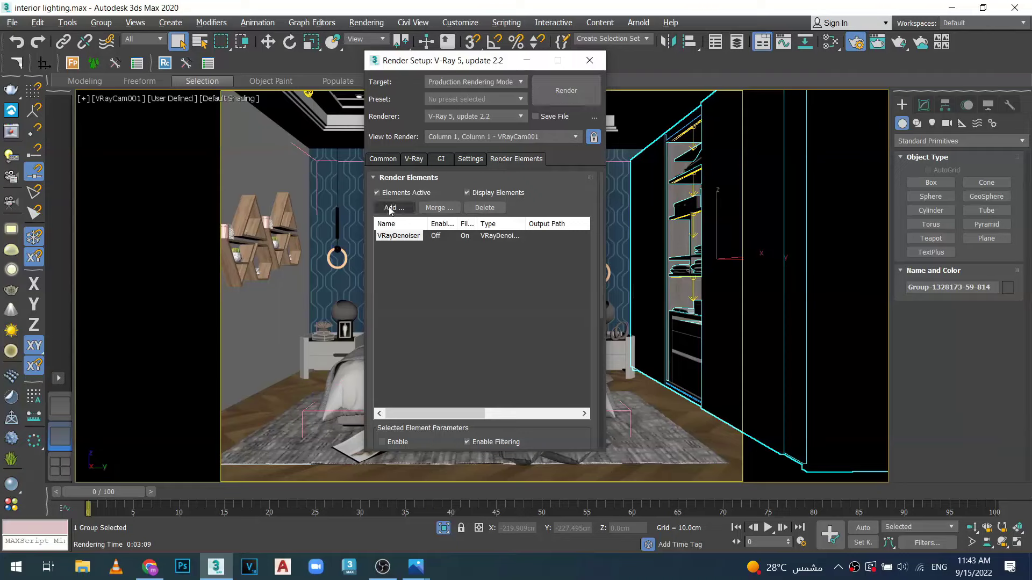
{"action": "left_click", "coordinate": [408, 236]}
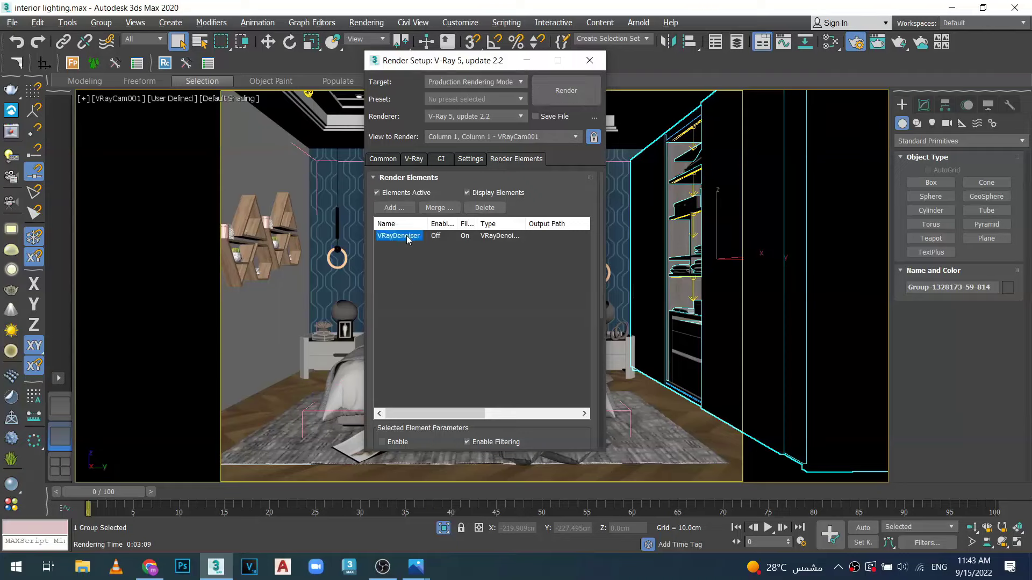
{"action": "left_click", "coordinate": [483, 208]}
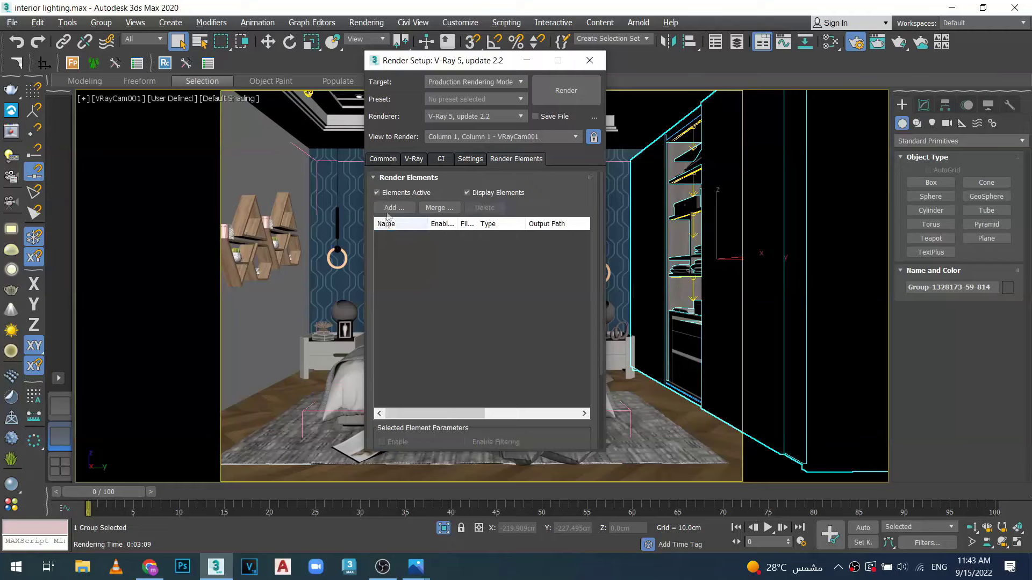
Step: Add a VRaySampleRate render element
{"action": "left_click", "coordinate": [391, 208]}
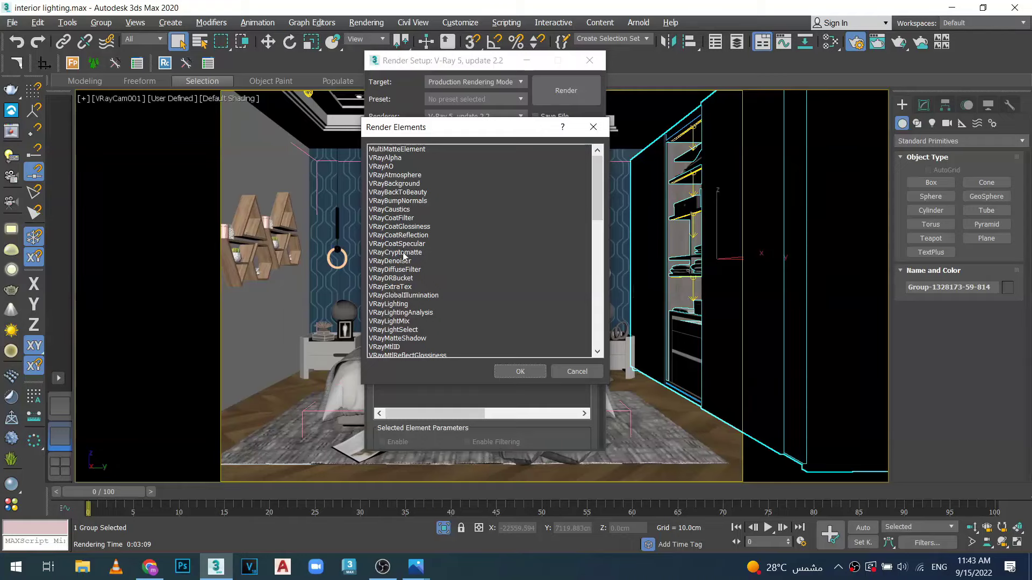
{"action": "scroll", "coordinate": [400, 275], "scroll_direction": "down", "scroll_amount": 15}
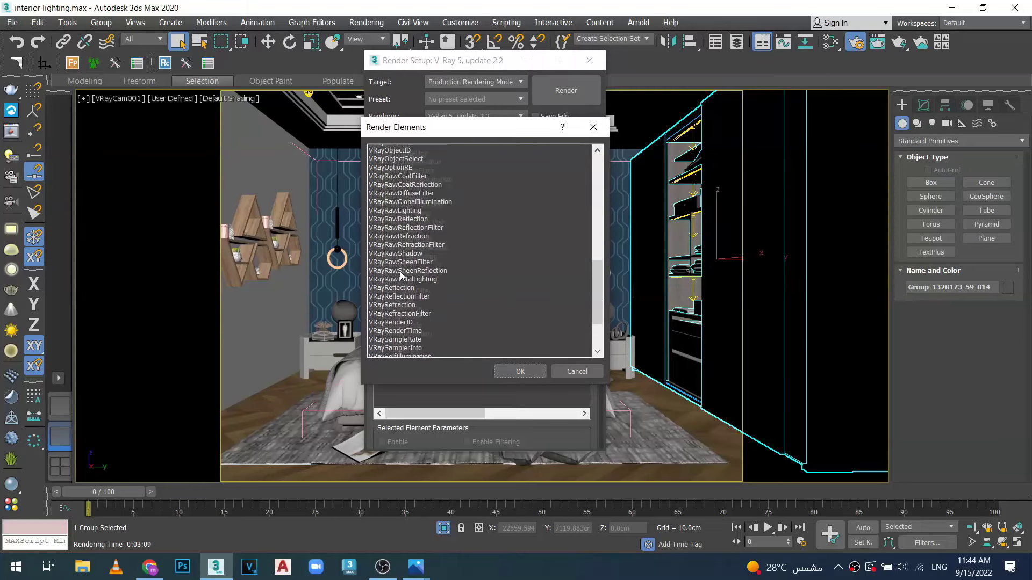
{"action": "scroll", "coordinate": [419, 274], "scroll_direction": "down", "scroll_amount": 1}
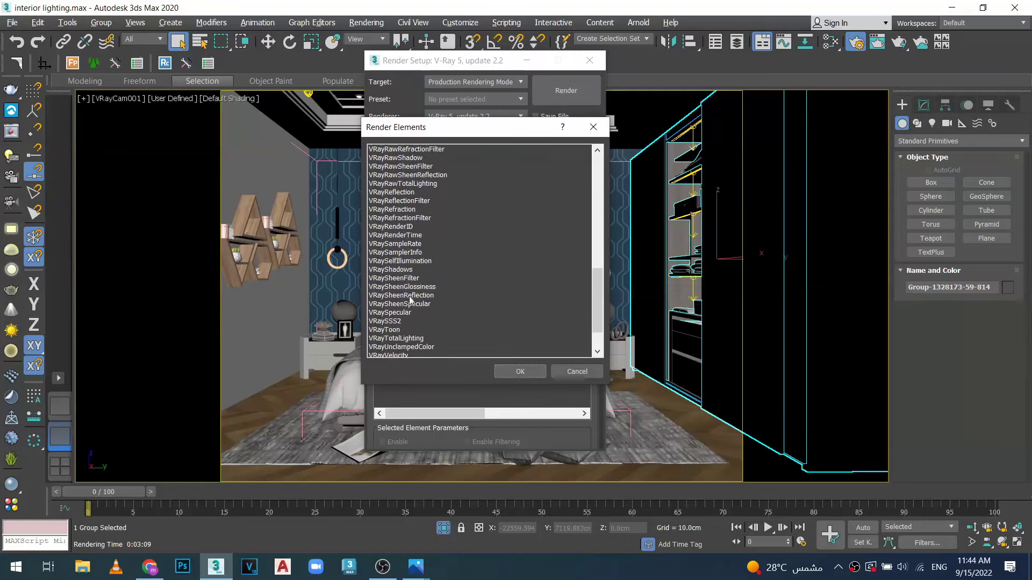
{"action": "left_click", "coordinate": [398, 245]}
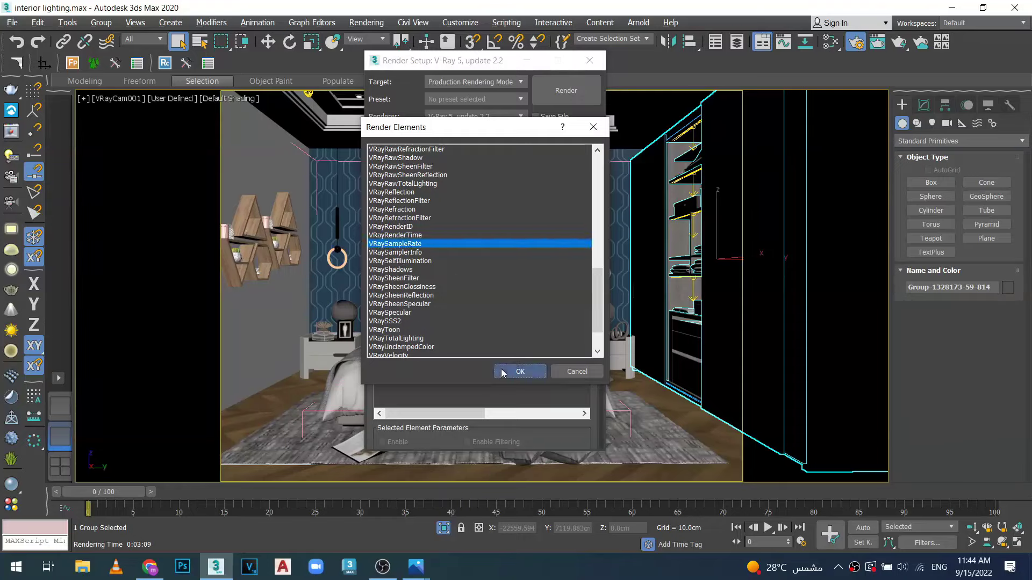
{"action": "left_click", "coordinate": [518, 370]}
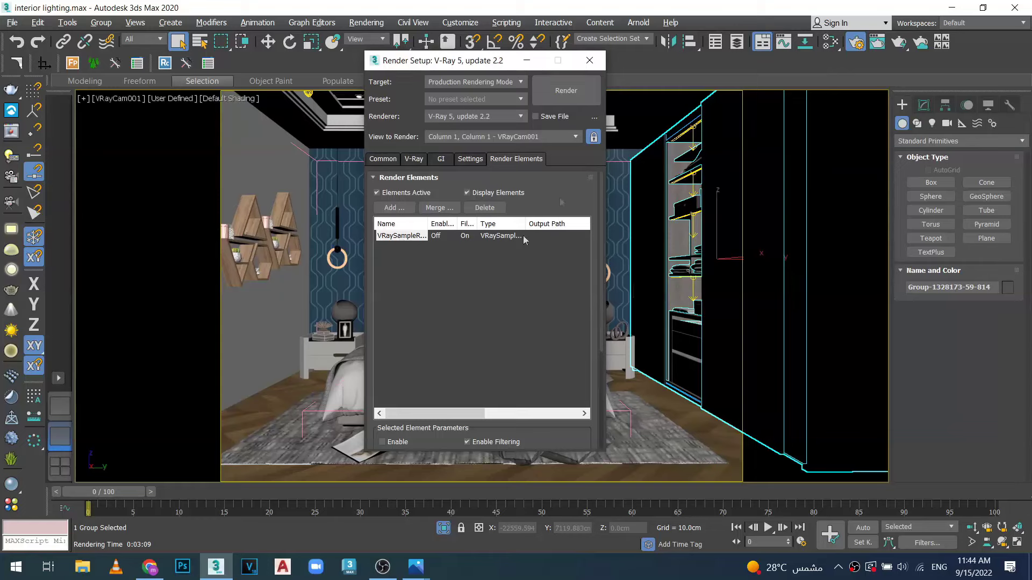
Step: Check the Bucket sampler settings and render the camera view with the new render element
{"action": "left_click", "coordinate": [566, 91]}
{"action": "left_click", "coordinate": [414, 159]}
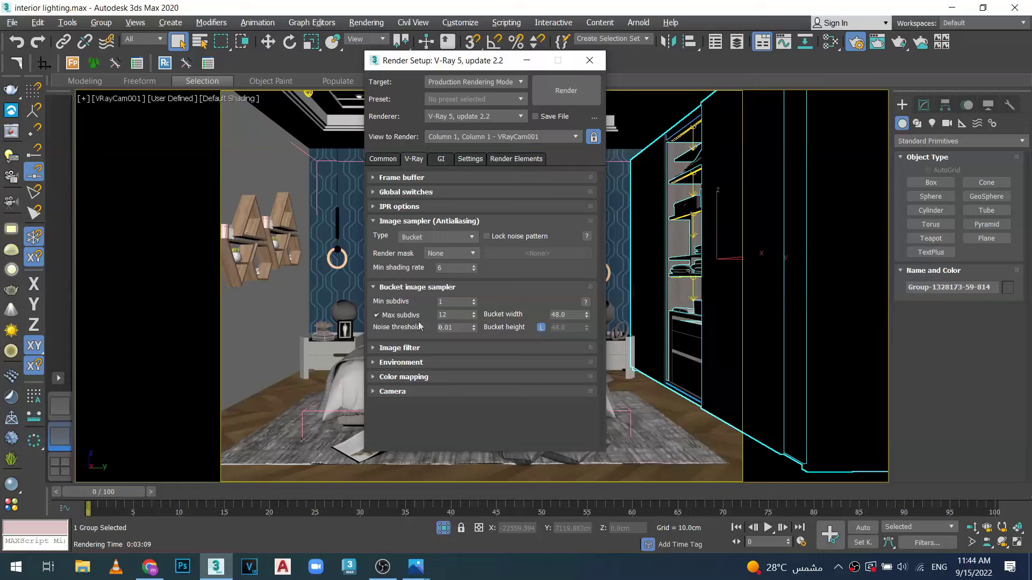
{"action": "left_click", "coordinate": [569, 90]}
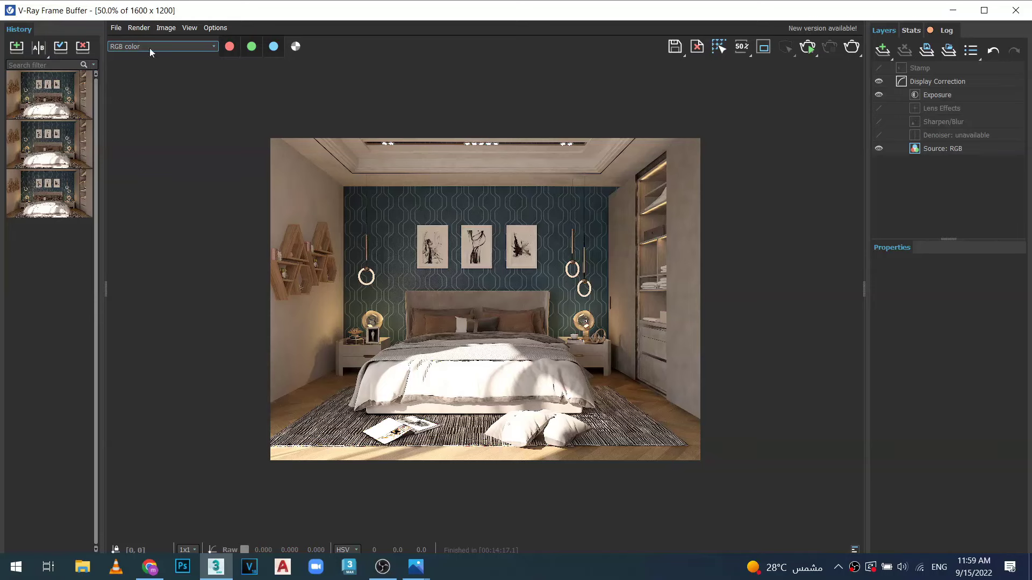
Step: Display the VRaySampleRate channel of the finished render and examine the red area around the wall pictures up close
{"action": "left_click", "coordinate": [213, 46]}
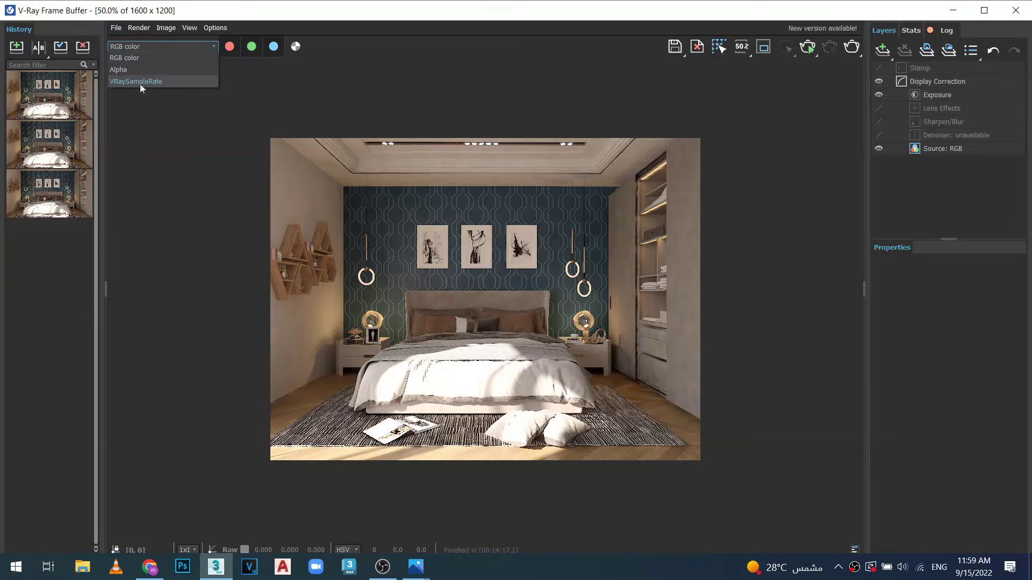
{"action": "left_click", "coordinate": [157, 82]}
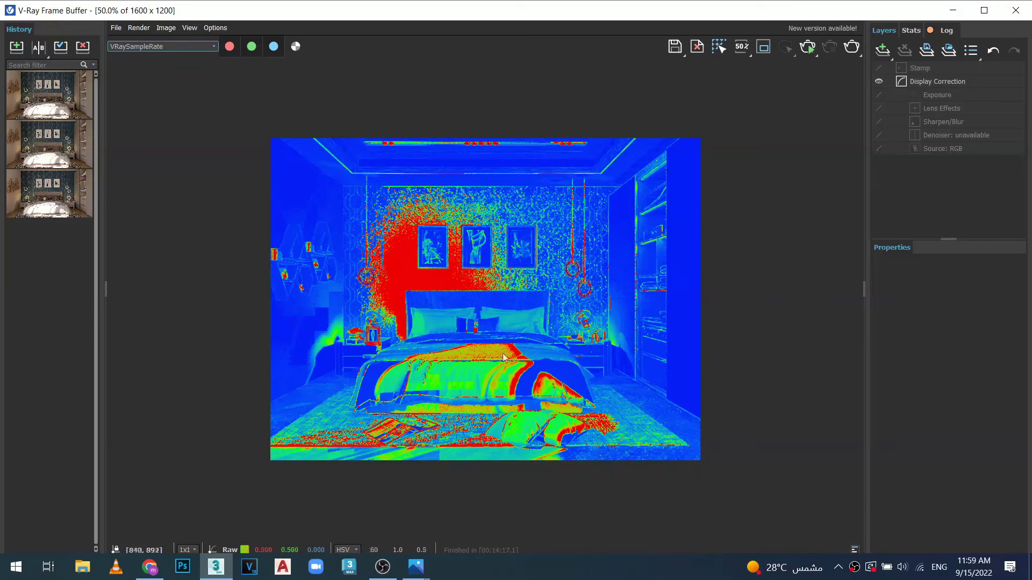
{"action": "double_click", "coordinate": [400, 296]}
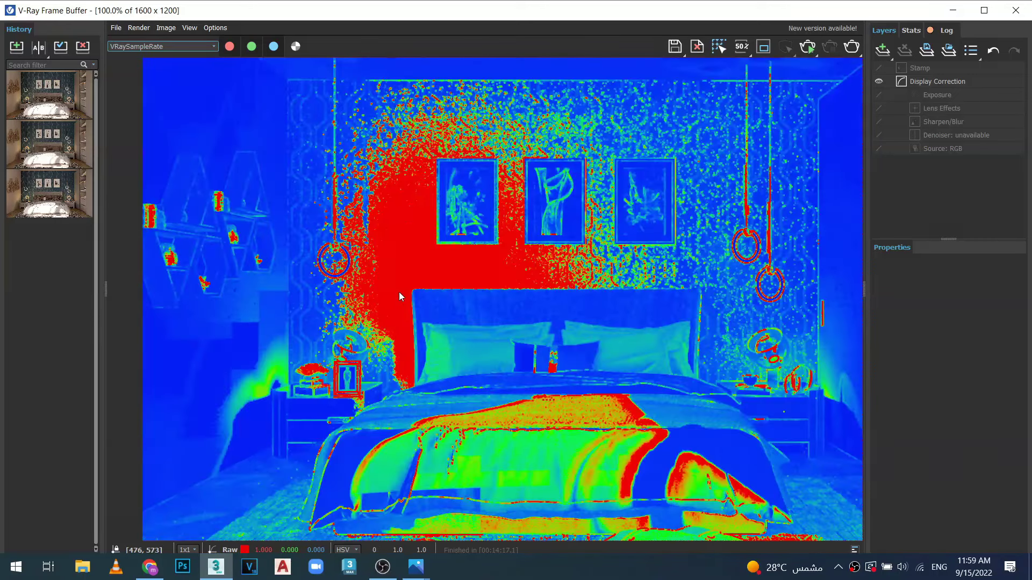
{"action": "scroll", "coordinate": [402, 301], "scroll_direction": "down", "scroll_amount": 1}
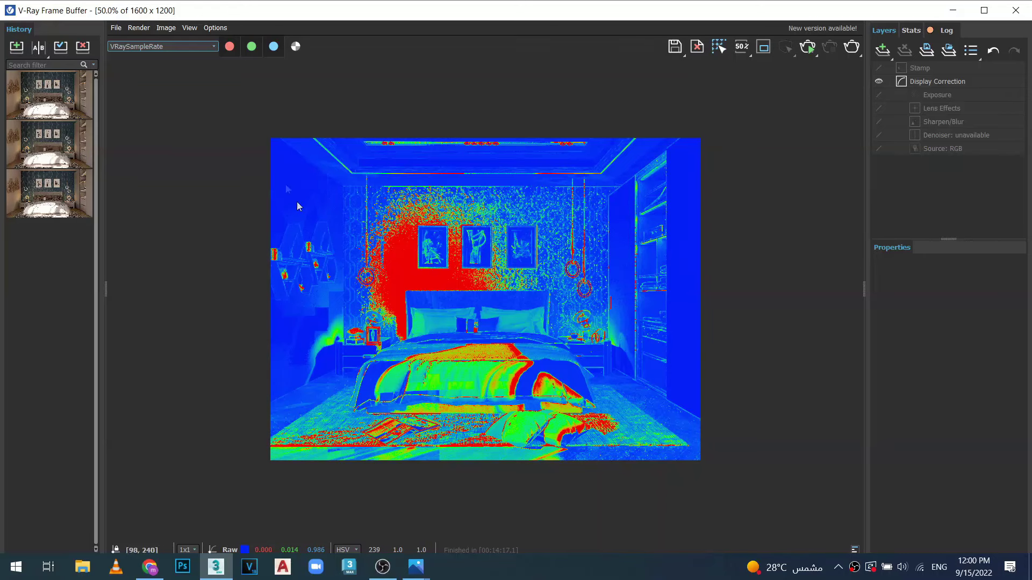
Step: Compare the RGB color image with the VRaySampleRate channel, ending on the sample rate view
{"action": "left_click", "coordinate": [211, 47]}
{"action": "left_click", "coordinate": [180, 59]}
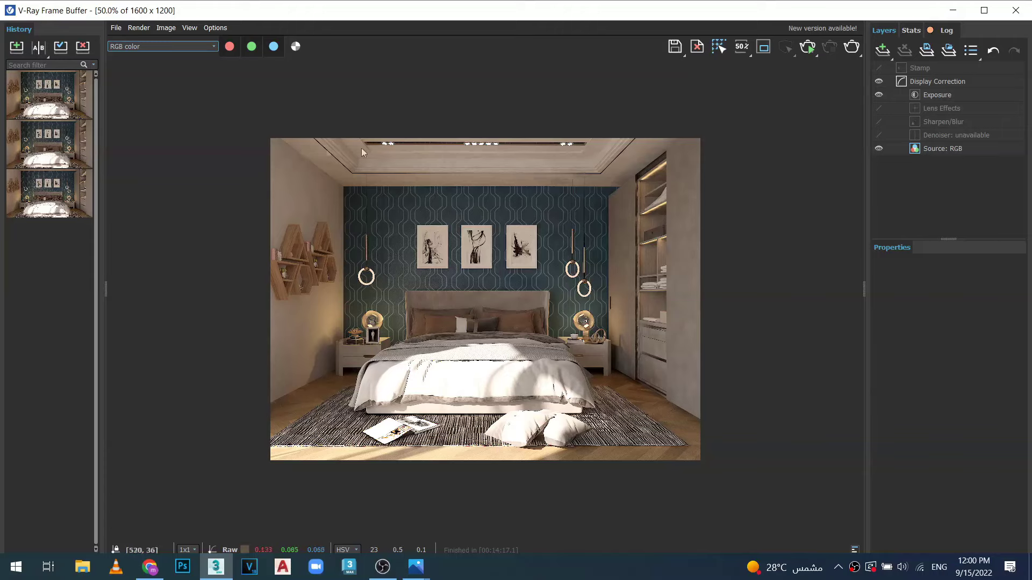
{"action": "left_click", "coordinate": [210, 48]}
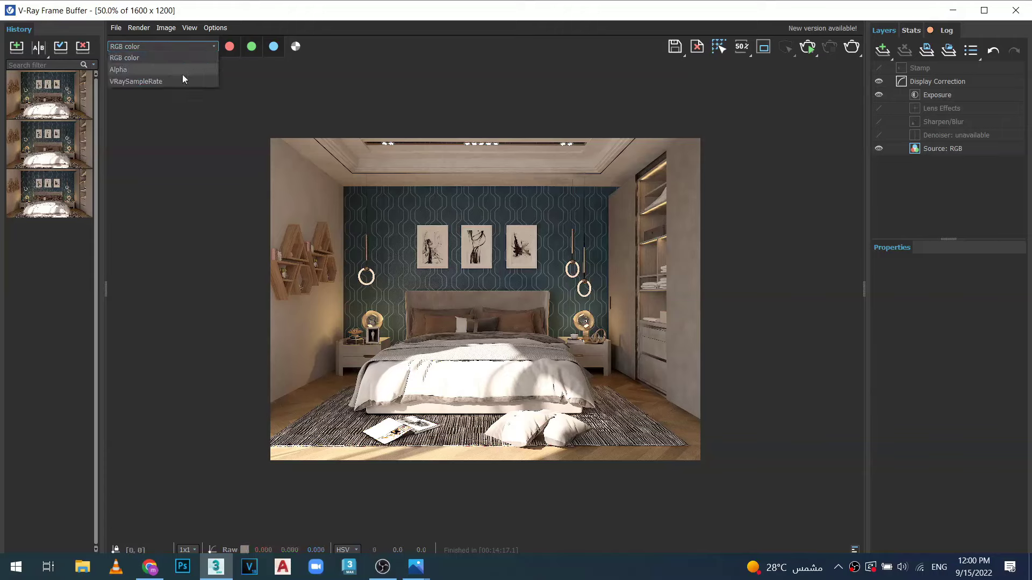
{"action": "left_click", "coordinate": [179, 80]}
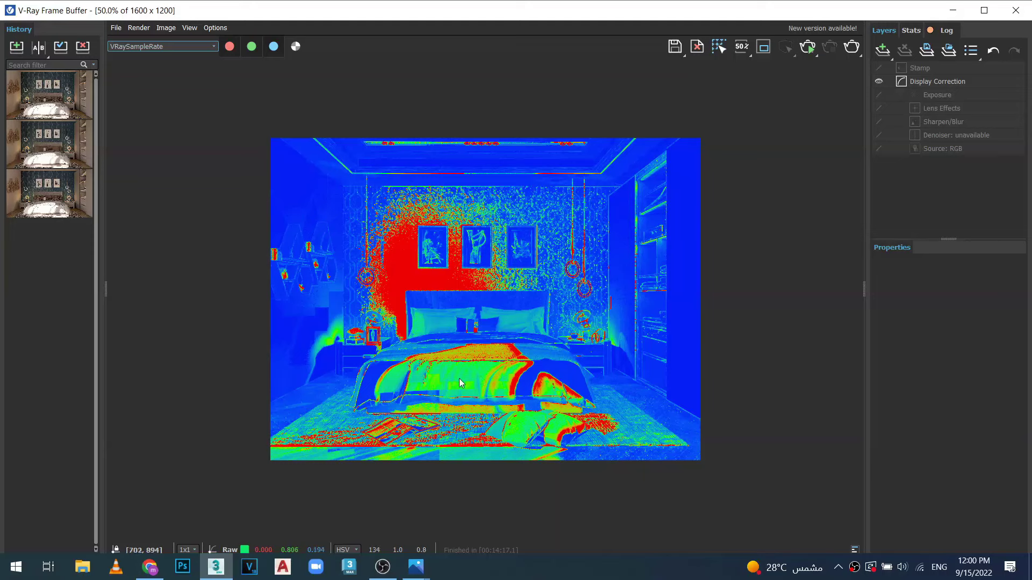
Step: Switch between the RGB color image and the VRaySampleRate channel to compare them, ending on RGB color
{"action": "left_click", "coordinate": [211, 47]}
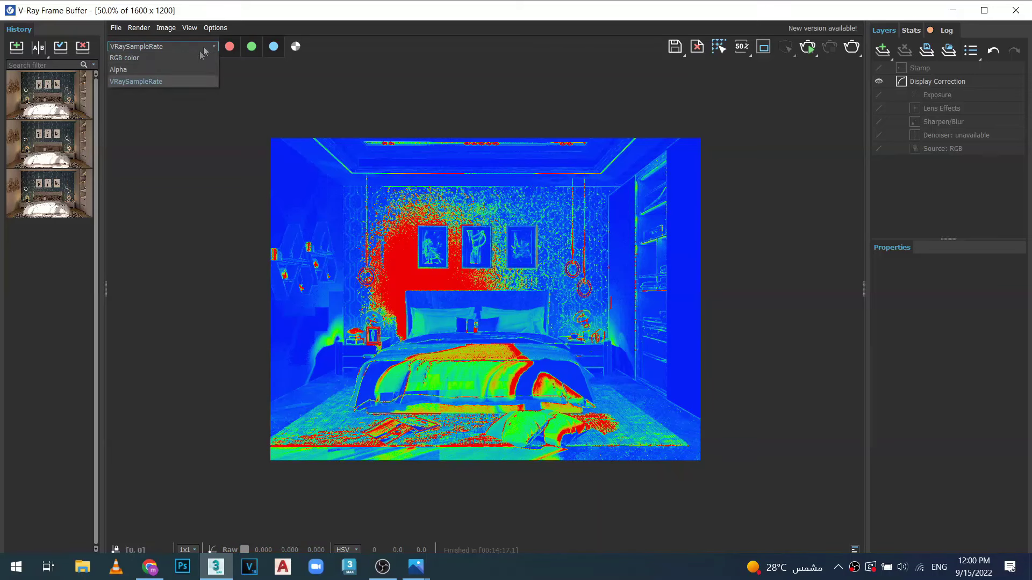
{"action": "left_click", "coordinate": [195, 58]}
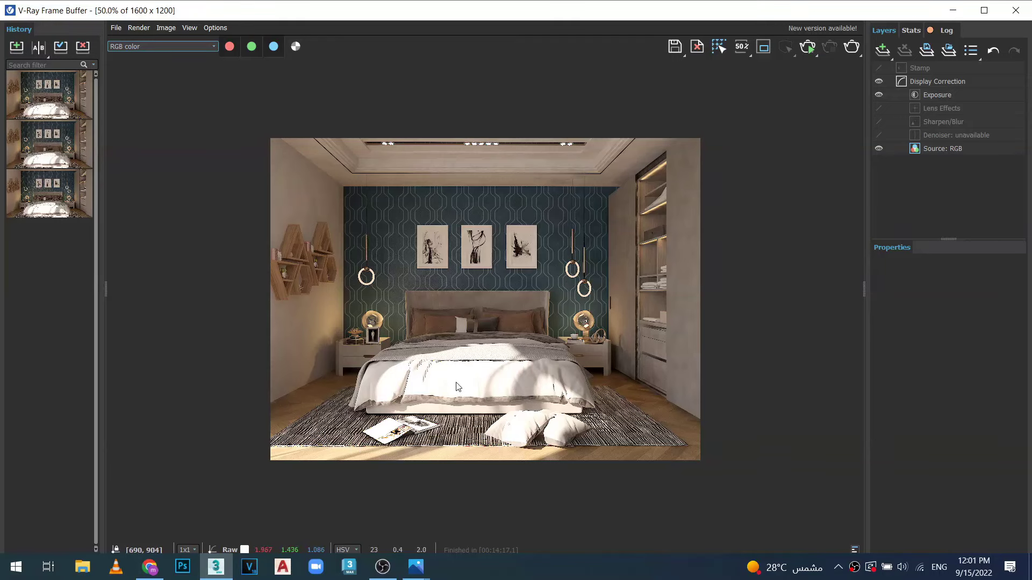
{"action": "left_click", "coordinate": [212, 48]}
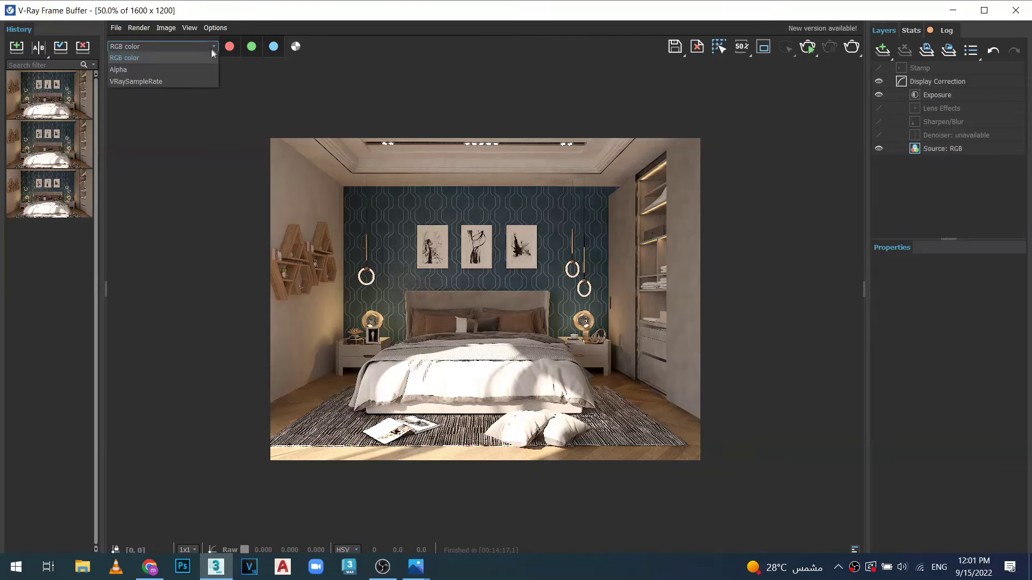
{"action": "left_click", "coordinate": [192, 79]}
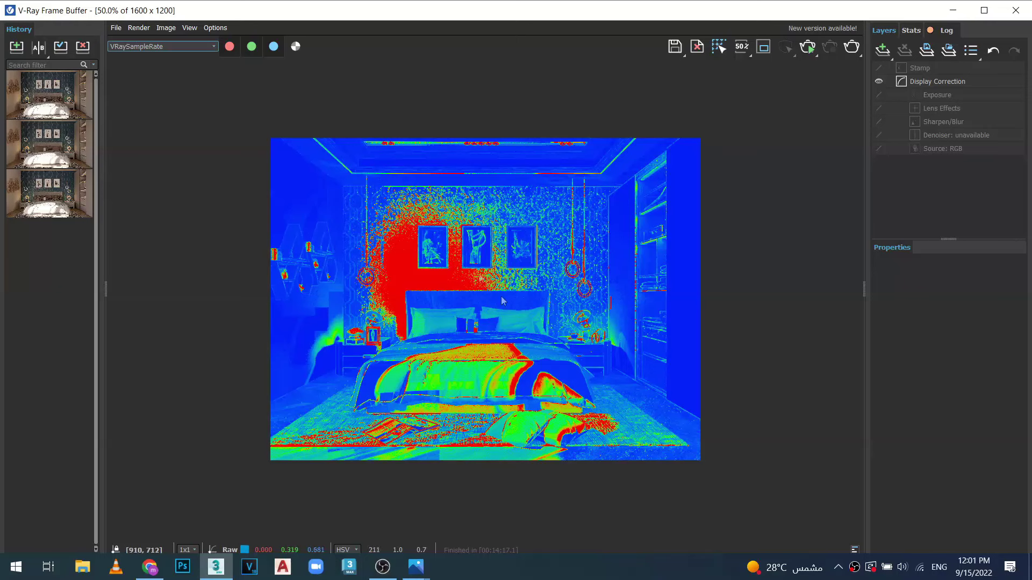
{"action": "left_click", "coordinate": [212, 48]}
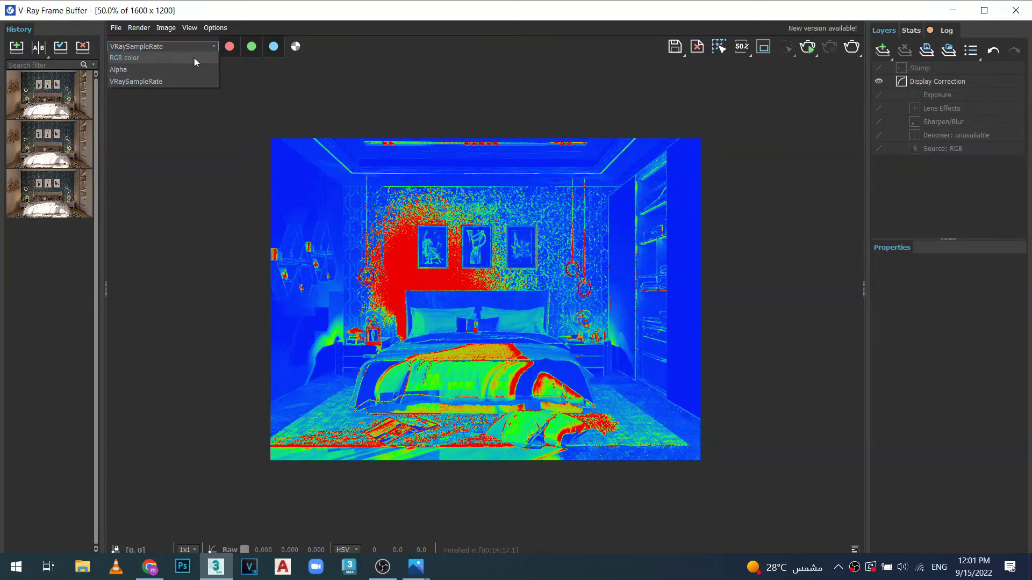
{"action": "left_click", "coordinate": [194, 57]}
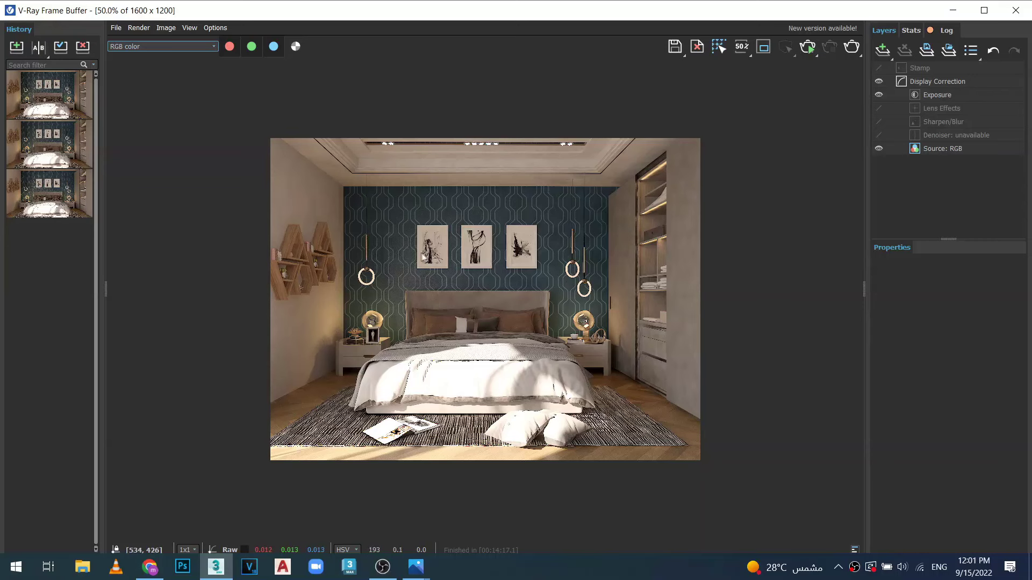
Step: Examine the noise in the RGB render up close on the wallpaper and frame of the leftmost wall picture
{"action": "scroll", "coordinate": [422, 253], "scroll_direction": "up", "scroll_amount": 3}
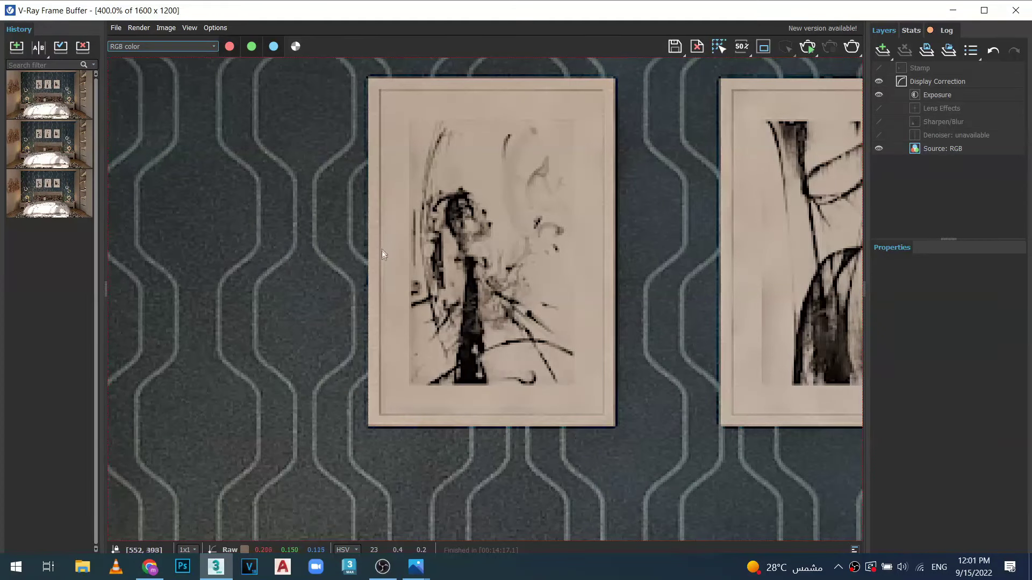
{"action": "scroll", "coordinate": [430, 309], "scroll_direction": "down", "scroll_amount": 3}
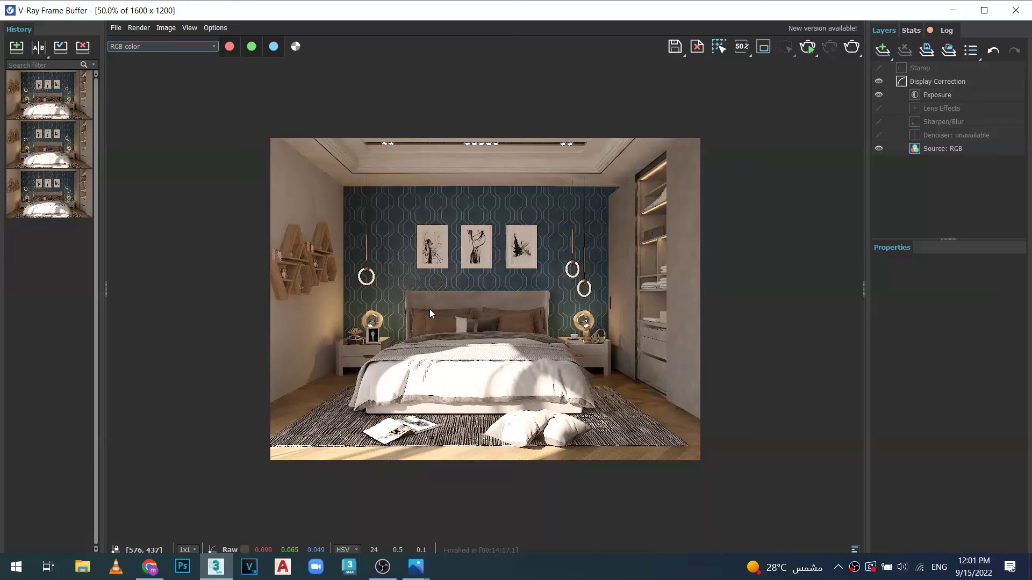
{"action": "scroll", "coordinate": [430, 309], "scroll_direction": "up", "scroll_amount": 1}
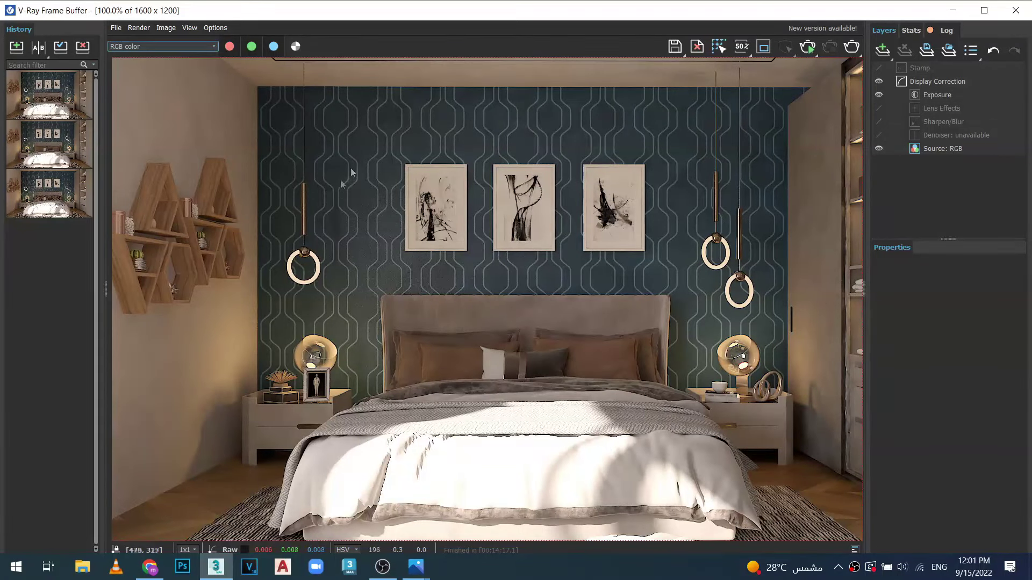
{"action": "scroll", "coordinate": [402, 244], "scroll_direction": "down", "scroll_amount": 1}
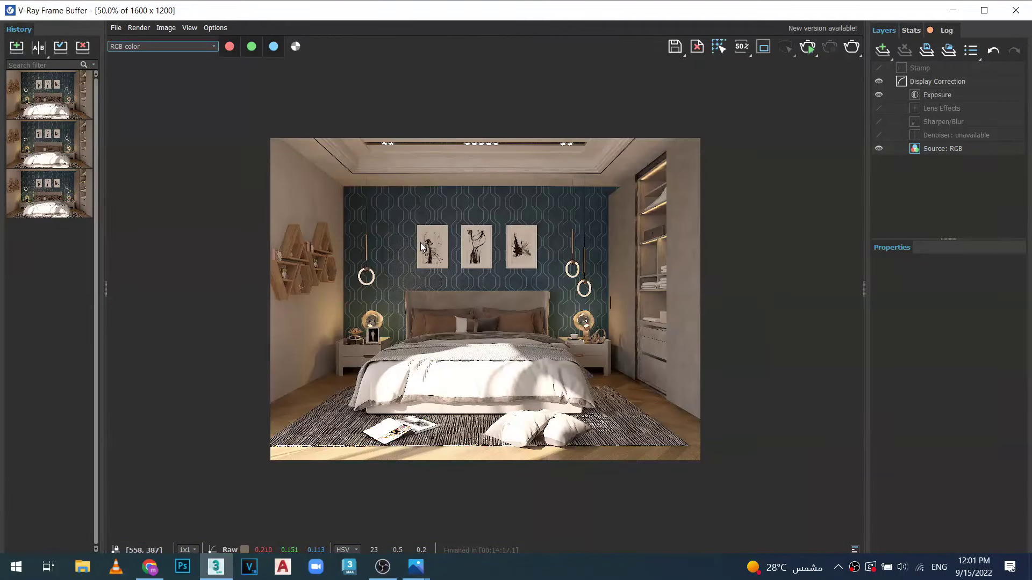
{"action": "scroll", "coordinate": [420, 247], "scroll_direction": "up", "scroll_amount": 6}
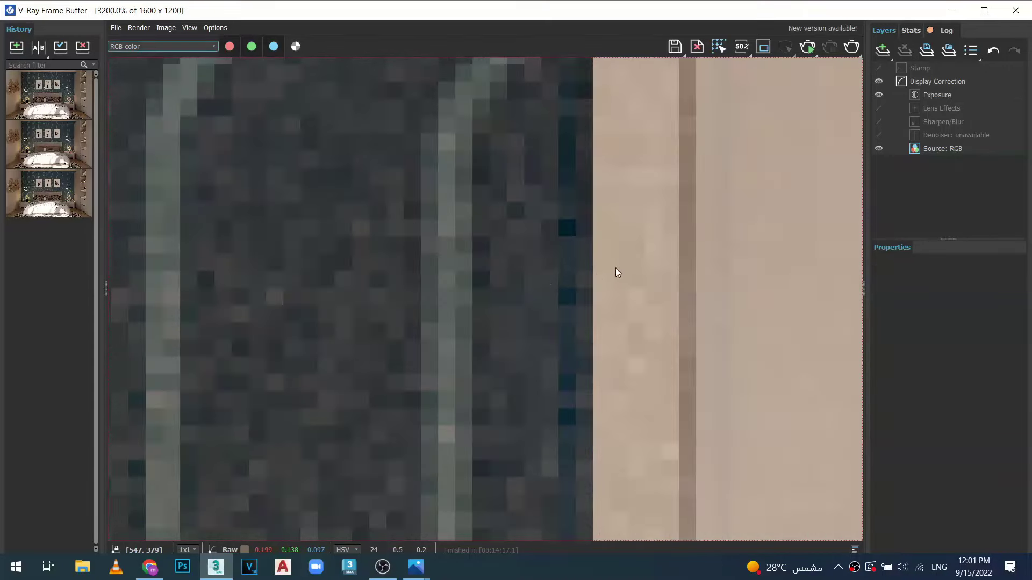
{"action": "middle_click_drag", "start_coordinate": [615, 269], "coordinate": [370, 280]}
{"action": "scroll", "coordinate": [360, 279], "scroll_direction": "up", "scroll_amount": 1}
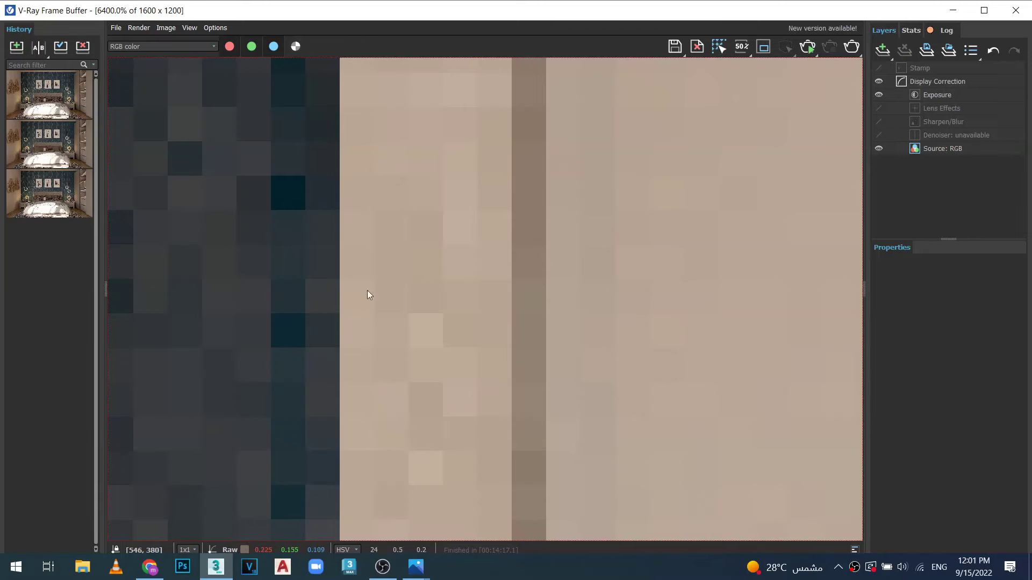
{"action": "scroll", "coordinate": [337, 234], "scroll_direction": "down", "scroll_amount": 2}
{"action": "scroll", "coordinate": [329, 157], "scroll_direction": "up", "scroll_amount": 1}
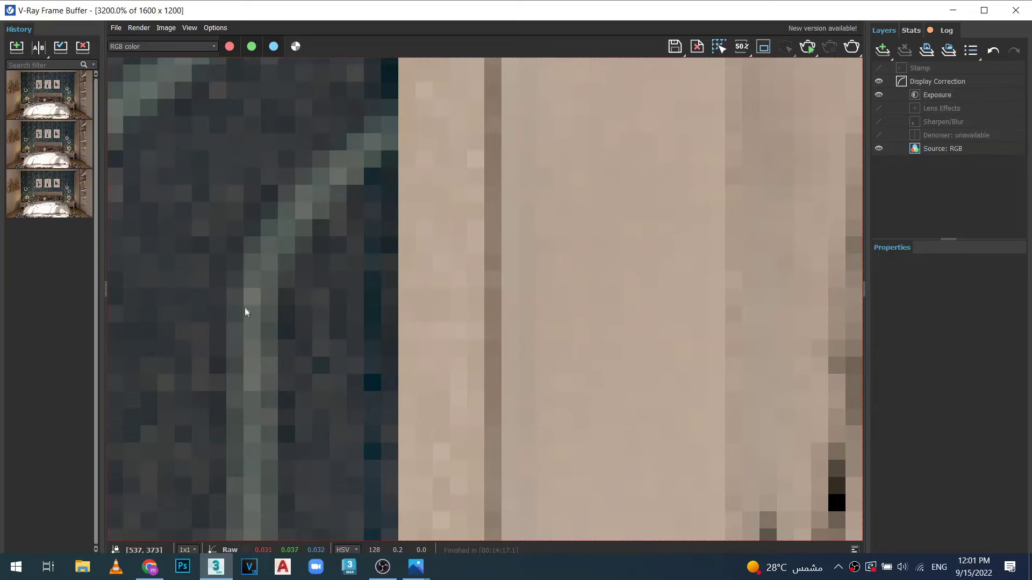
{"action": "middle_click_drag", "start_coordinate": [258, 314], "coordinate": [428, 361]}
{"action": "scroll", "coordinate": [427, 357], "scroll_direction": "down", "scroll_amount": 4}
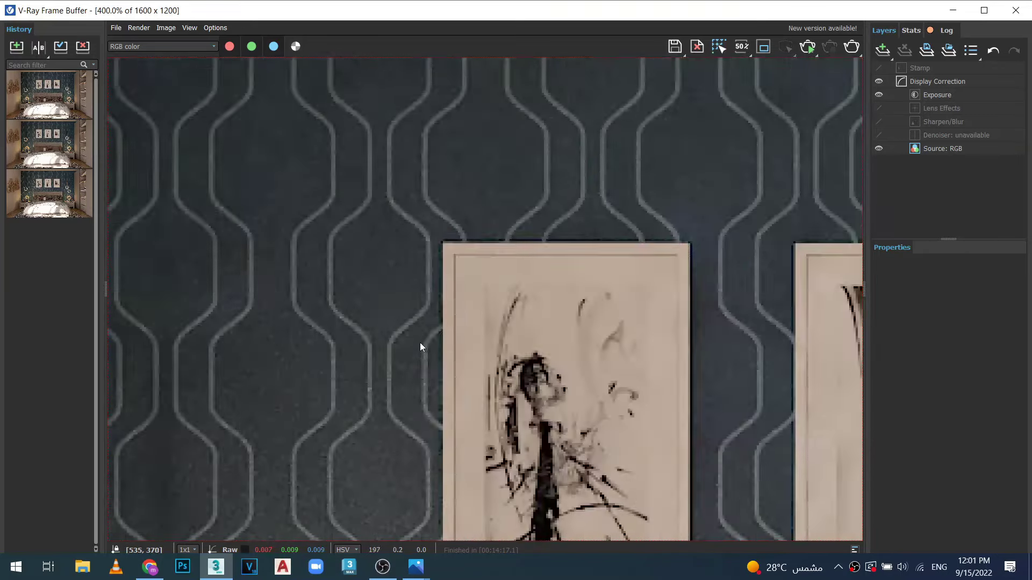
{"action": "scroll", "coordinate": [463, 344], "scroll_direction": "down", "scroll_amount": 1}
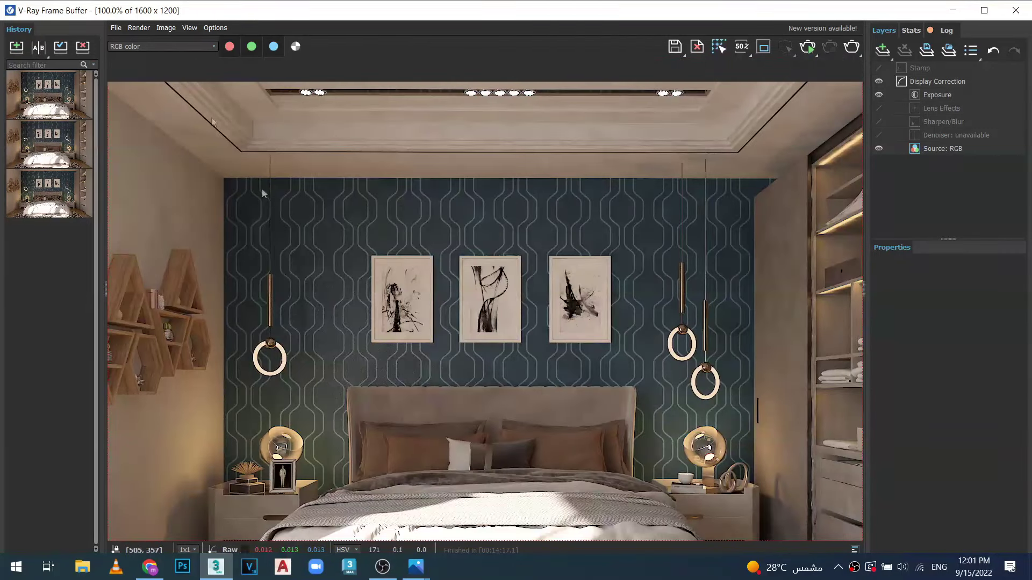
Step: Display the VRaySampleRate channel and draw a render region of about 488 × 528 pixels around the red wall area
{"action": "left_click", "coordinate": [212, 47]}
{"action": "left_click", "coordinate": [136, 81]}
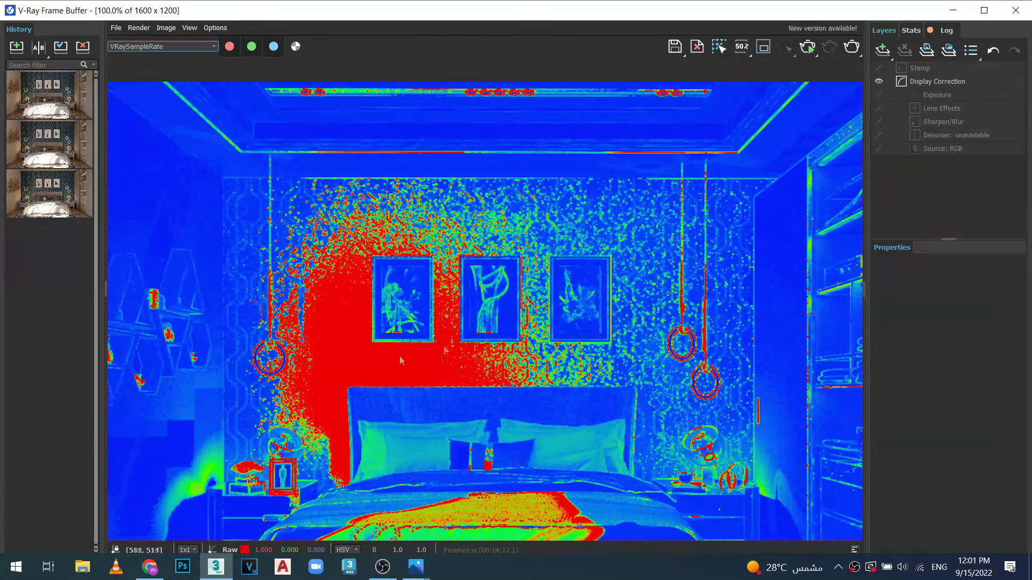
{"action": "scroll", "coordinate": [455, 334], "scroll_direction": "down", "scroll_amount": 1}
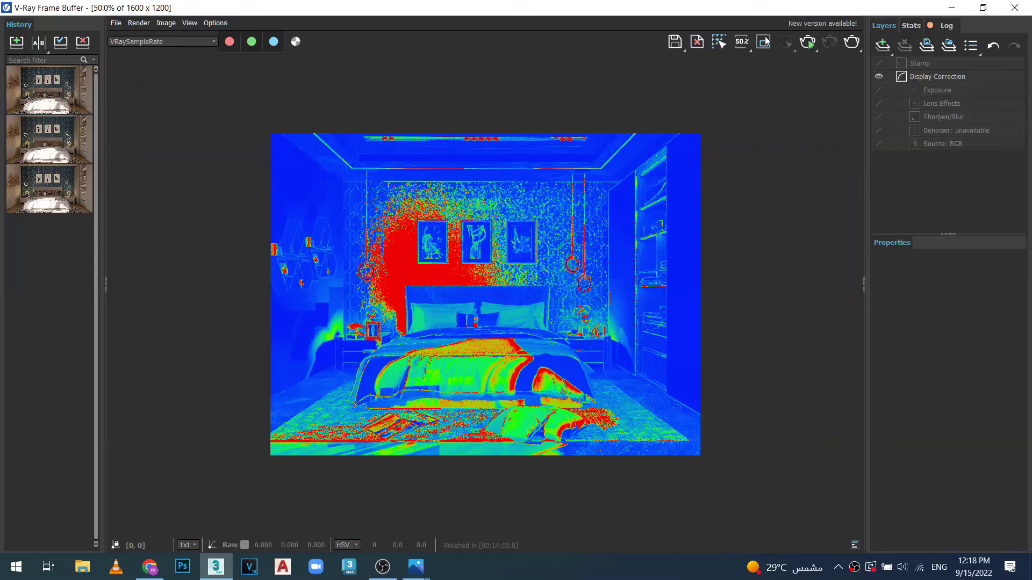
{"action": "left_click", "coordinate": [763, 41]}
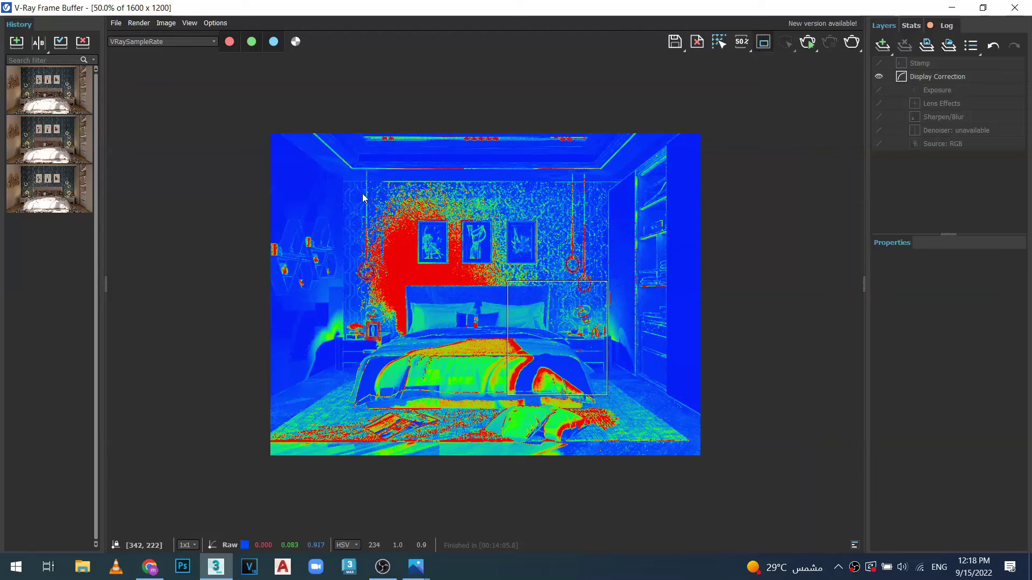
{"action": "left_click_drag", "start_coordinate": [362, 194], "coordinate": [495, 340]}
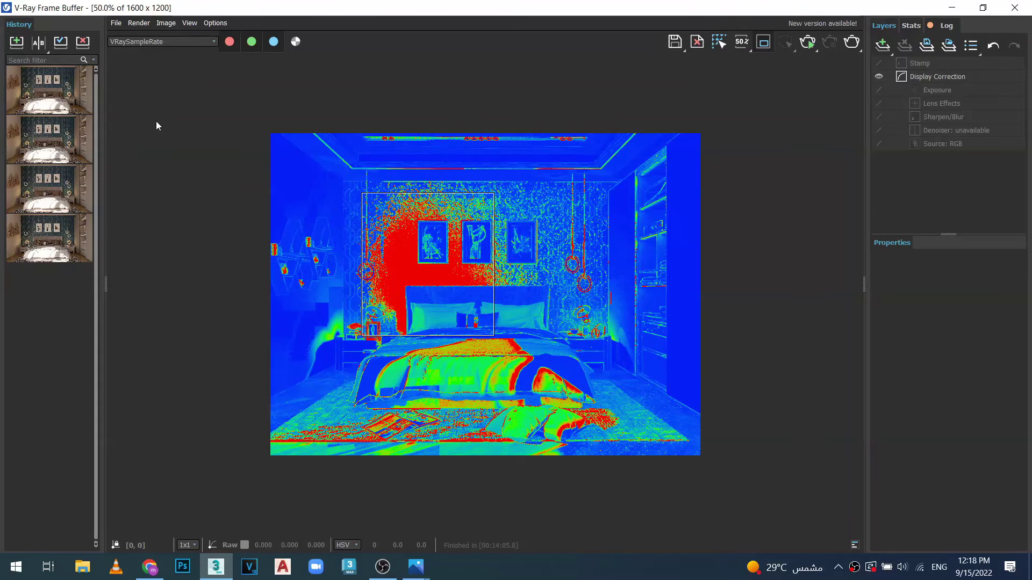
Step: Place the frame buffer and Render Setup side by side, set the Bucket sampler's Max subdivs to 24 and render the region
{"action": "left_click", "coordinate": [982, 8]}
{"action": "left_click_drag", "start_coordinate": [637, 46], "coordinate": [802, 25]}
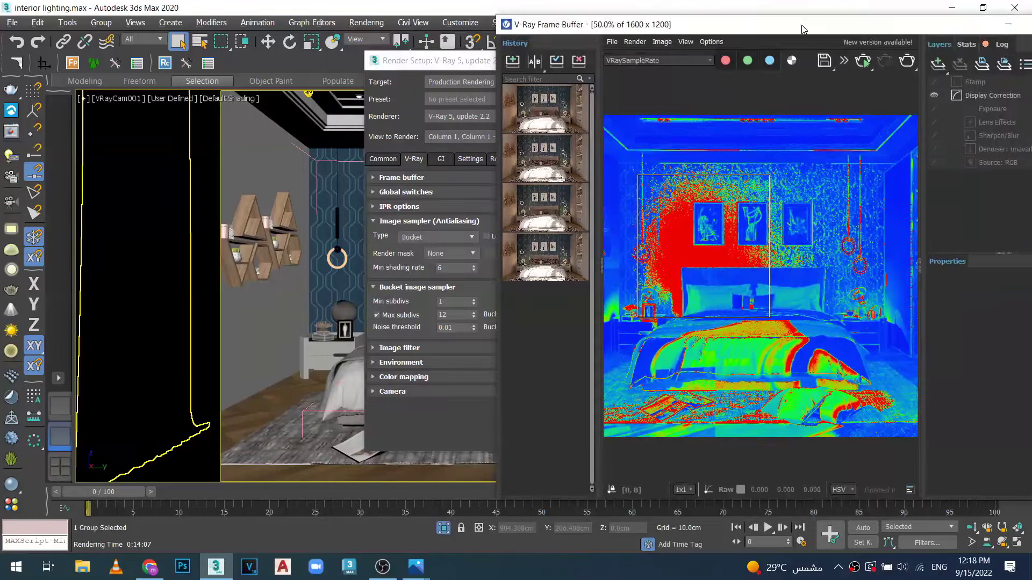
{"action": "left_click_drag", "start_coordinate": [438, 63], "coordinate": [284, 52]}
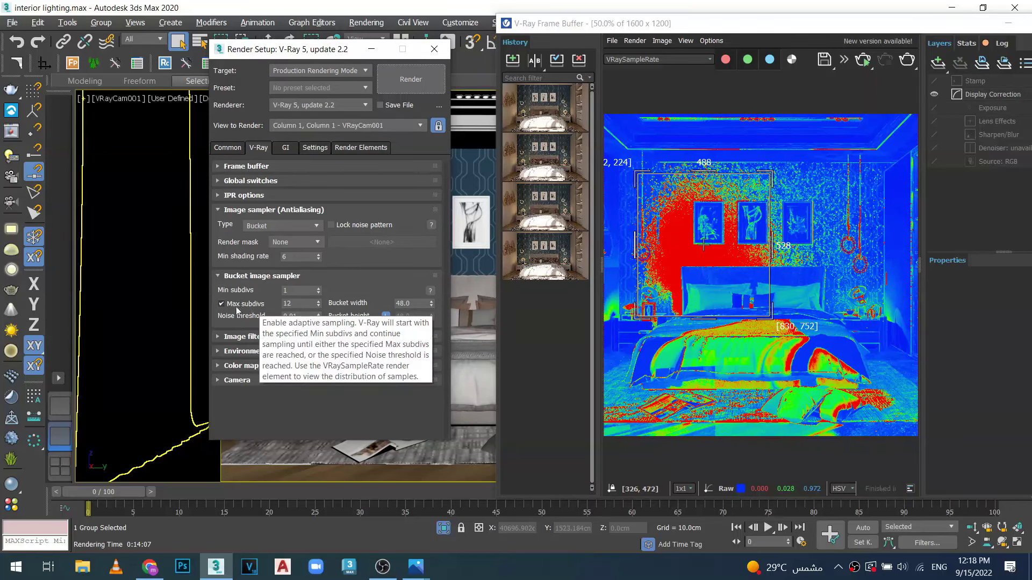
{"action": "double_click", "coordinate": [295, 303]}
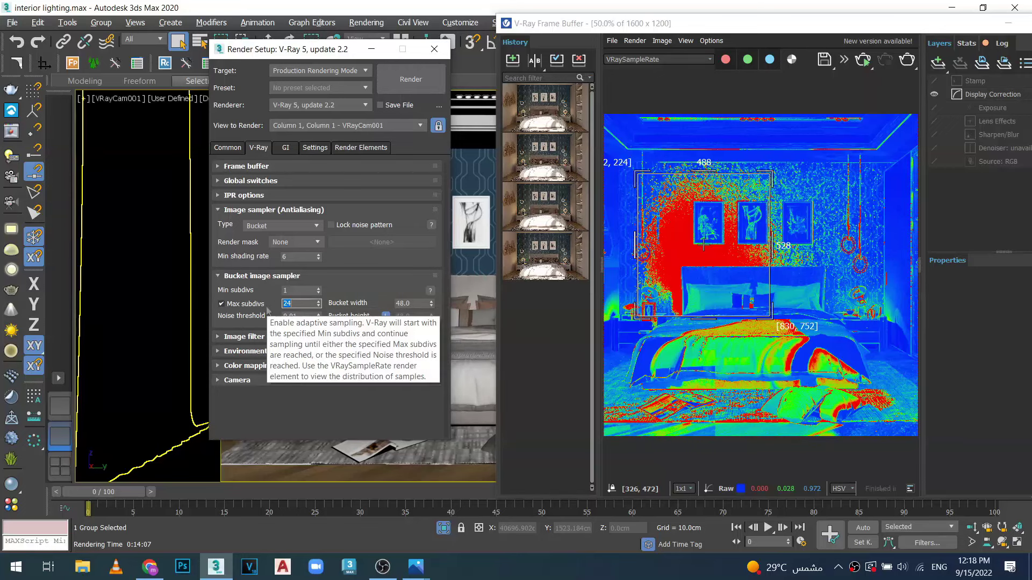
{"action": "left_click", "coordinate": [907, 62]}
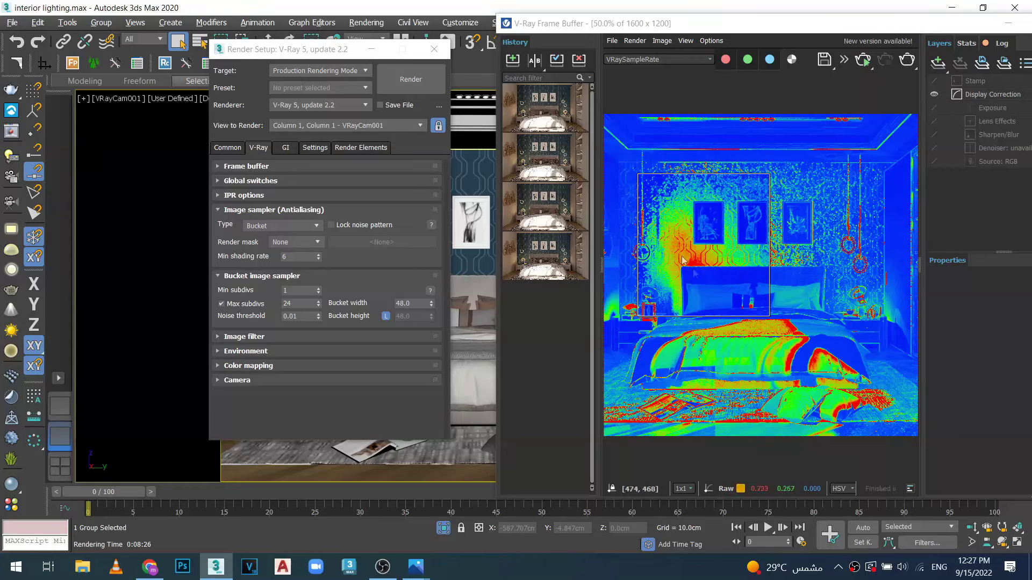
Step: Shrink the render region to about 202 × 196 pixels over the remaining orange-red wall area by the leftmost picture
{"action": "mouse_move", "coordinate": [694, 265]}
{"action": "left_click_drag", "start_coordinate": [701, 317], "coordinate": [701, 313]}
{"action": "left_click_drag", "start_coordinate": [709, 274], "coordinate": [710, 275]}
{"action": "left_click_drag", "start_coordinate": [703, 173], "coordinate": [702, 224]}
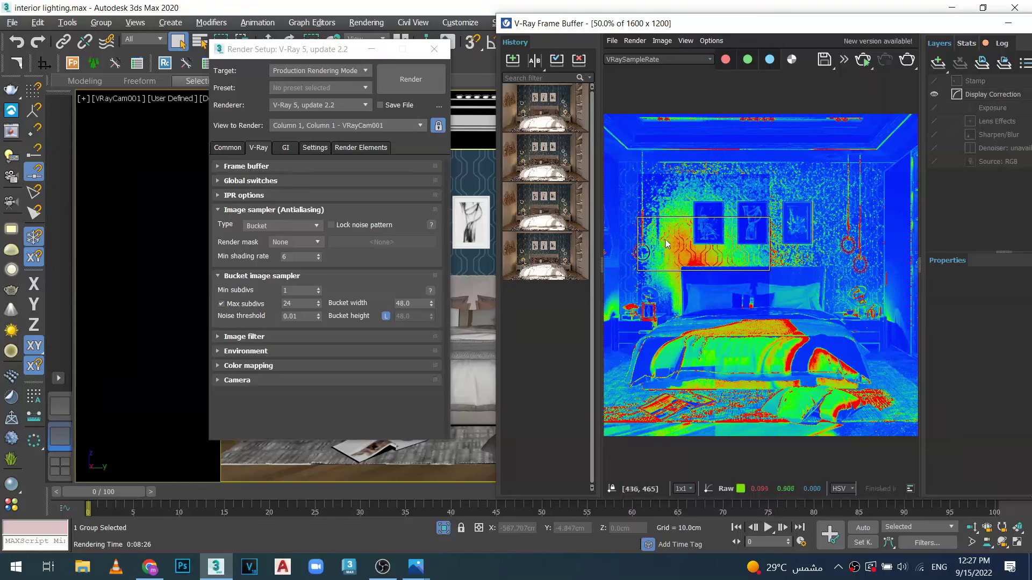
{"action": "left_click_drag", "start_coordinate": [639, 251], "coordinate": [666, 250]}
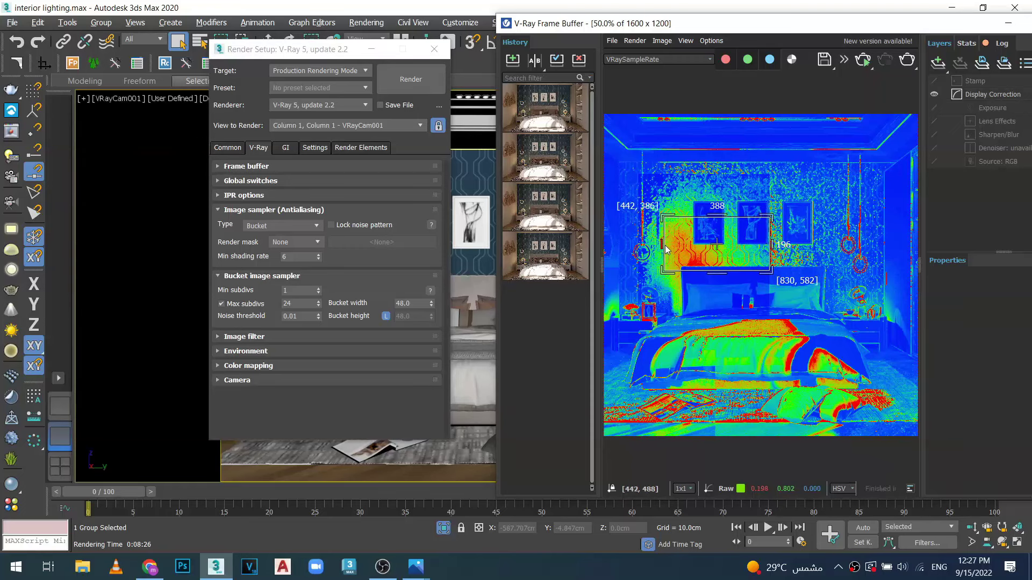
{"action": "left_click_drag", "start_coordinate": [772, 245], "coordinate": [719, 243]}
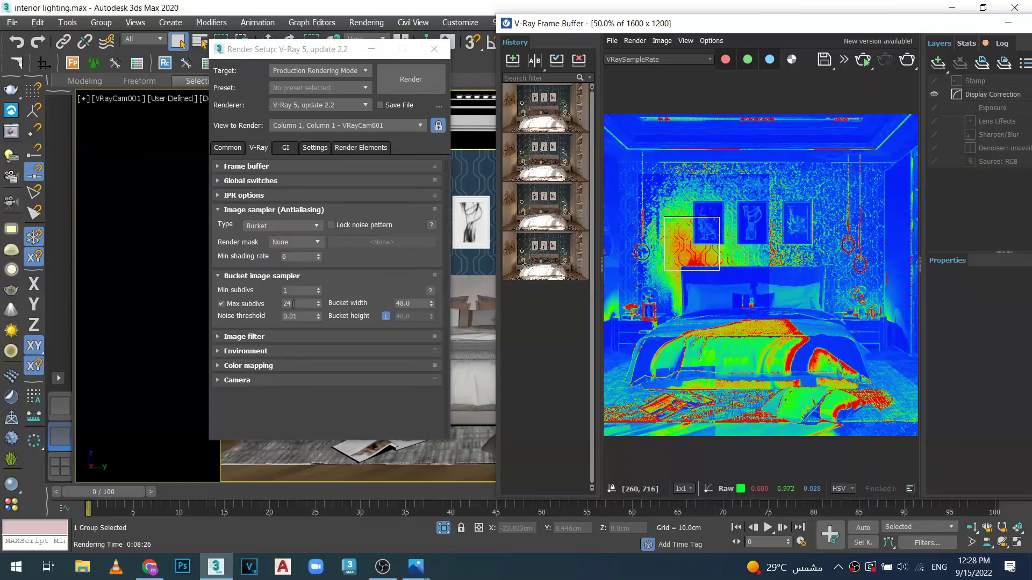
Step: Set the Bucket sampler's Max subdivs to 35 and render the smaller region
{"action": "left_click_drag", "start_coordinate": [293, 303], "coordinate": [271, 304]}
{"action": "type", "text": "35"}
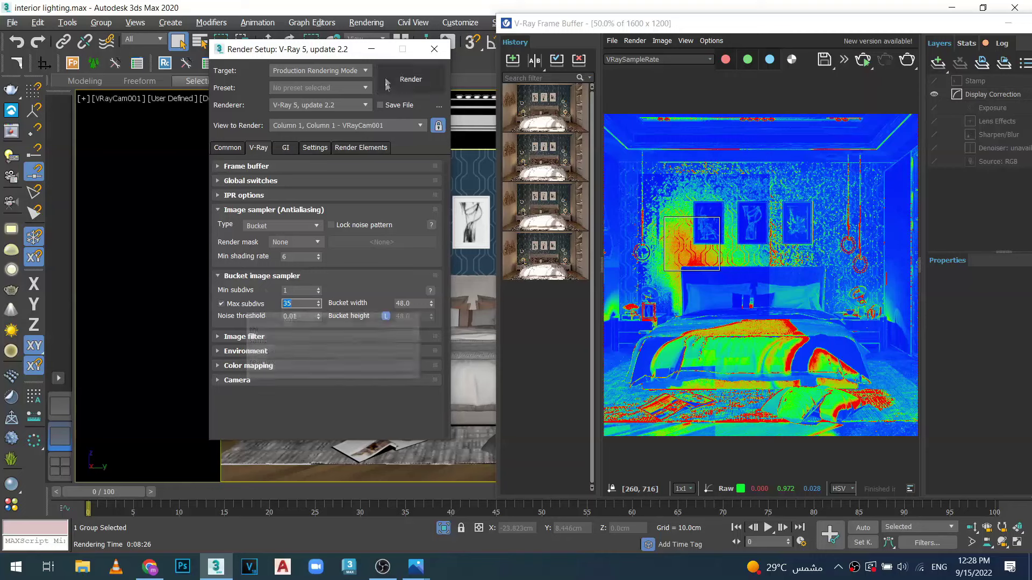
{"action": "left_click", "coordinate": [408, 79]}
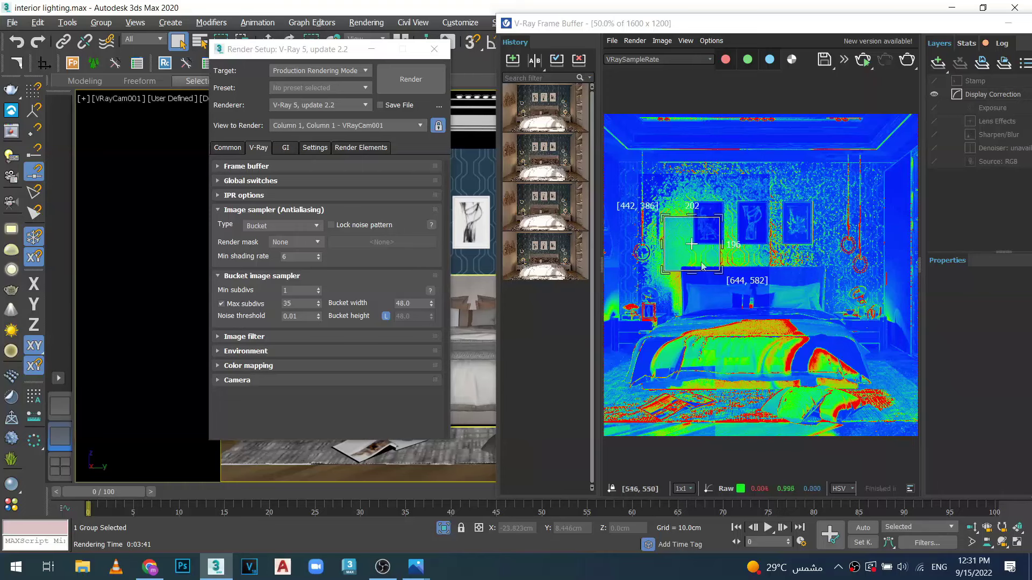
Step: Examine the re-rendered region in the VRaySampleRate channel up close and against the whole image
{"action": "scroll", "coordinate": [698, 252], "scroll_direction": "up", "scroll_amount": 4}
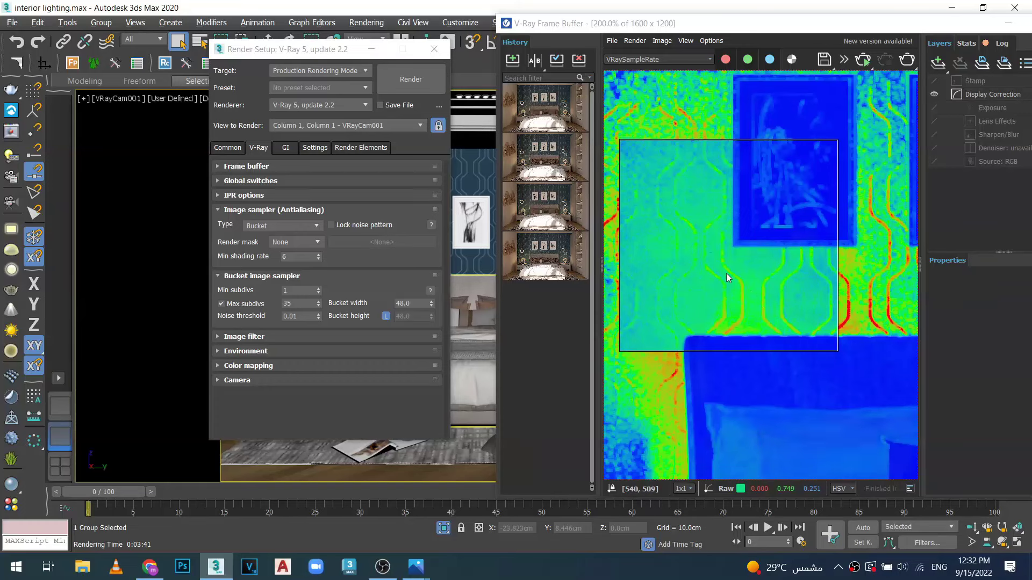
{"action": "scroll", "coordinate": [727, 273], "scroll_direction": "down", "scroll_amount": 3}
{"action": "scroll", "coordinate": [725, 266], "scroll_direction": "up", "scroll_amount": 3}
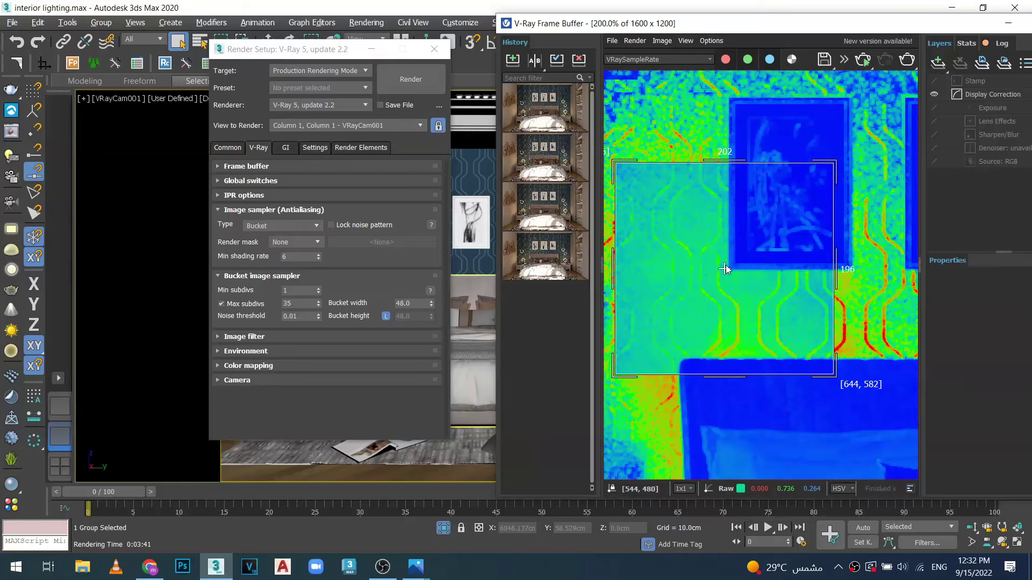
{"action": "scroll", "coordinate": [726, 266], "scroll_direction": "down", "scroll_amount": 4}
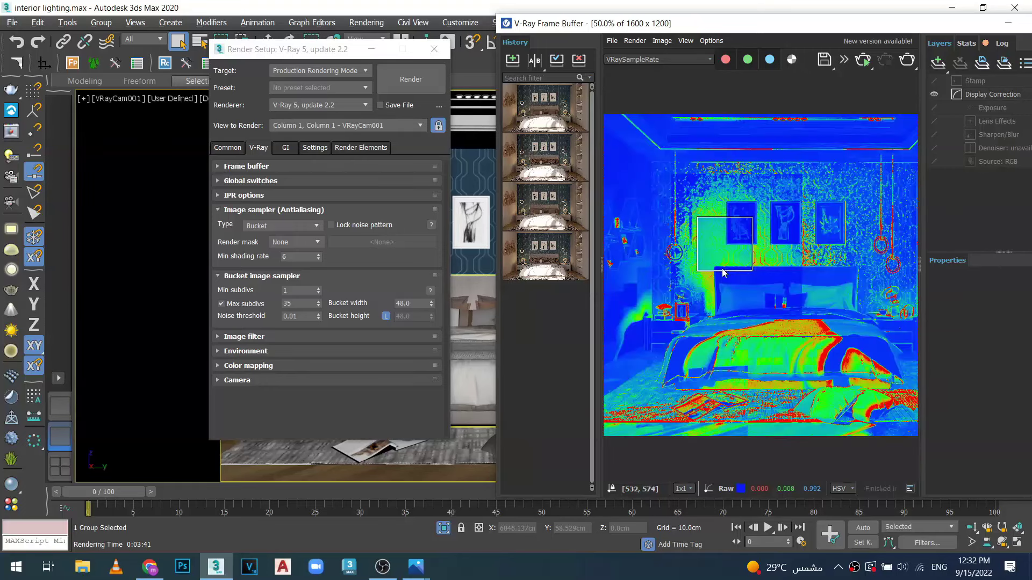
{"action": "scroll", "coordinate": [728, 269], "scroll_direction": "up", "scroll_amount": 1}
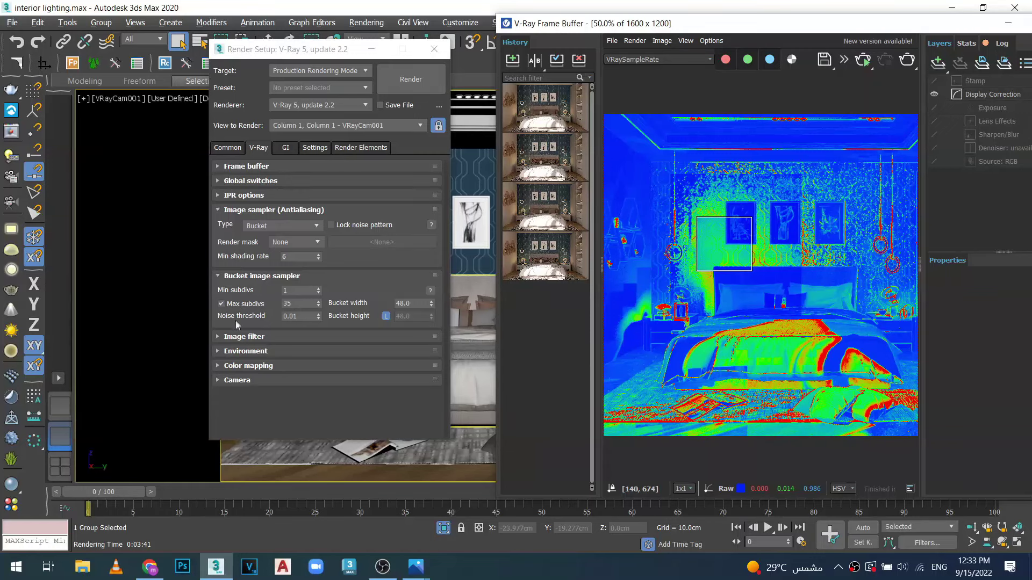
Step: Set the Bucket sampler's Noise threshold to 0.005 and open the render elements list
{"action": "mouse_move", "coordinate": [301, 317]}
{"action": "left_click", "coordinate": [302, 317]}
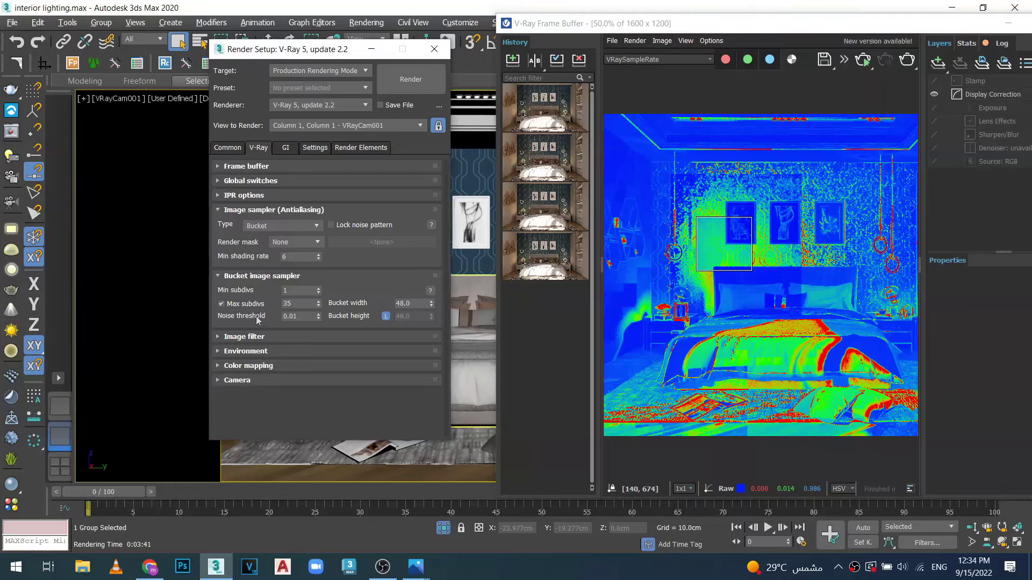
{"action": "left_click_drag", "start_coordinate": [301, 317], "coordinate": [271, 317]}
{"action": "type", "text": "0.005"}
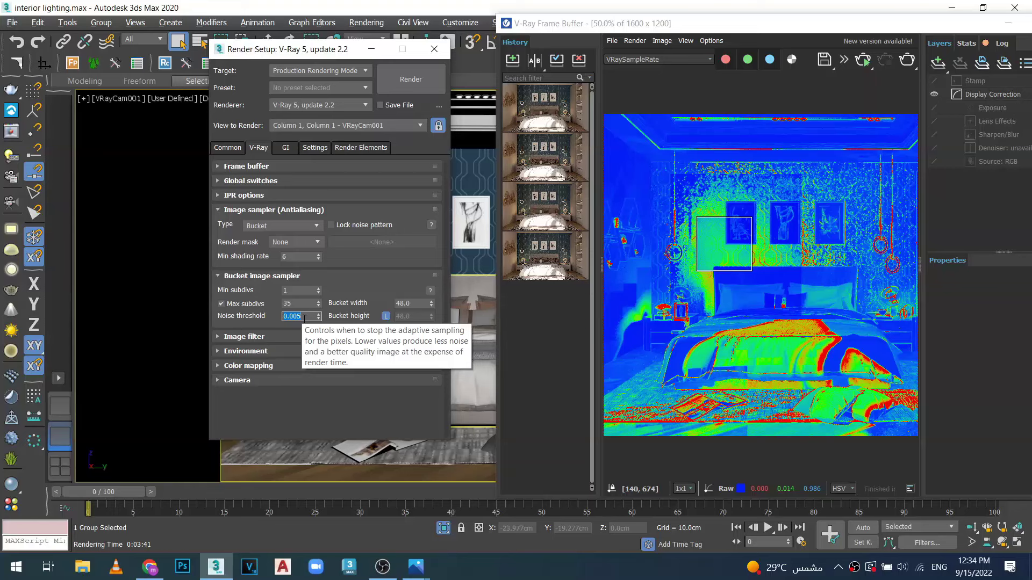
{"action": "left_click", "coordinate": [352, 148]}
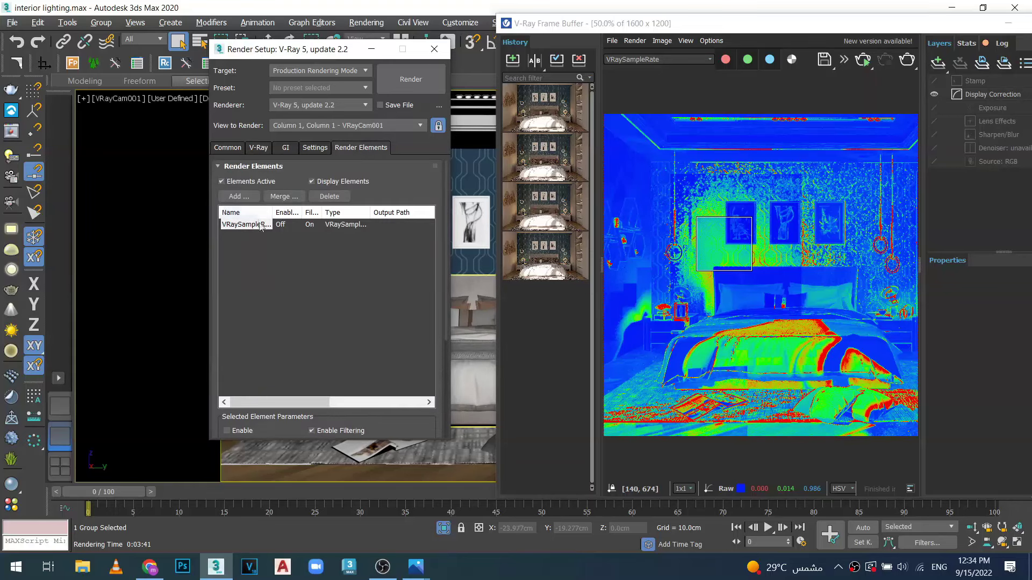
Step: Add a VRayDenoiser render element and delete the VRaySampleRate element from the render elements list
{"action": "left_click", "coordinate": [238, 196]}
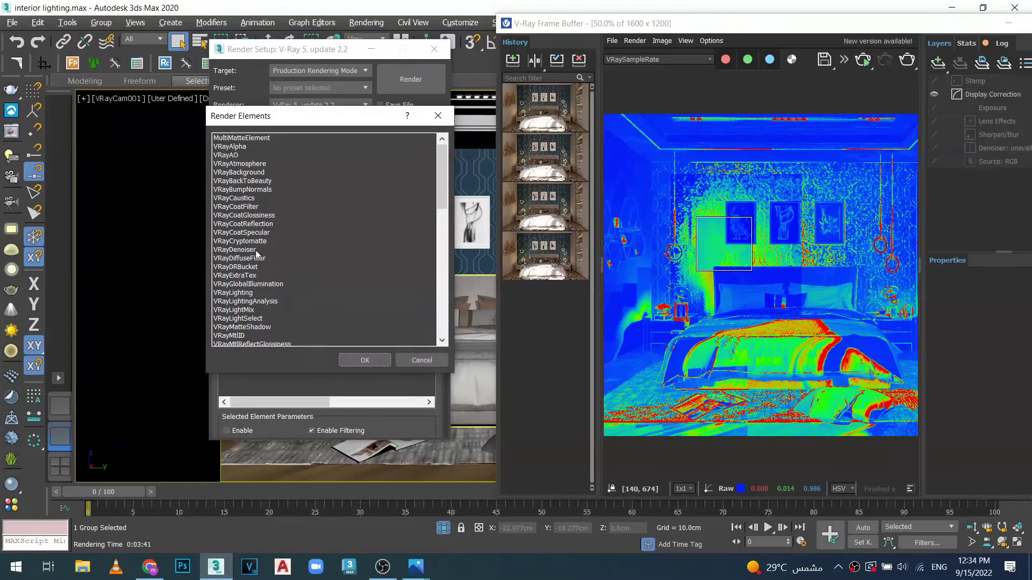
{"action": "left_click", "coordinate": [233, 250]}
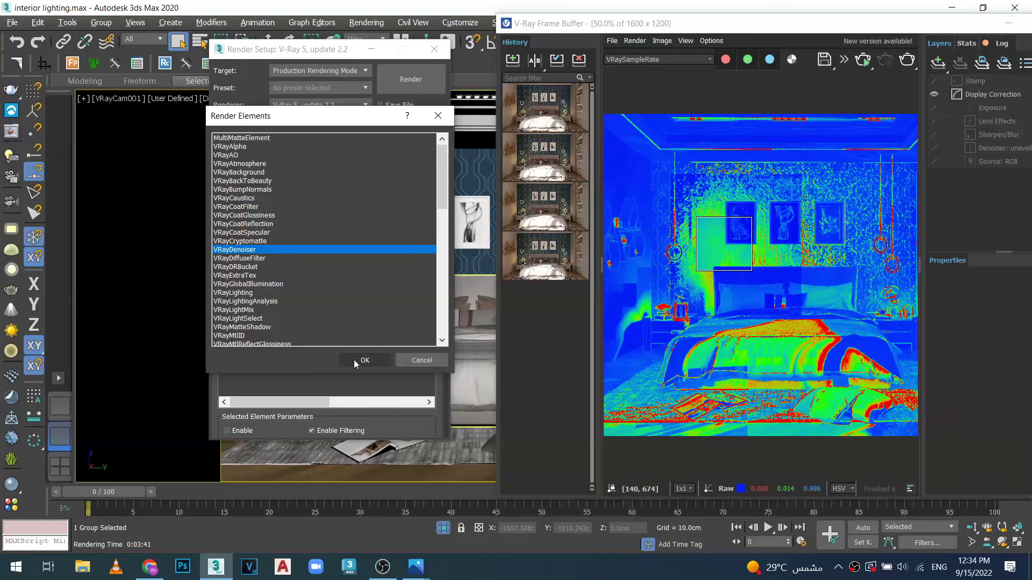
{"action": "left_click", "coordinate": [364, 360]}
{"action": "left_click", "coordinate": [318, 326]}
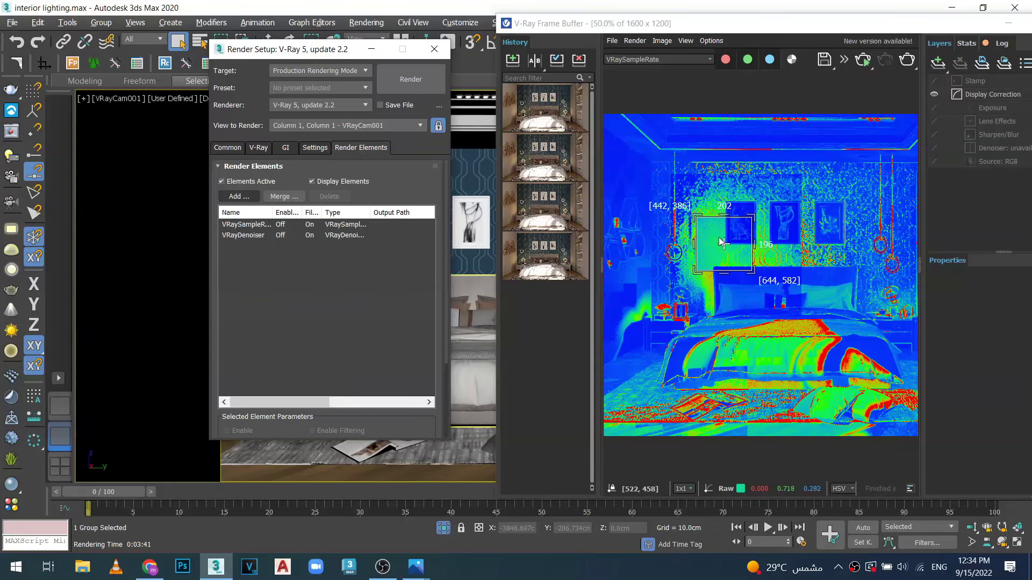
{"action": "left_click", "coordinate": [251, 227]}
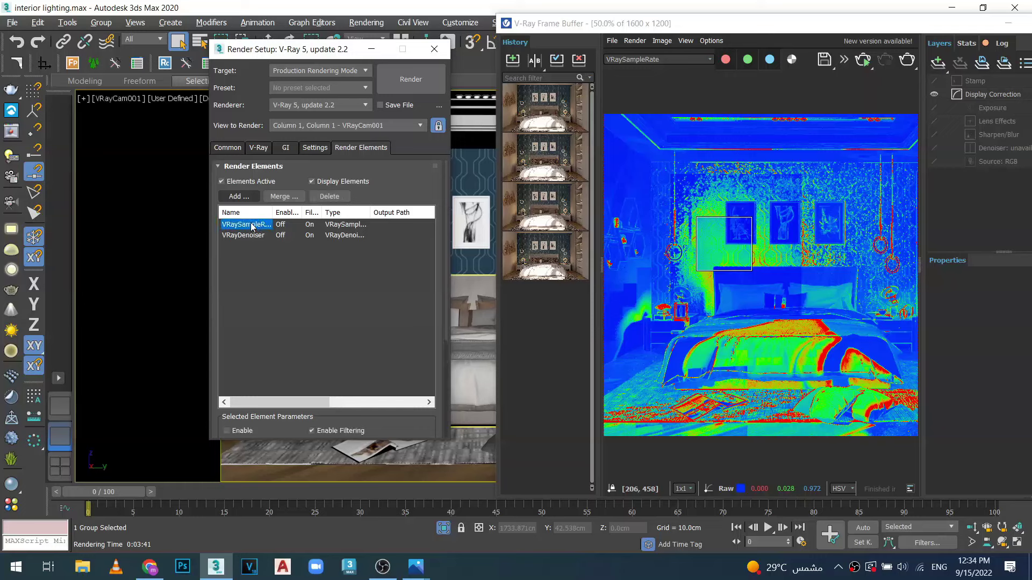
{"action": "left_click", "coordinate": [328, 196]}
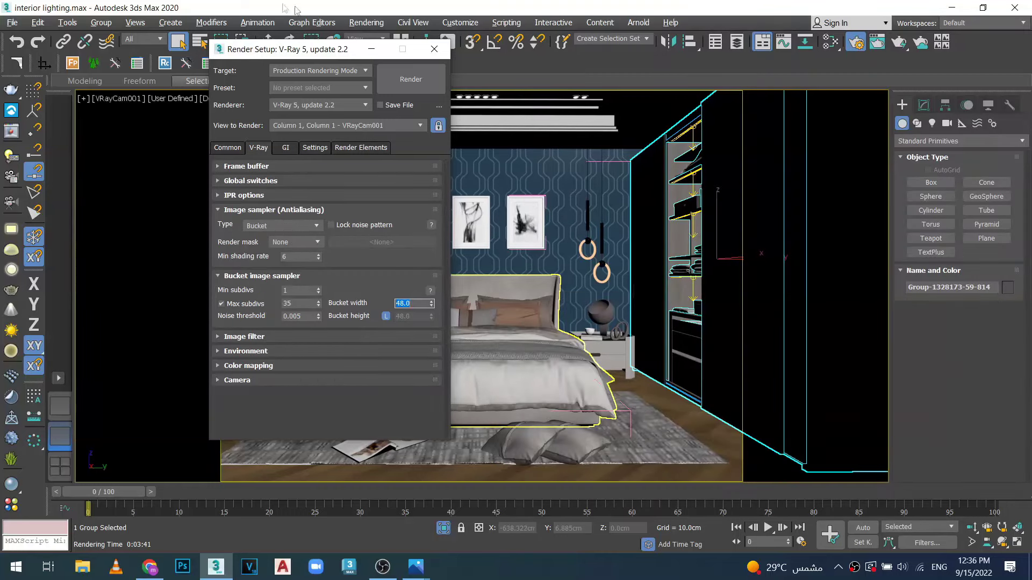
Step: Move the Render Setup dialog over the middle of the camera view and keep the image sampler type set to Bucket
{"action": "left_click_drag", "start_coordinate": [295, 51], "coordinate": [475, 49]}
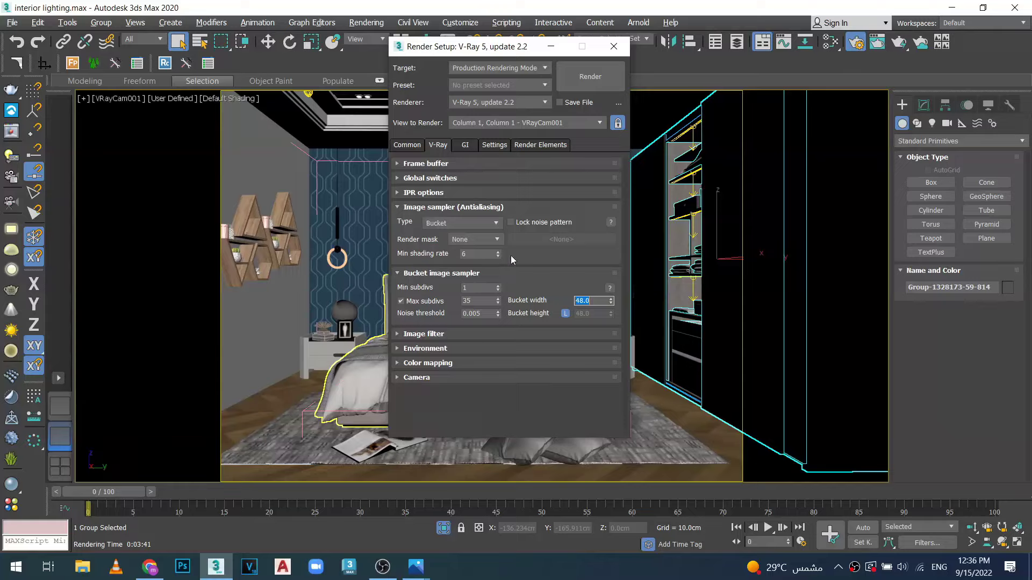
{"action": "left_click", "coordinate": [487, 224]}
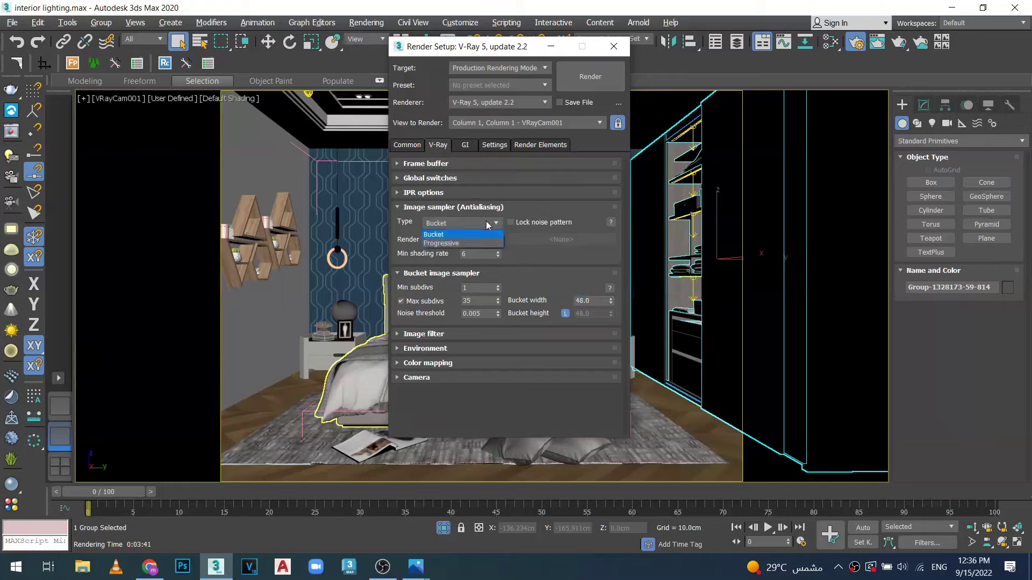
{"action": "left_click", "coordinate": [462, 234]}
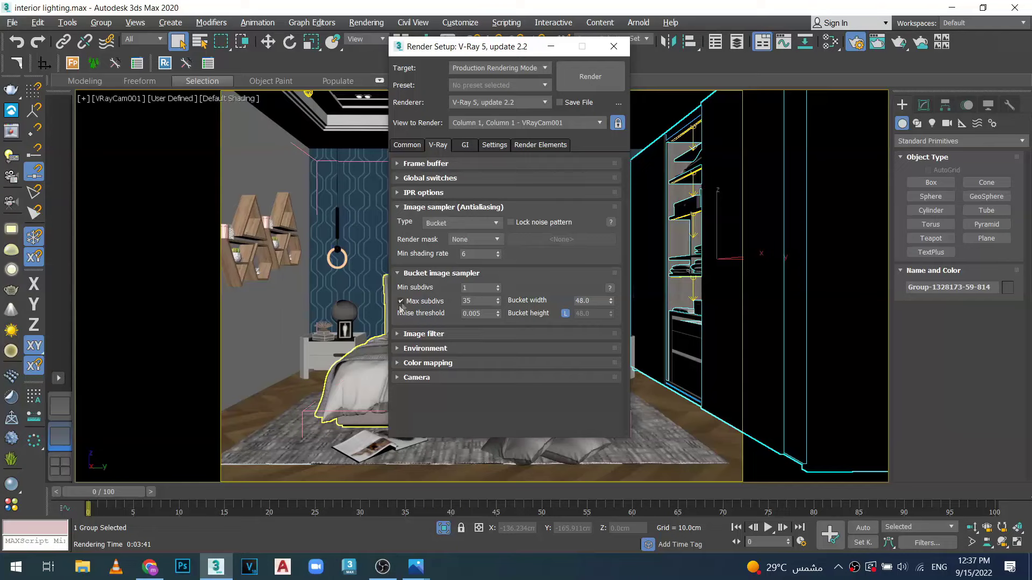
{"action": "mouse_move", "coordinate": [482, 299]}
{"action": "mouse_move", "coordinate": [475, 217]}
Step: Collapse the Image sampler and Bucket image sampler settings, and check the GI and Render Elements pages before returning to the V-Ray settings
{"action": "left_click", "coordinate": [398, 207]}
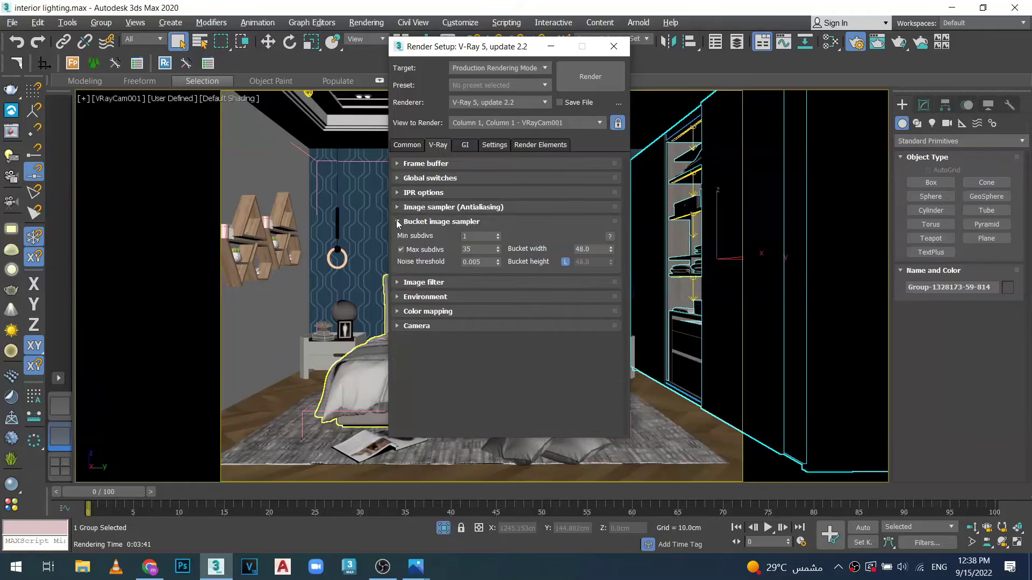
{"action": "left_click", "coordinate": [398, 222]}
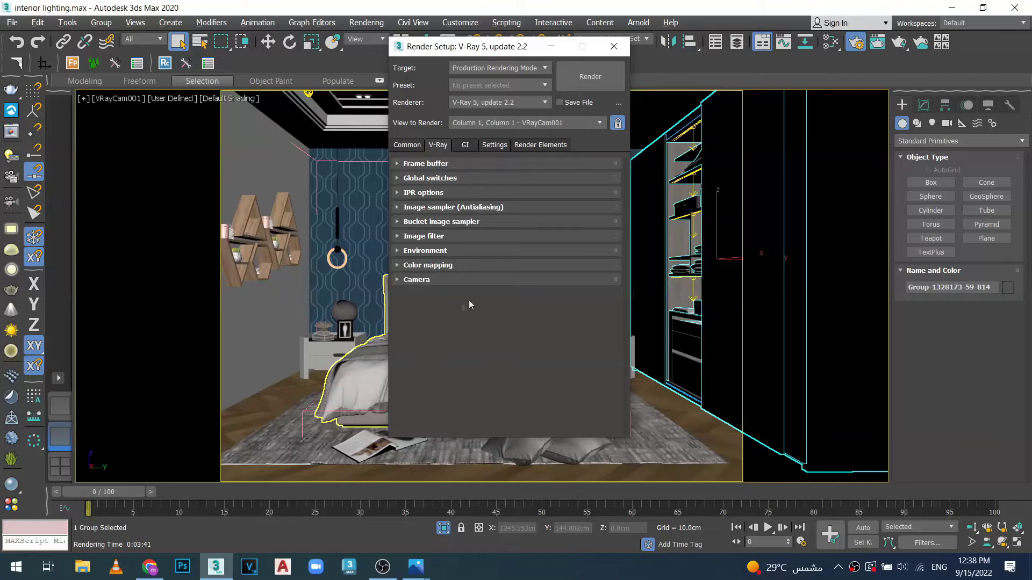
{"action": "left_click", "coordinate": [466, 149]}
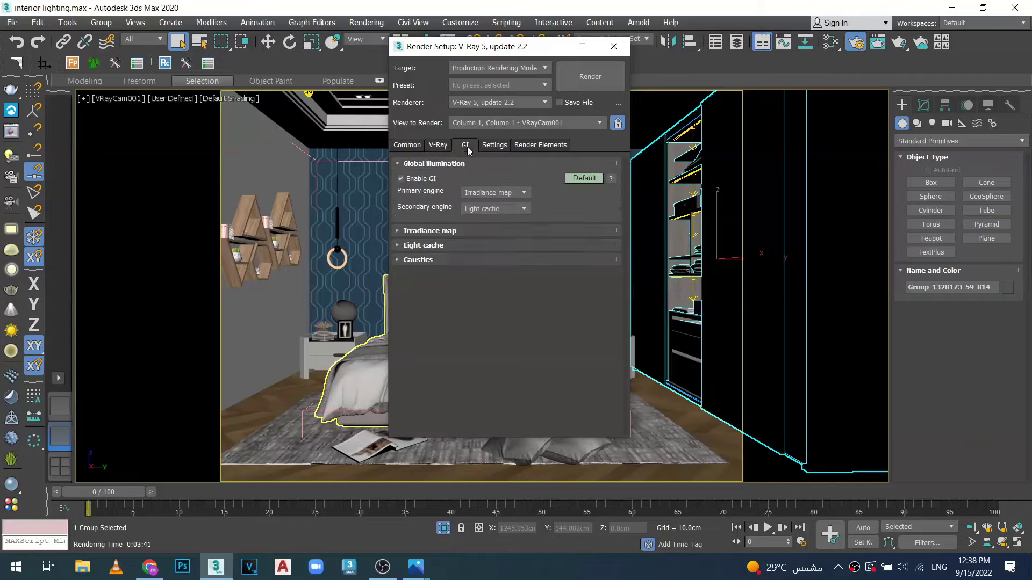
{"action": "left_click", "coordinate": [542, 145]}
{"action": "left_click", "coordinate": [438, 145]}
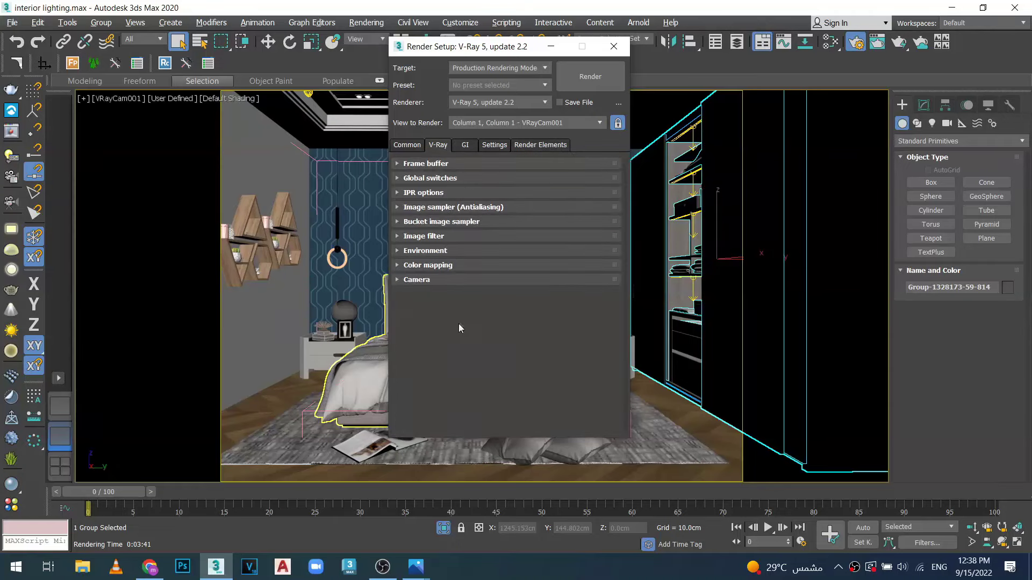